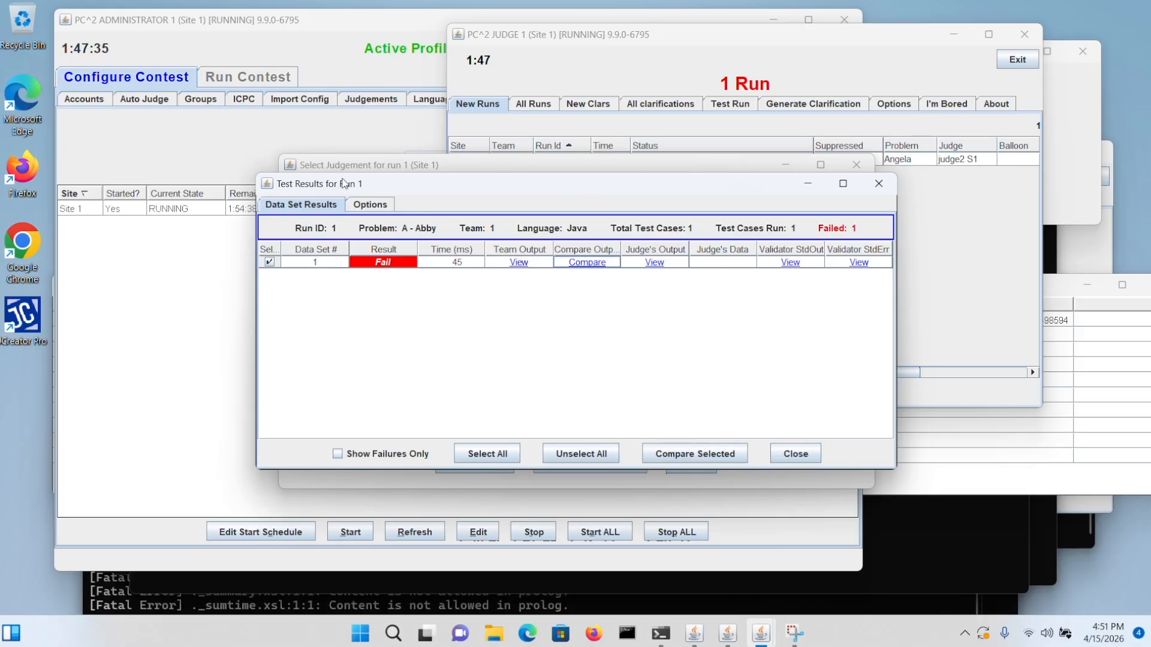
Step: Check the options and data set results in the test results for run 1, and close them
left_click(361, 203)
left_click(329, 207)
left_click(796, 454)
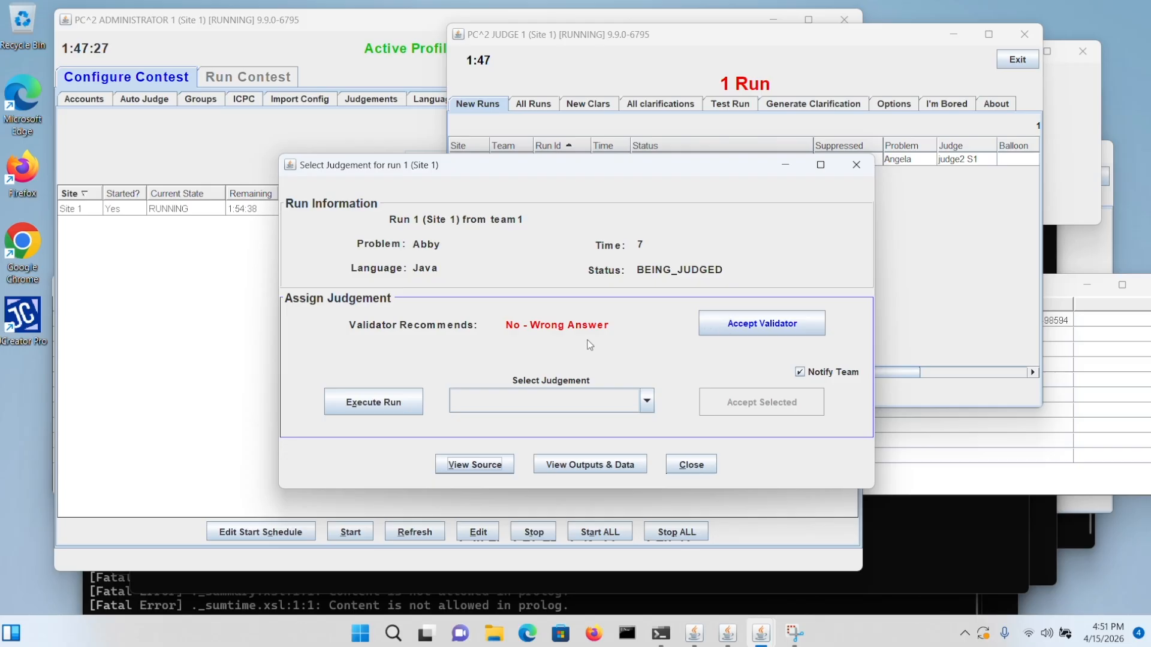
Step: Assign the judgement Yes to run 1, overriding the validator's recommendation
left_click(541, 401)
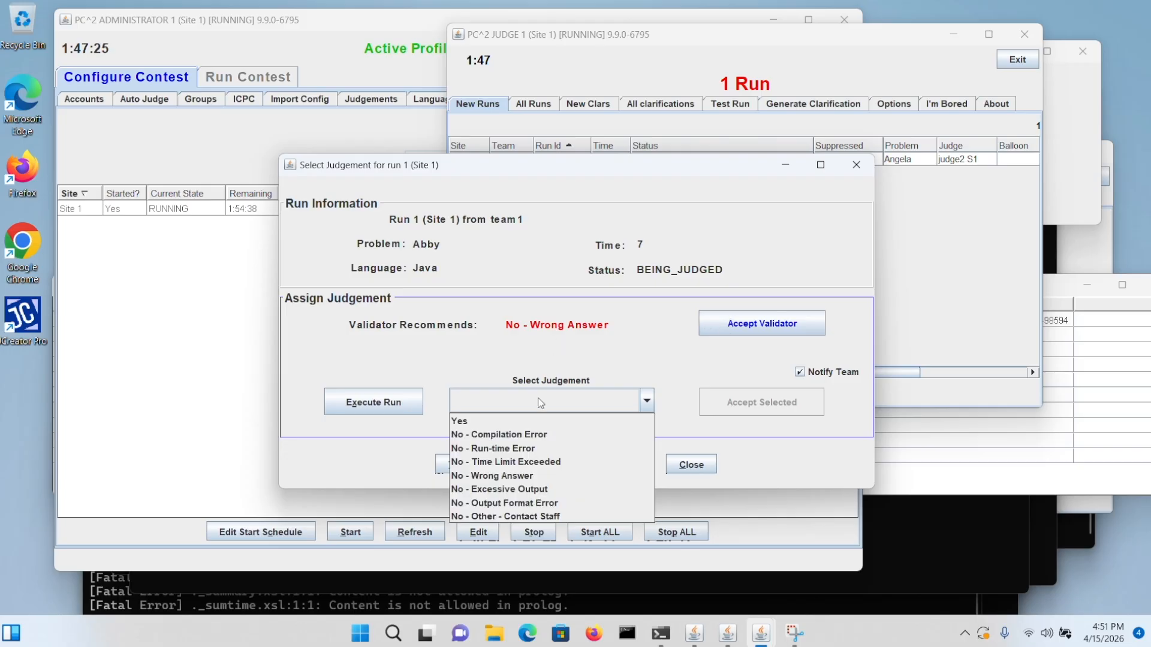
left_click(528, 421)
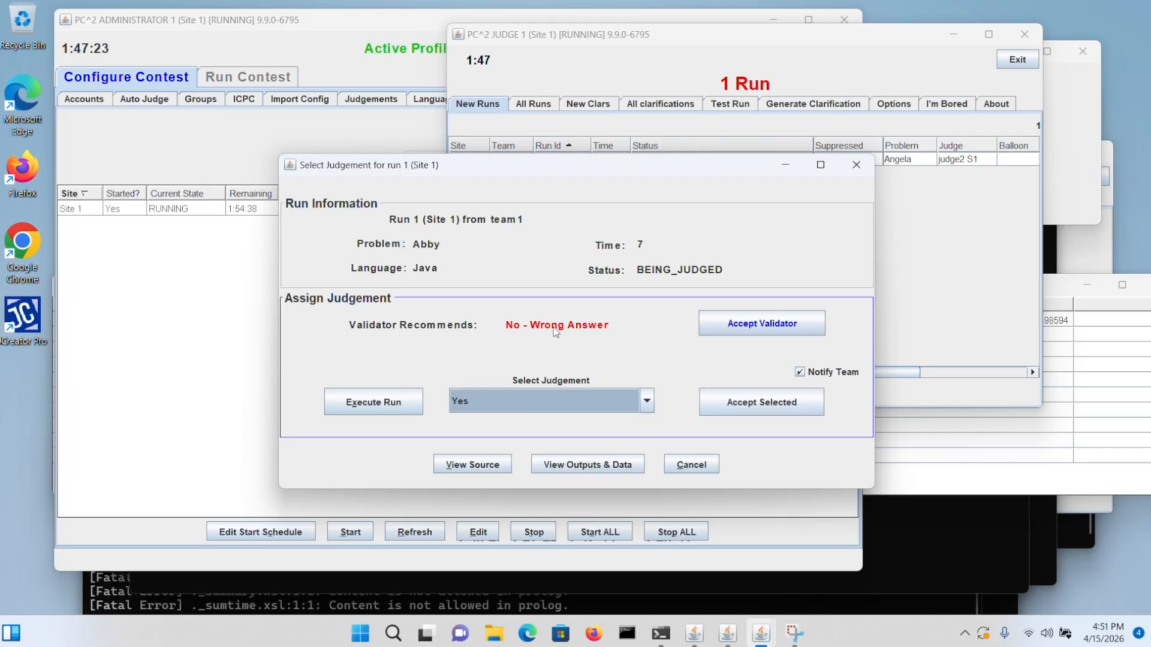
left_click(762, 403)
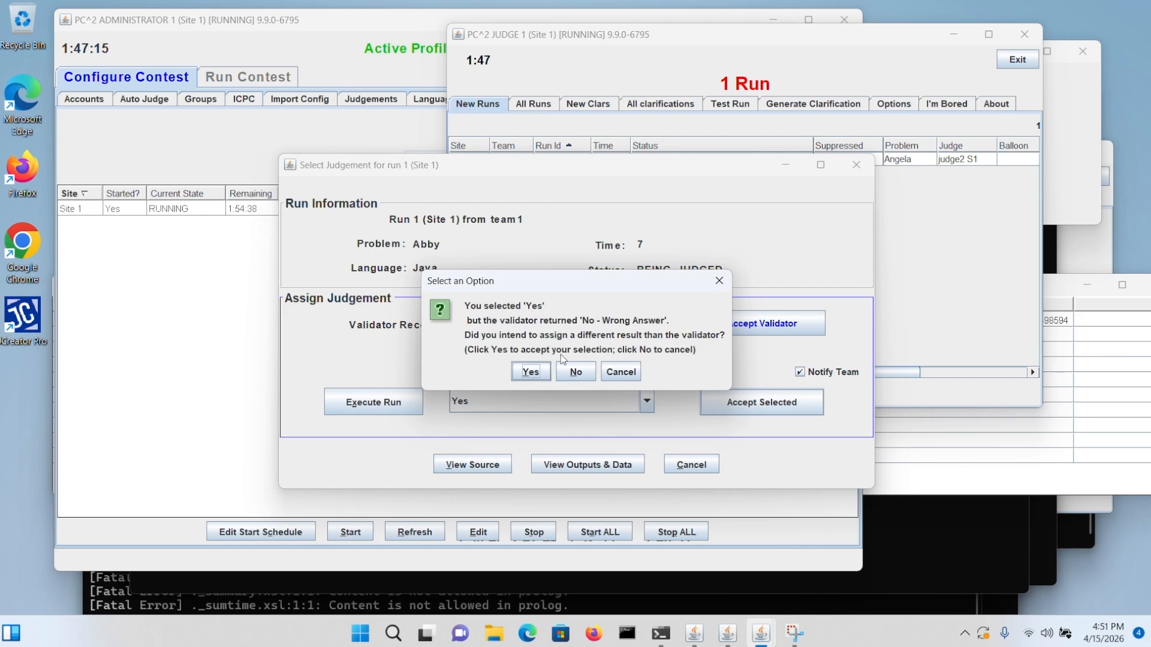
left_click(530, 372)
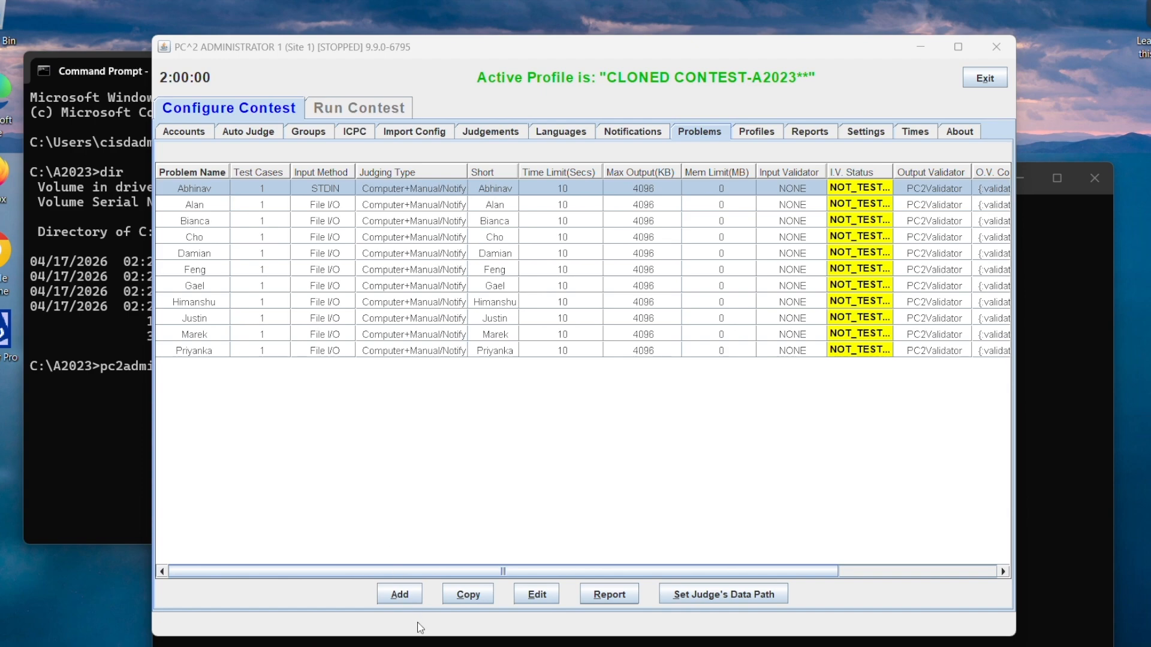
Step: Start a new contest problem with Sunny as both its problem name and short name
left_click(403, 590)
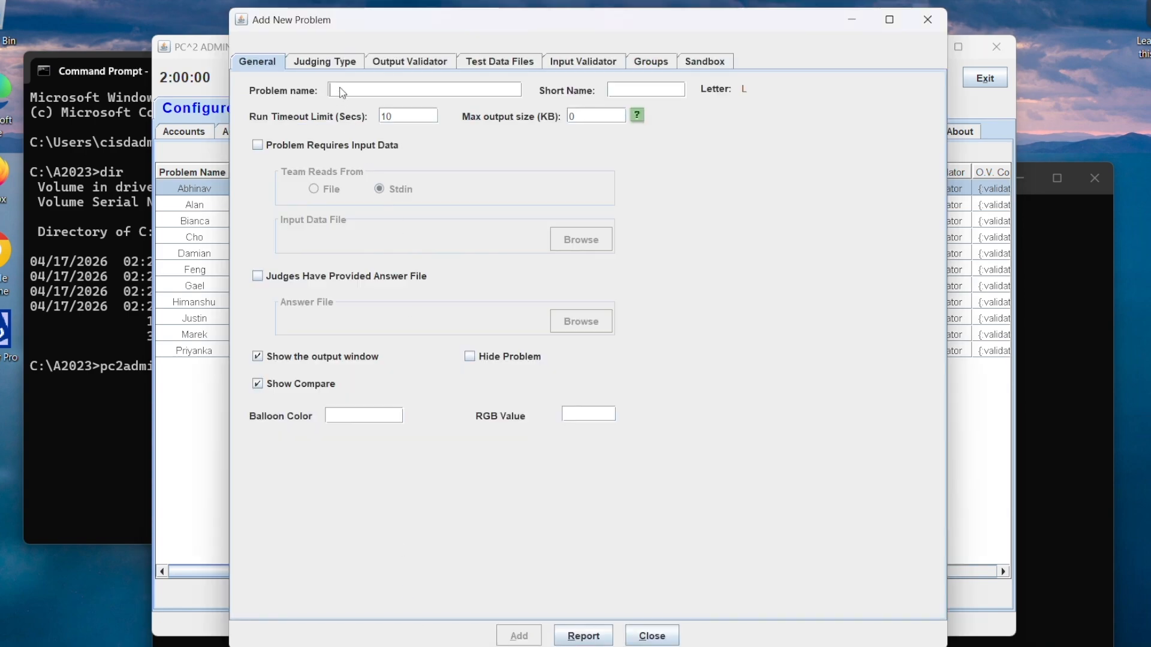
type("Sunny")
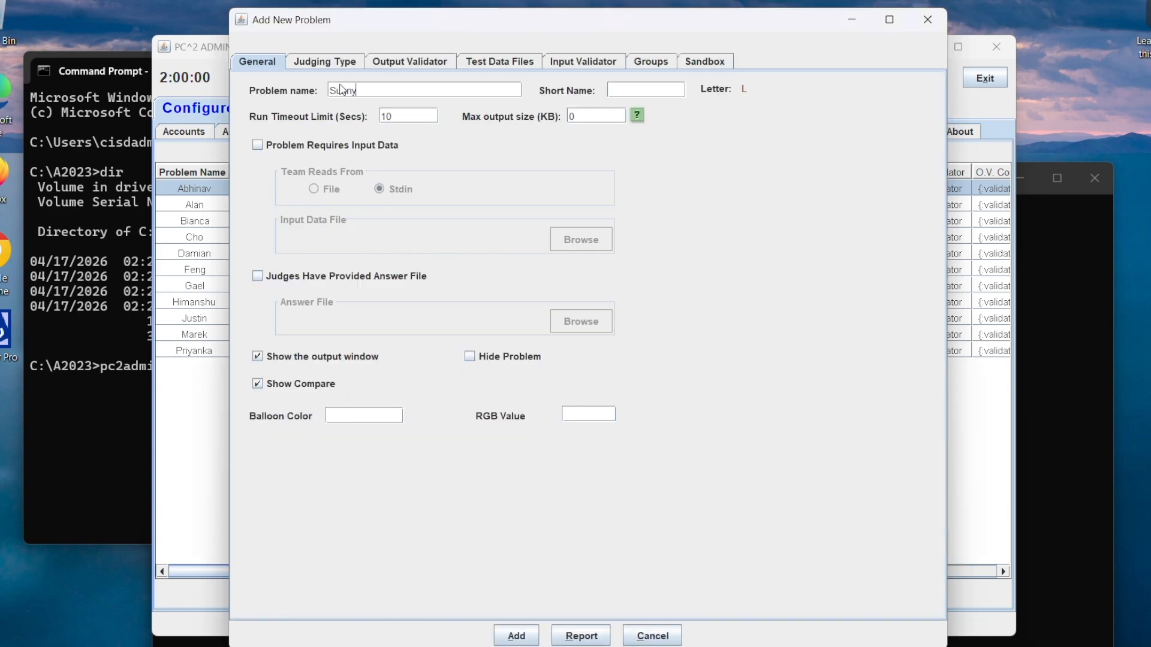
key("Tab")
type("Sunny")
Step: Make the problem require input data that teams read from a file, using sunny.dat as the input data file
left_click(333, 147)
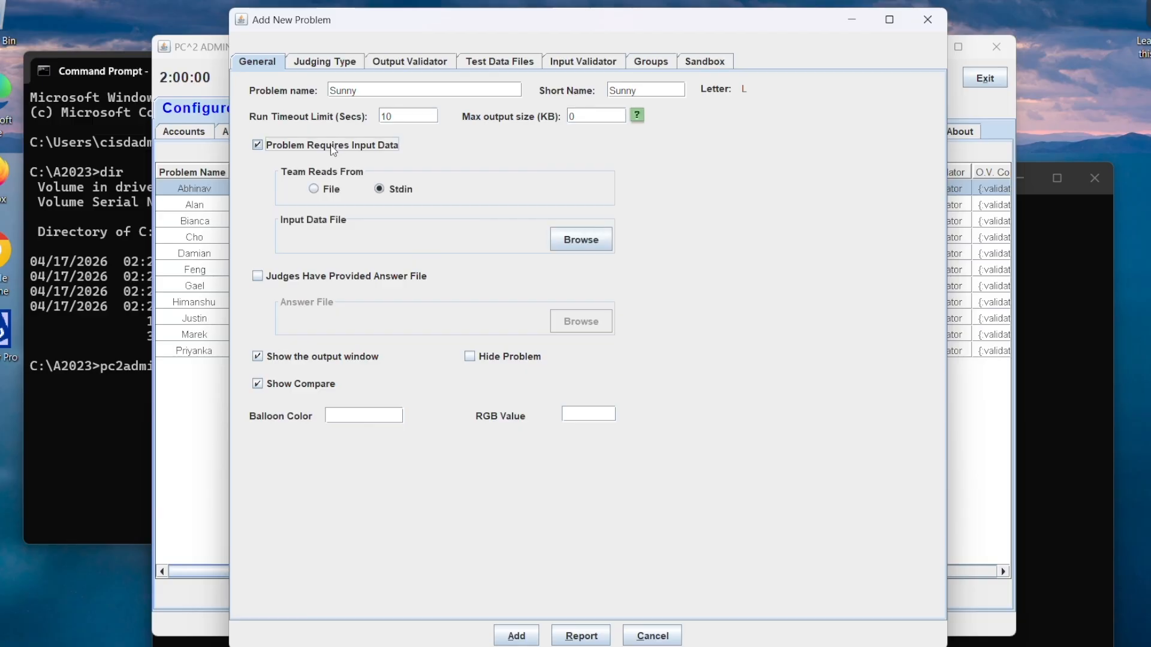
left_click(314, 188)
left_click(379, 189)
left_click(331, 191)
left_click(561, 238)
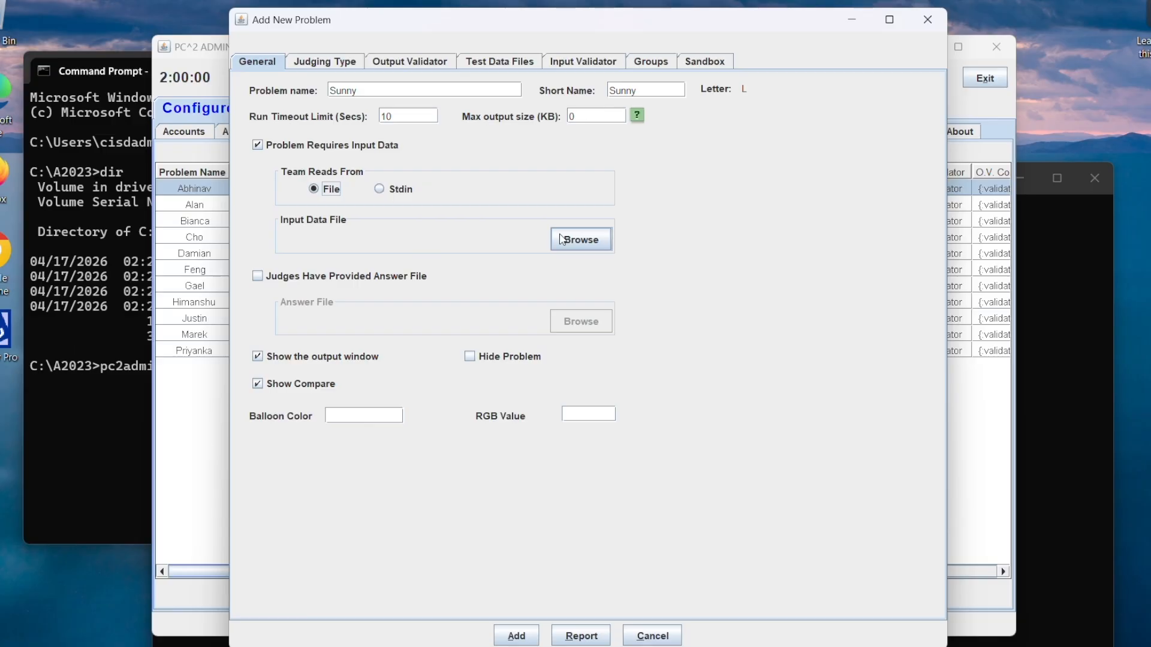
left_click(562, 239)
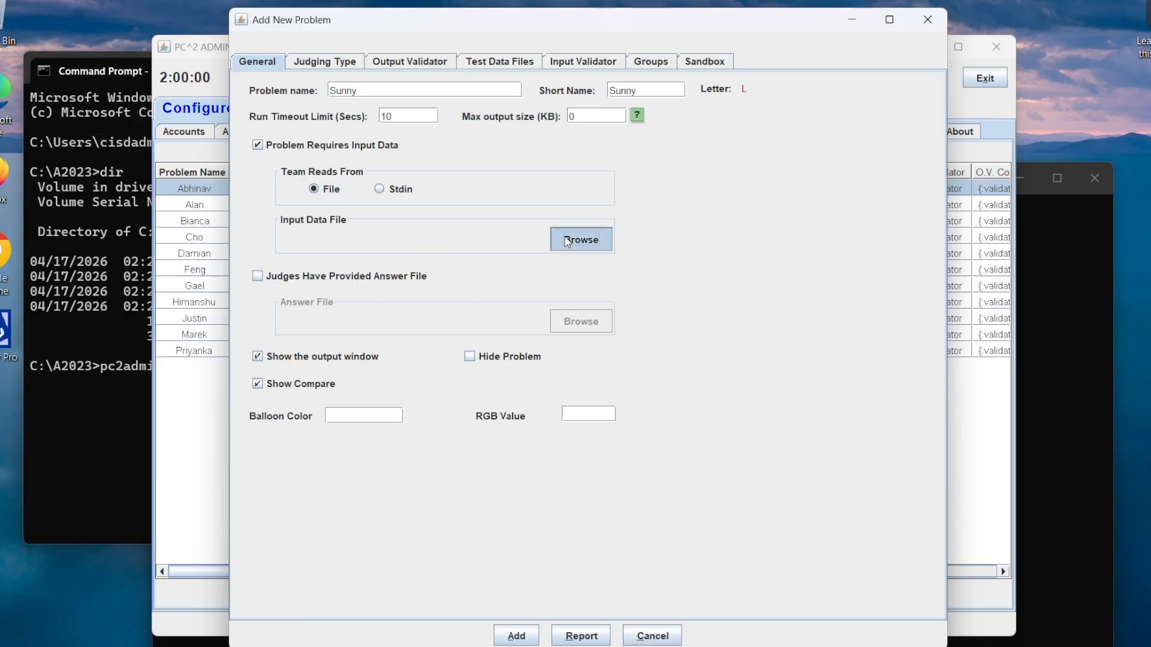
left_click(715, 381)
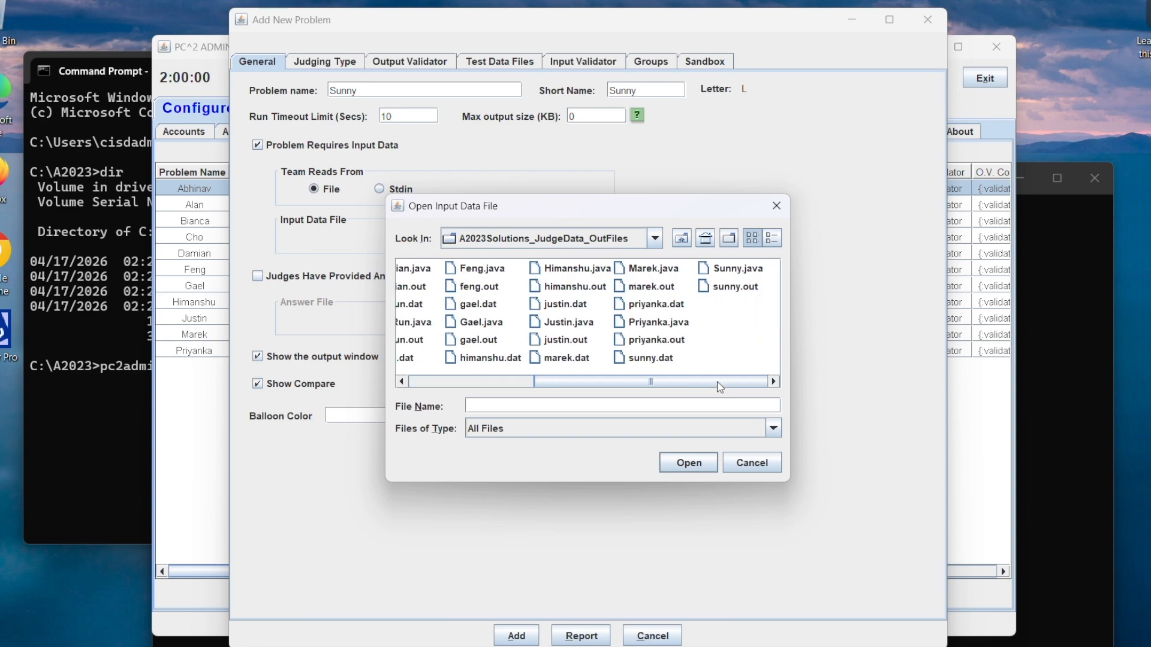
left_click(659, 358)
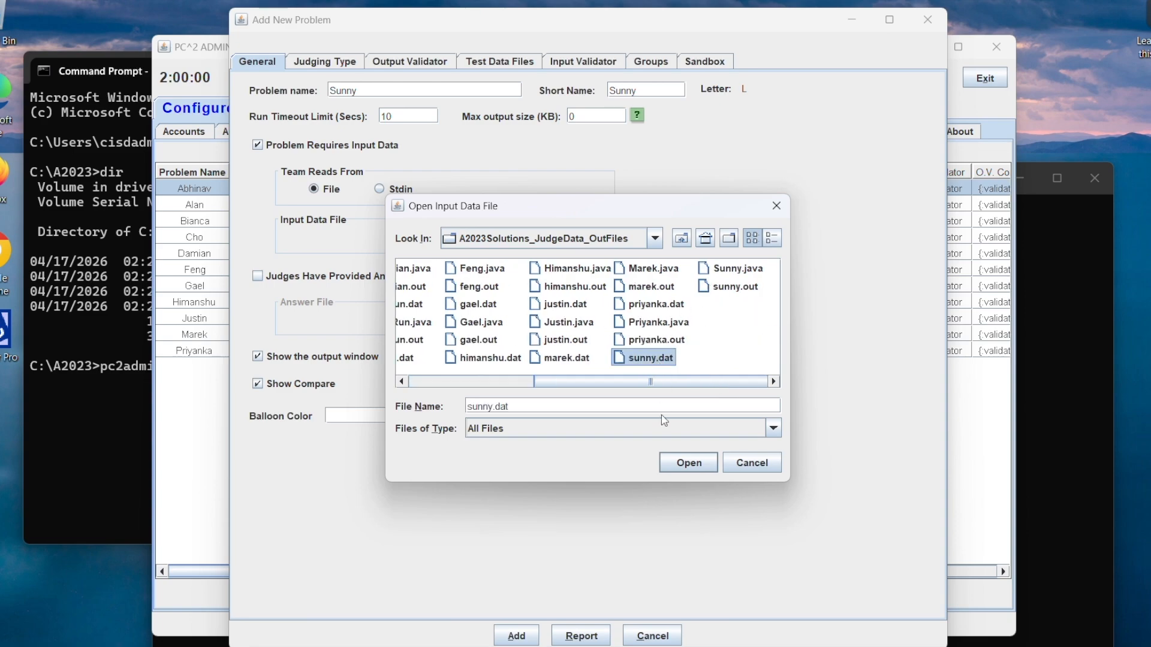
left_click(688, 462)
Step: Enable the judges' answer file for the problem and choose sunny.out
left_click(284, 278)
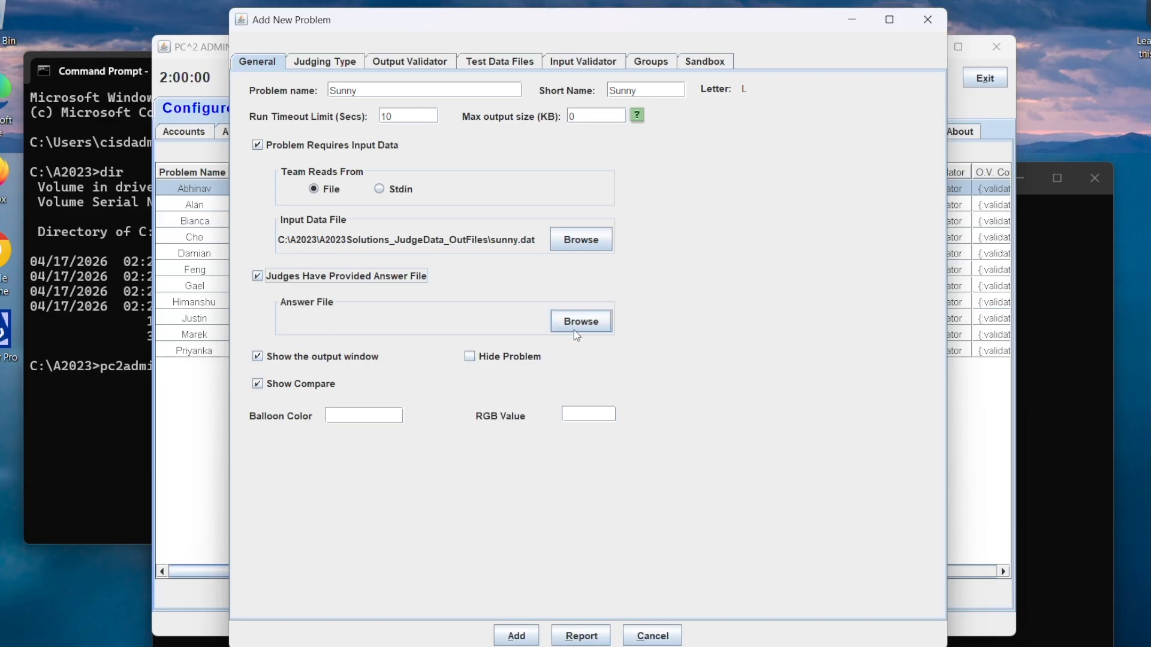
left_click(574, 329)
left_click(748, 382)
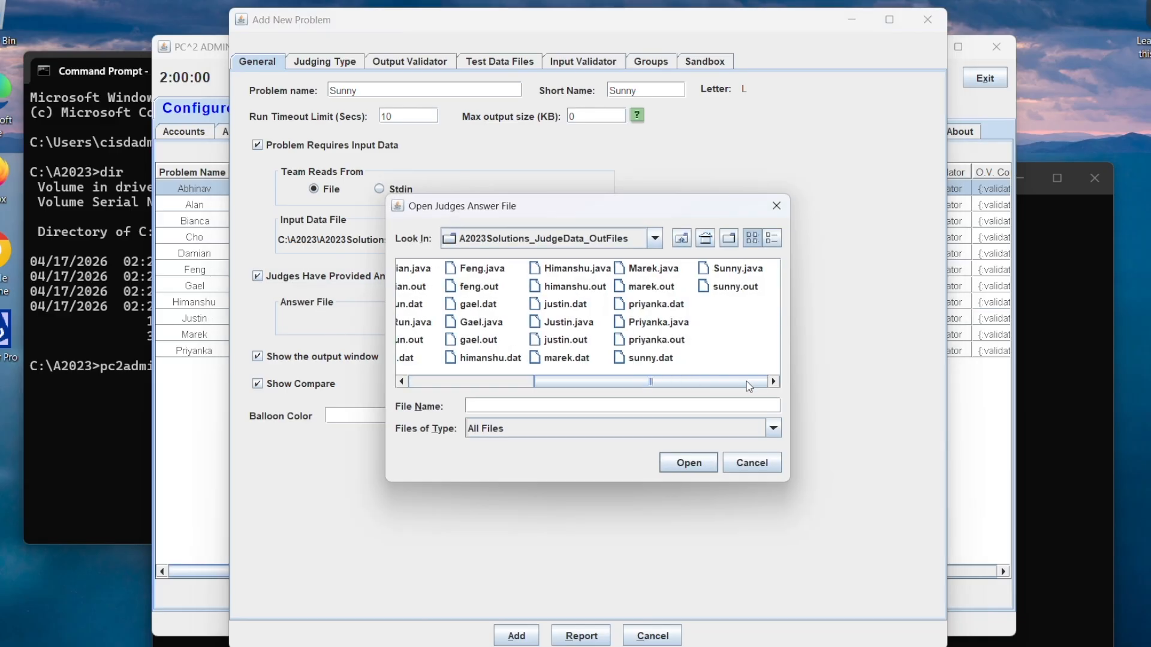
left_click(742, 288)
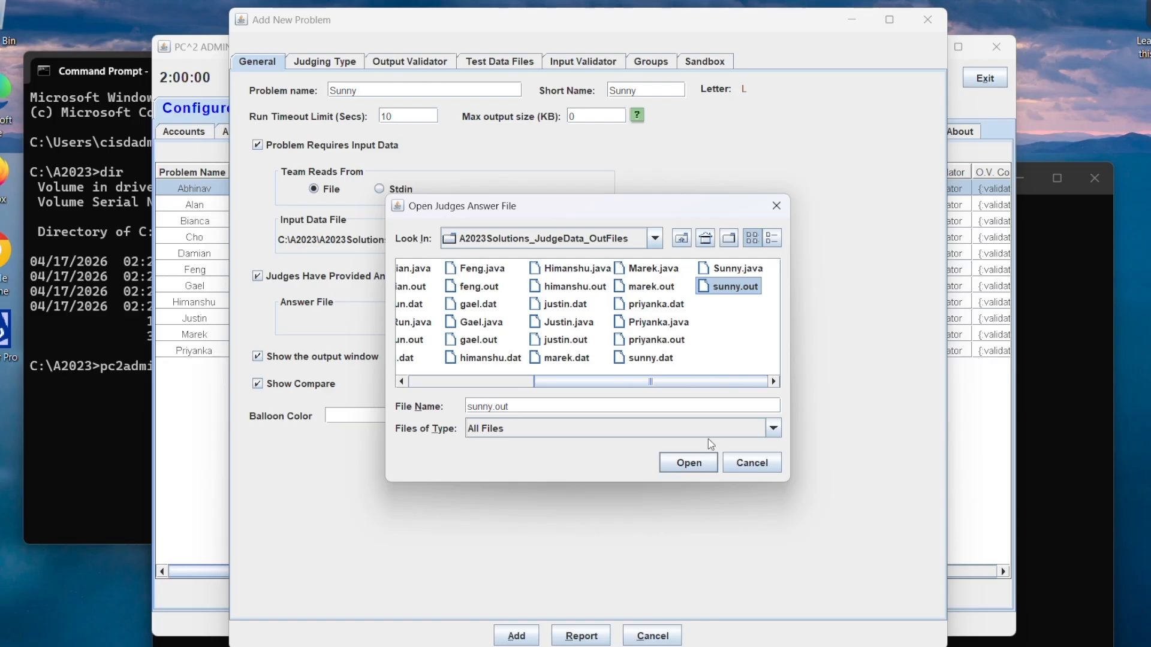
left_click(688, 463)
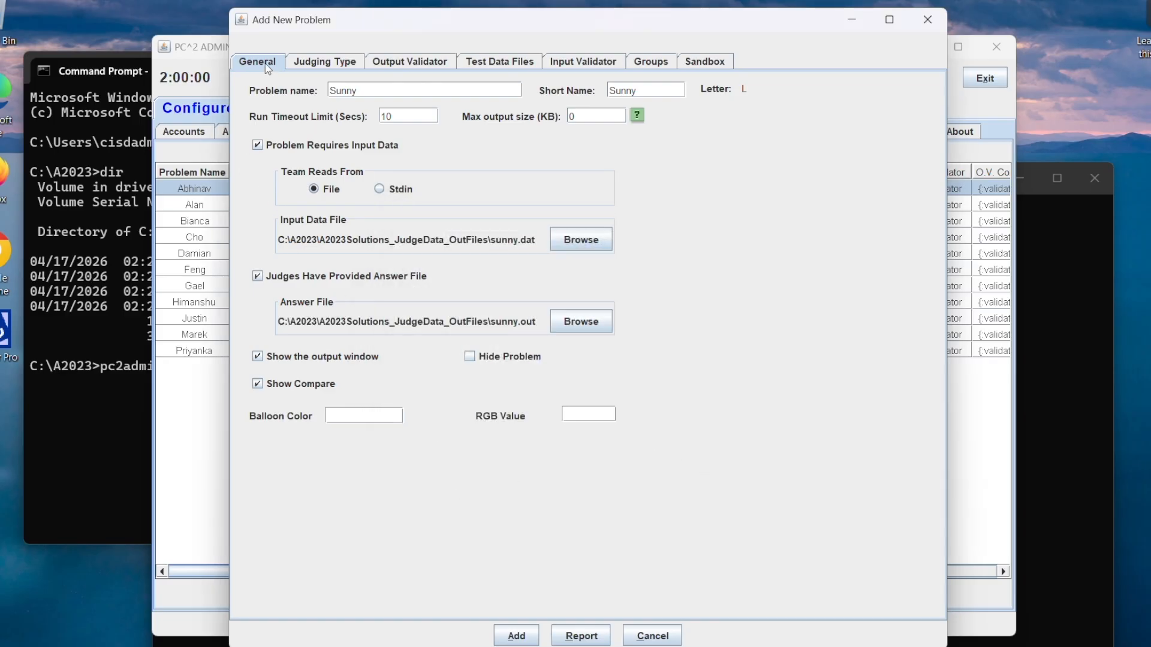
Step: Set the problem to computer judging with manual review and preliminary notification to the team
left_click(340, 71)
left_click(317, 93)
left_click(319, 120)
left_click(346, 150)
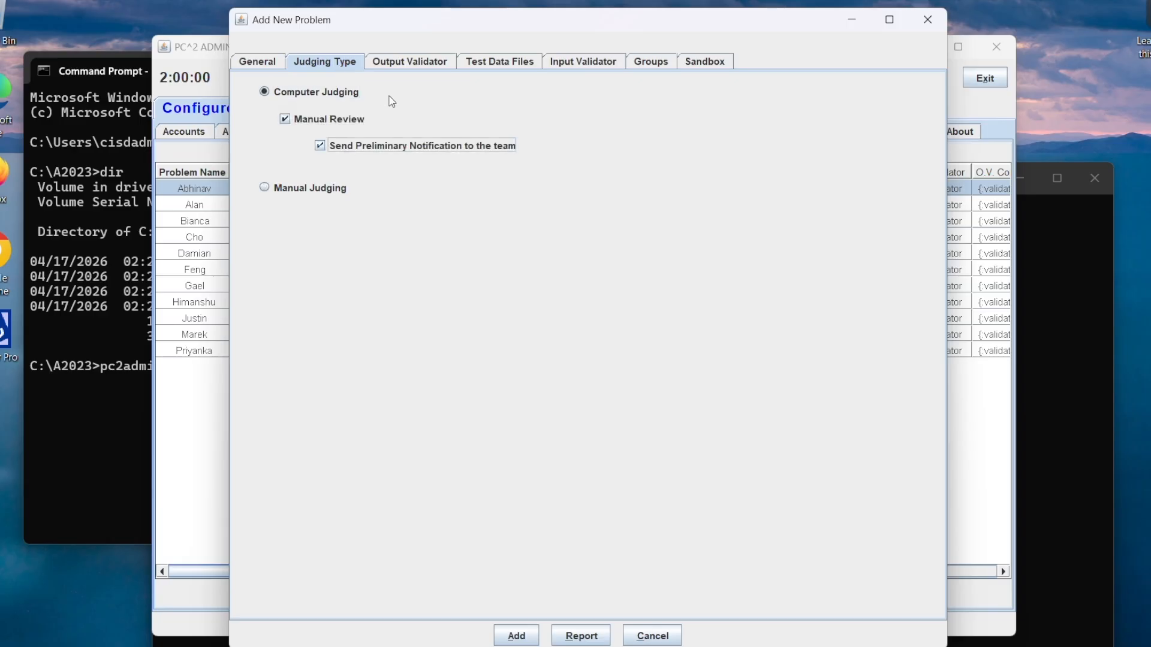
Step: Use the PC^2 output validator for the problem in validator mode 1 - diff
left_click(392, 69)
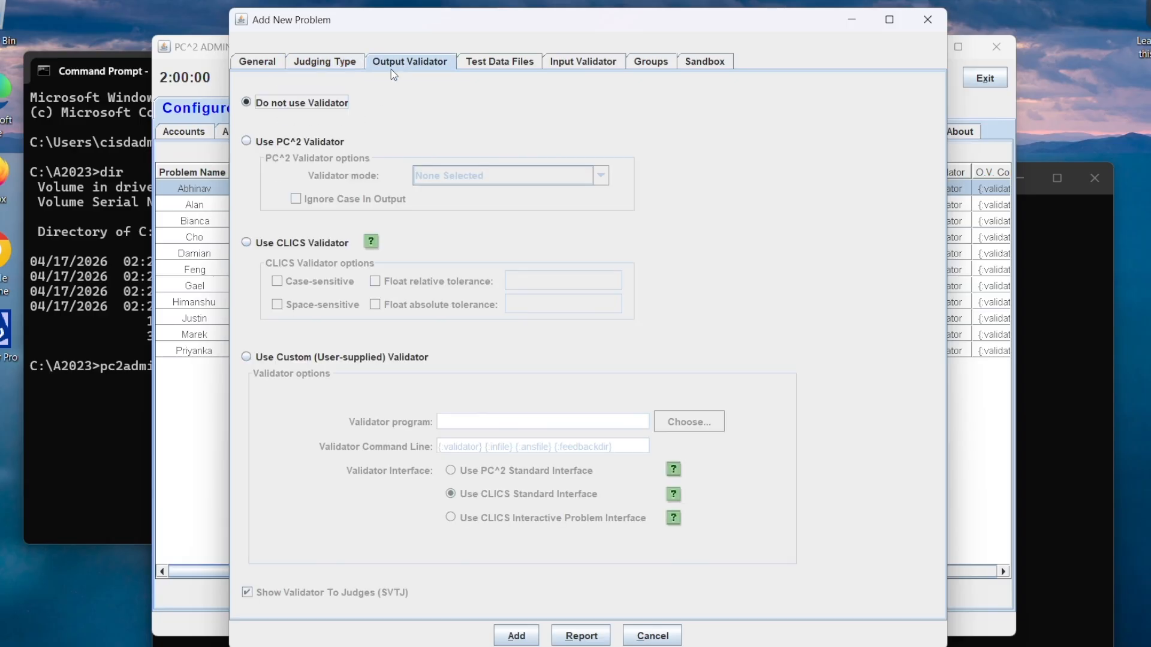
left_click(283, 142)
left_click(439, 172)
left_click(452, 208)
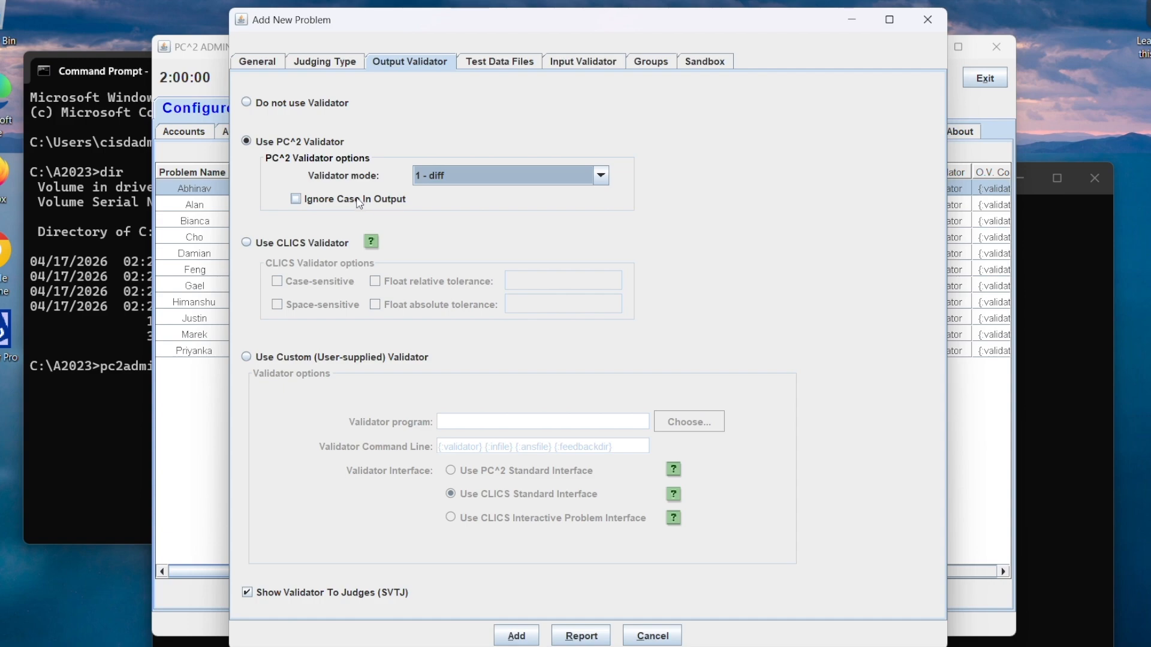
Step: Review the new problem's test data storage, input validator and group visibility settings
left_click(493, 64)
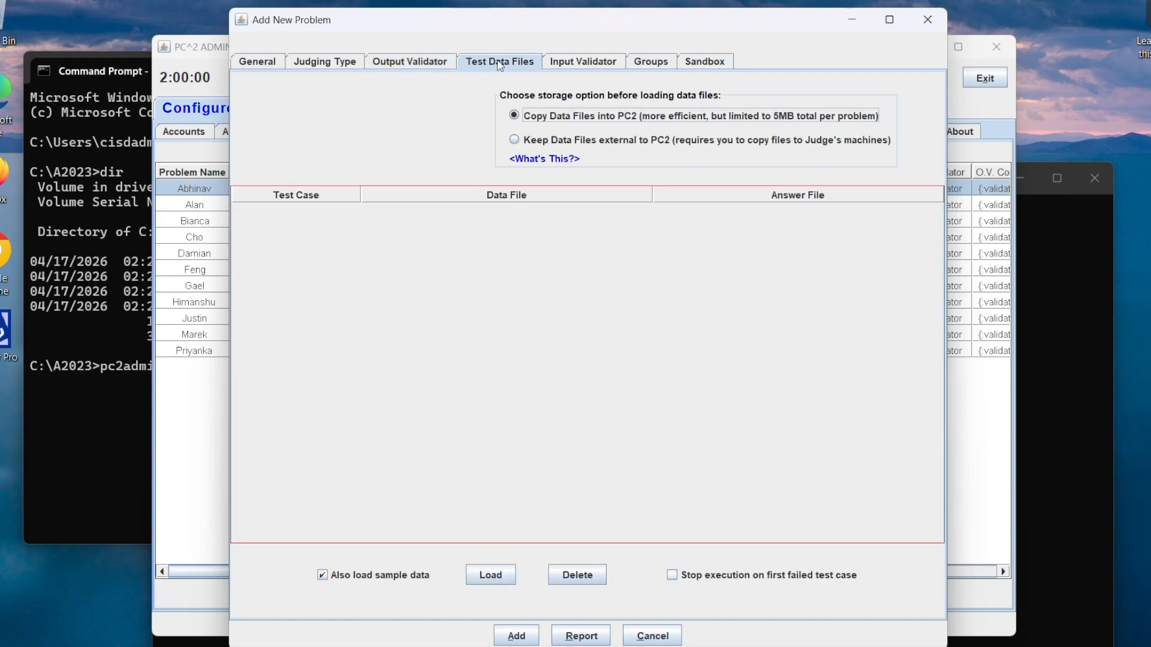
left_click(575, 66)
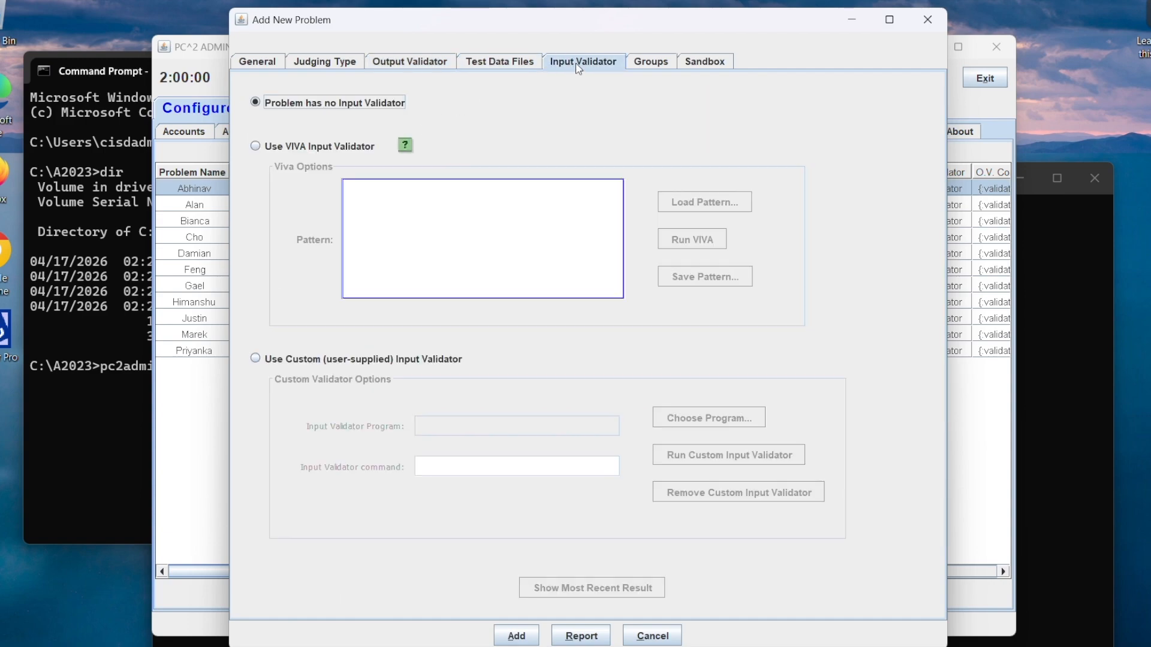
left_click(661, 63)
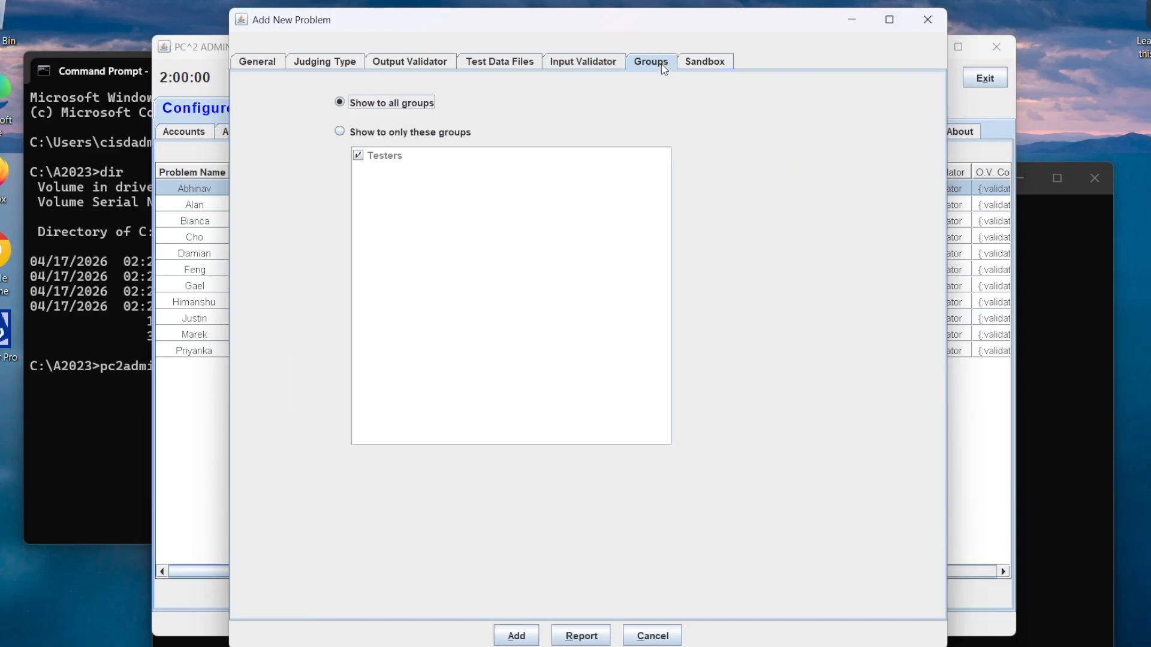
Step: Enter a sandbox memory limit of 0 MB, set the problem to use no sandbox, and add it to the contest
left_click(695, 65)
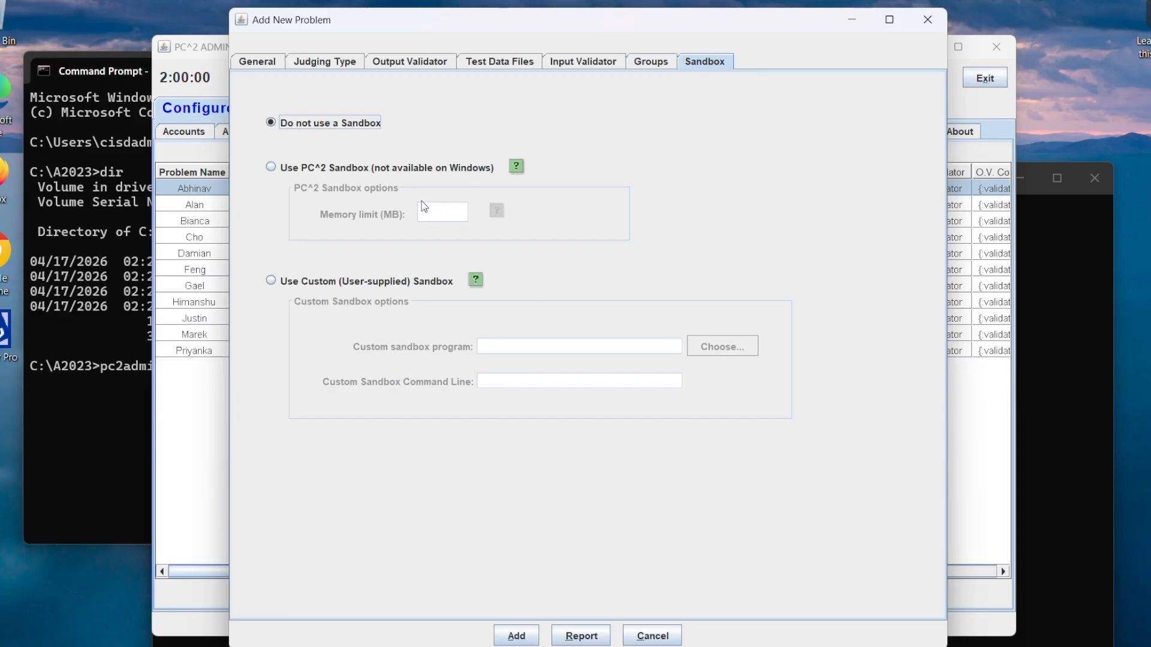
left_click(285, 168)
left_click(432, 213)
type("0")
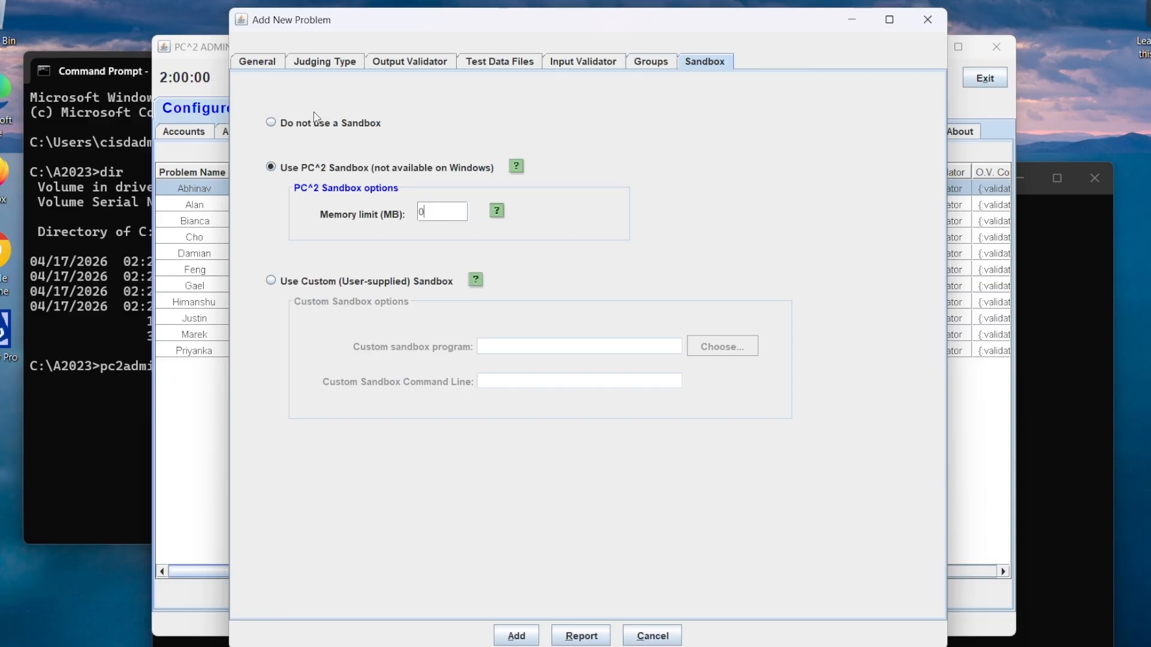
left_click(319, 125)
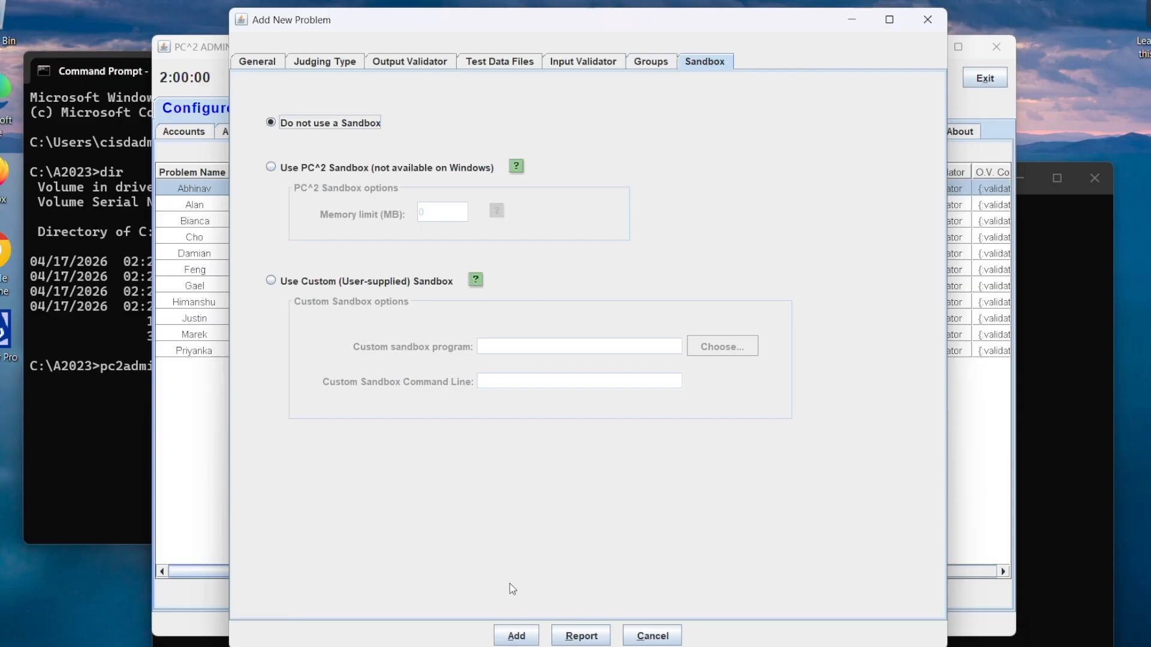
left_click(524, 634)
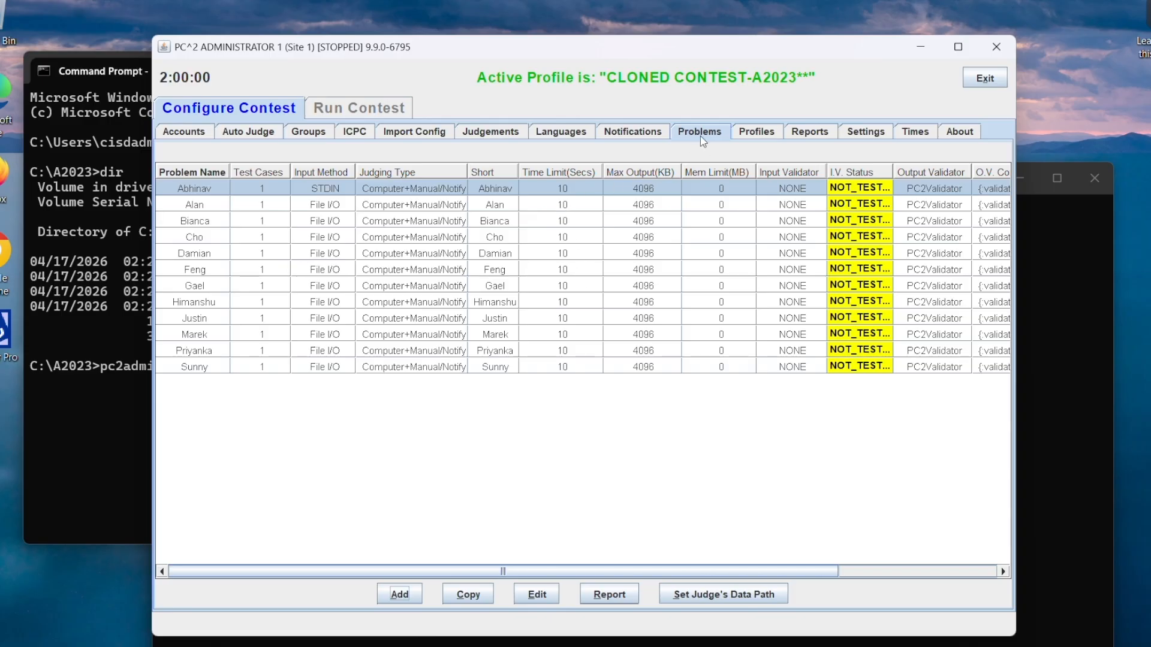
Step: Review the list of contest profiles and the active profile's problem list
left_click(749, 136)
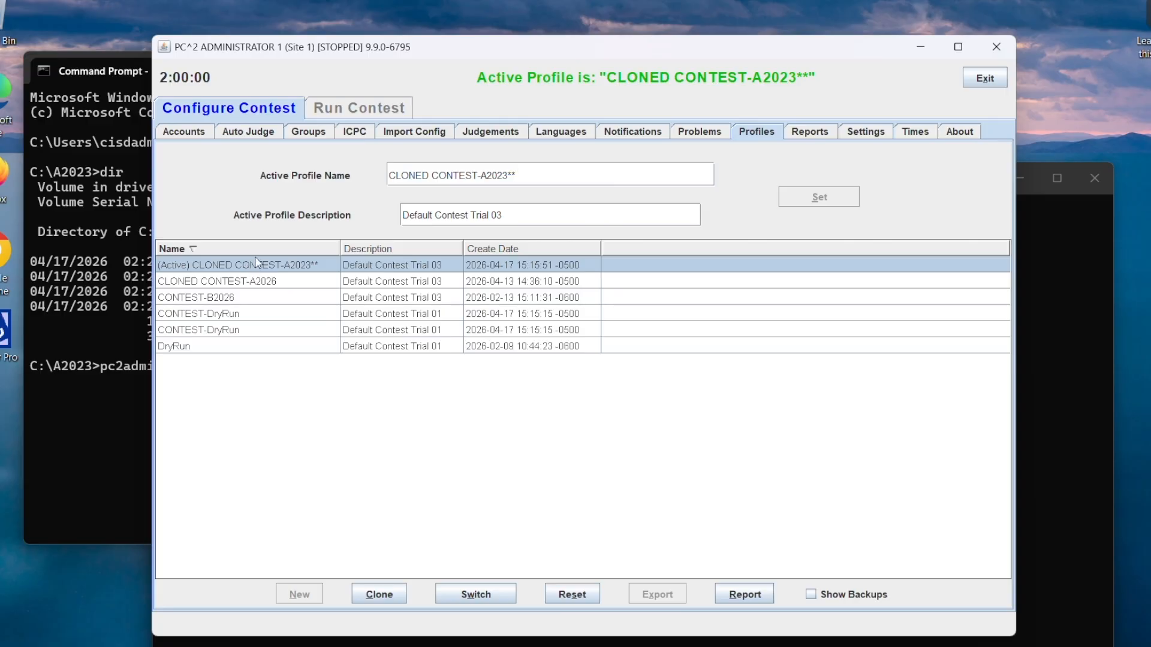
left_click(694, 138)
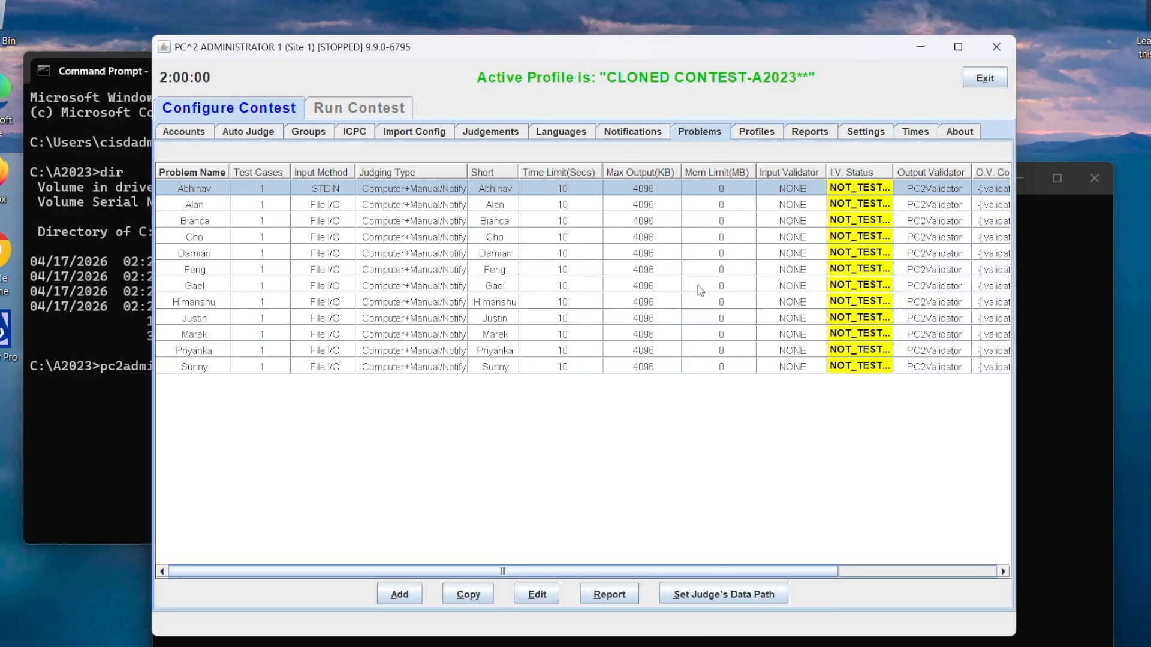
Step: Switch the active profile to the second CONTEST-DryRun entry, entering its contest password
left_click(746, 135)
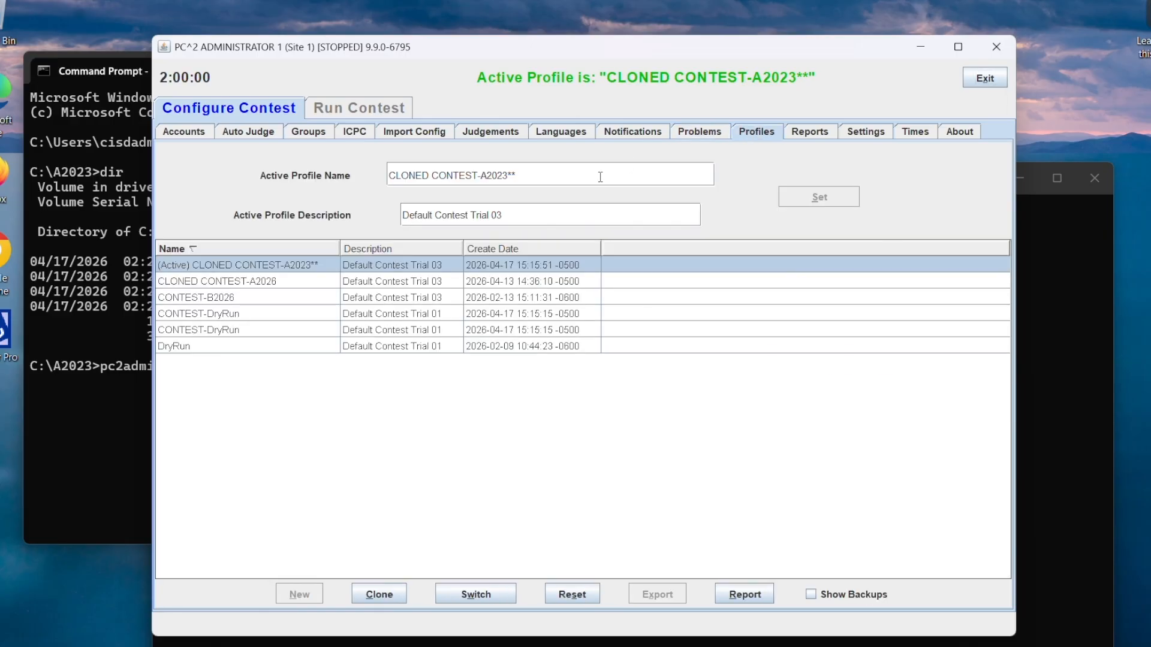
left_click(201, 331)
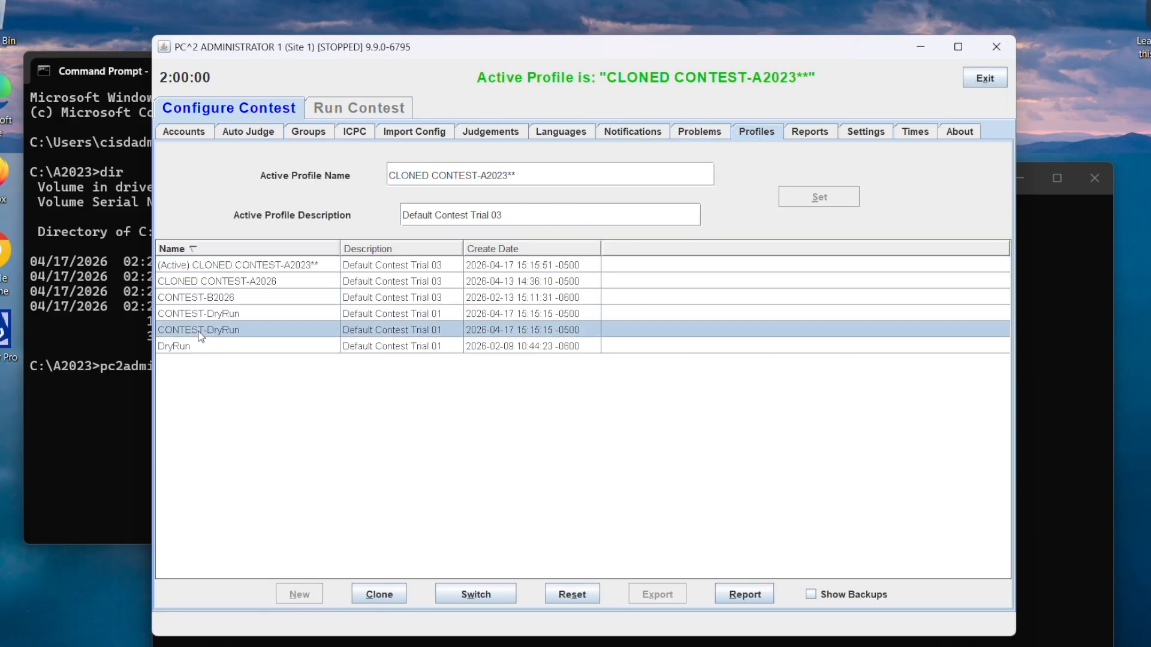
left_click(495, 592)
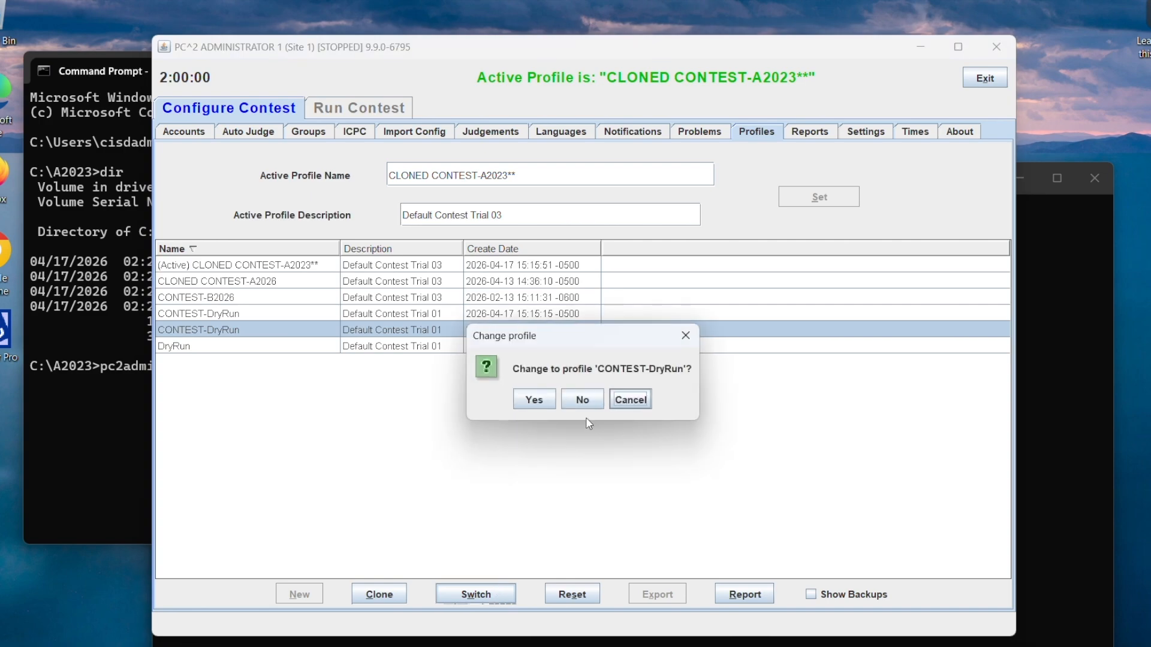
left_click(539, 403)
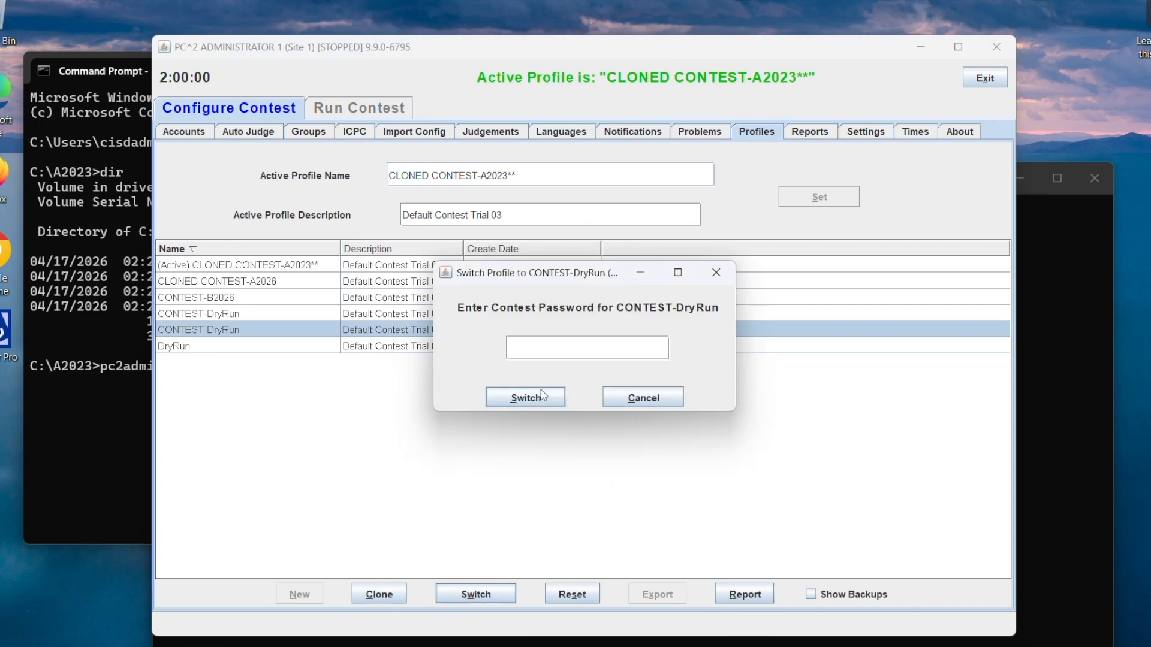
type("dryrun")
left_click(530, 397)
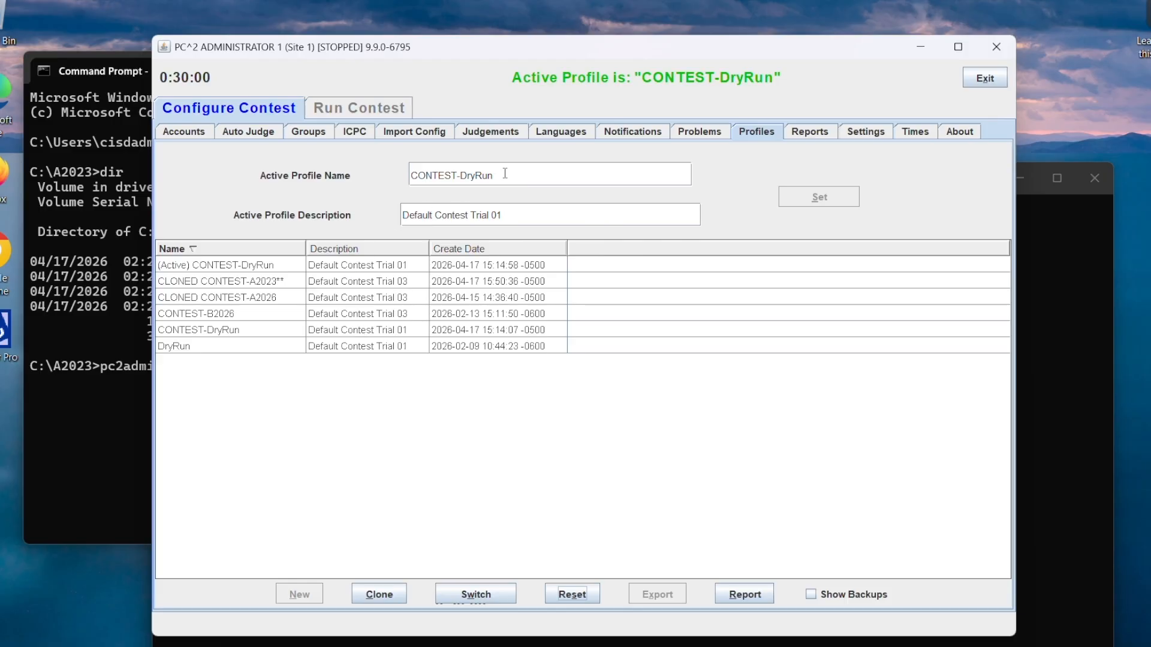
Step: Examine the problem list of the CONTEST-DryRun profile and the team status for running the contest
left_click(700, 132)
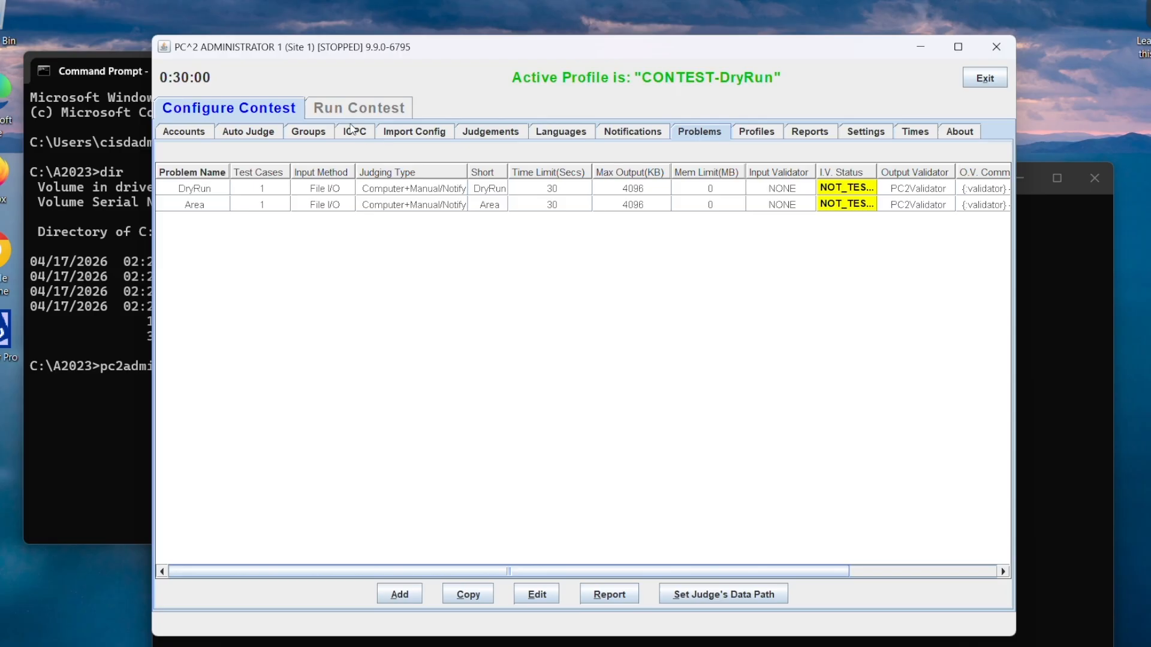
left_click(407, 114)
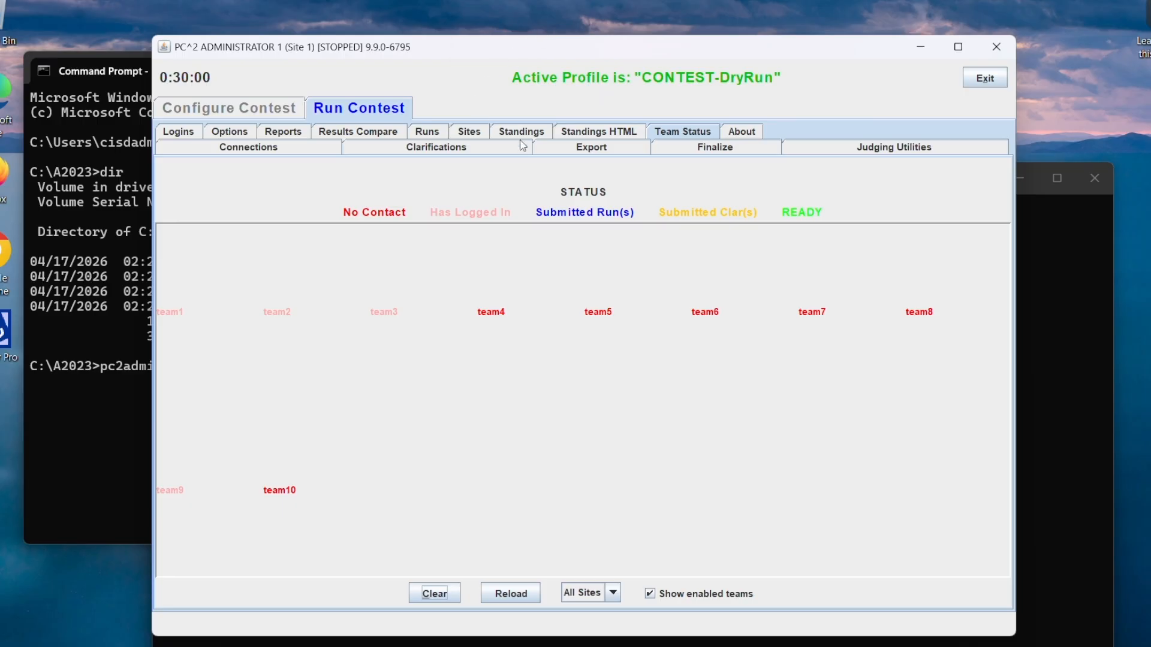
Step: Open the contest time settings to view the clock controls for all sites
left_click(262, 115)
left_click(916, 136)
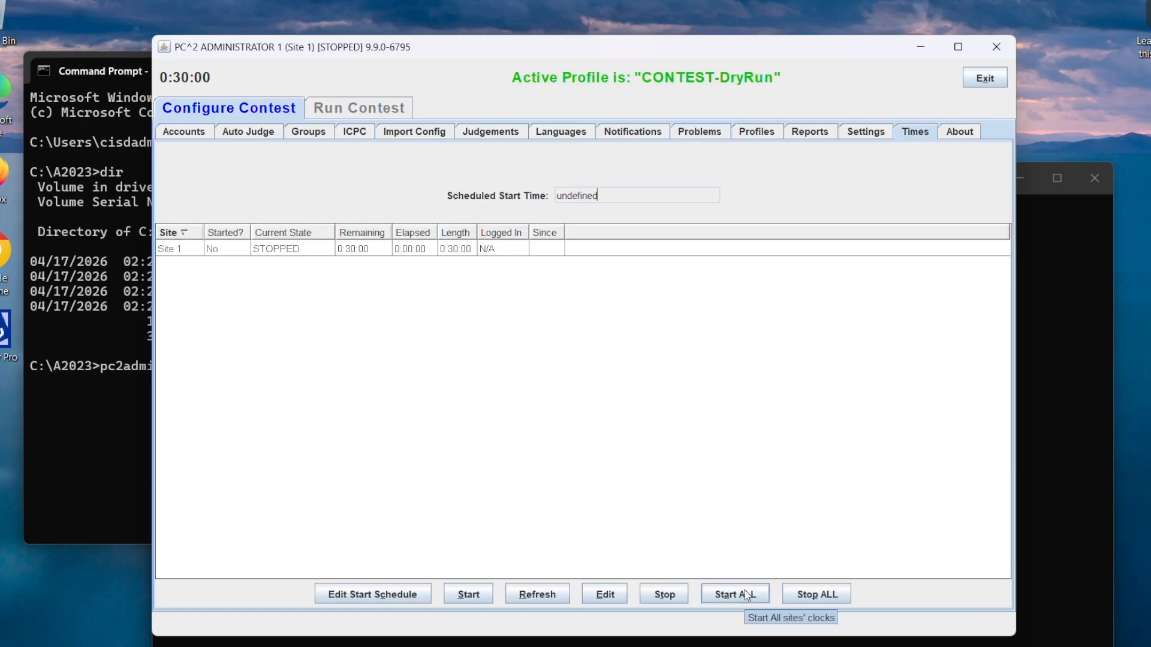
Step: Switch the active profile to CLONED CONTEST-A2023**, entering its contest password
left_click(750, 134)
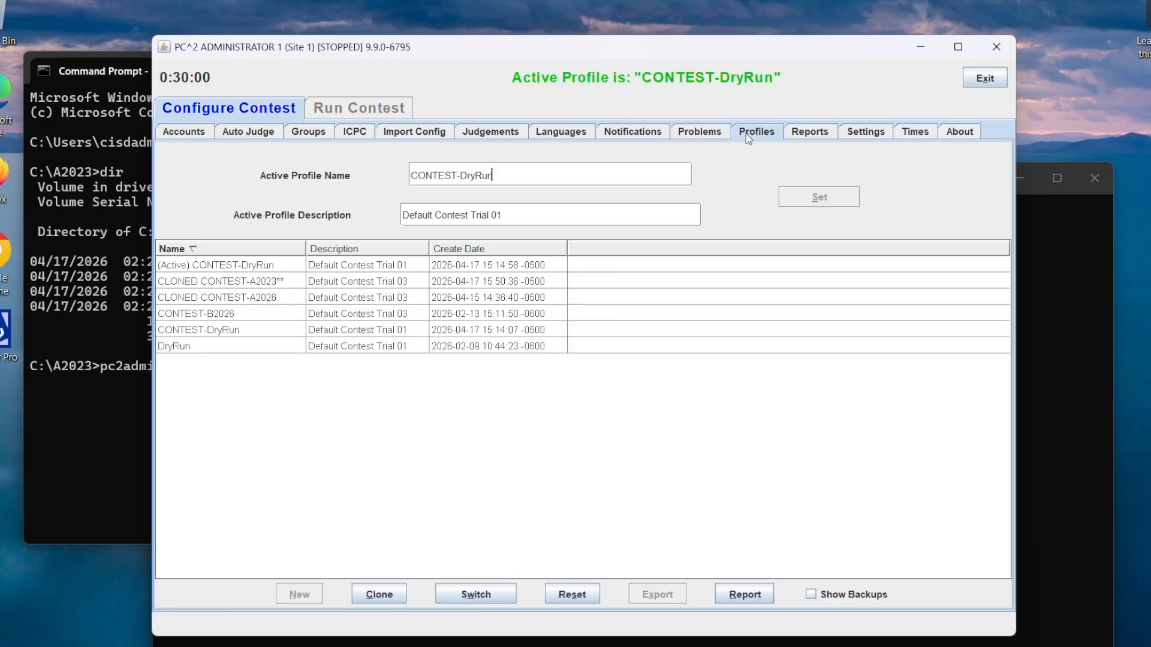
left_click(237, 267)
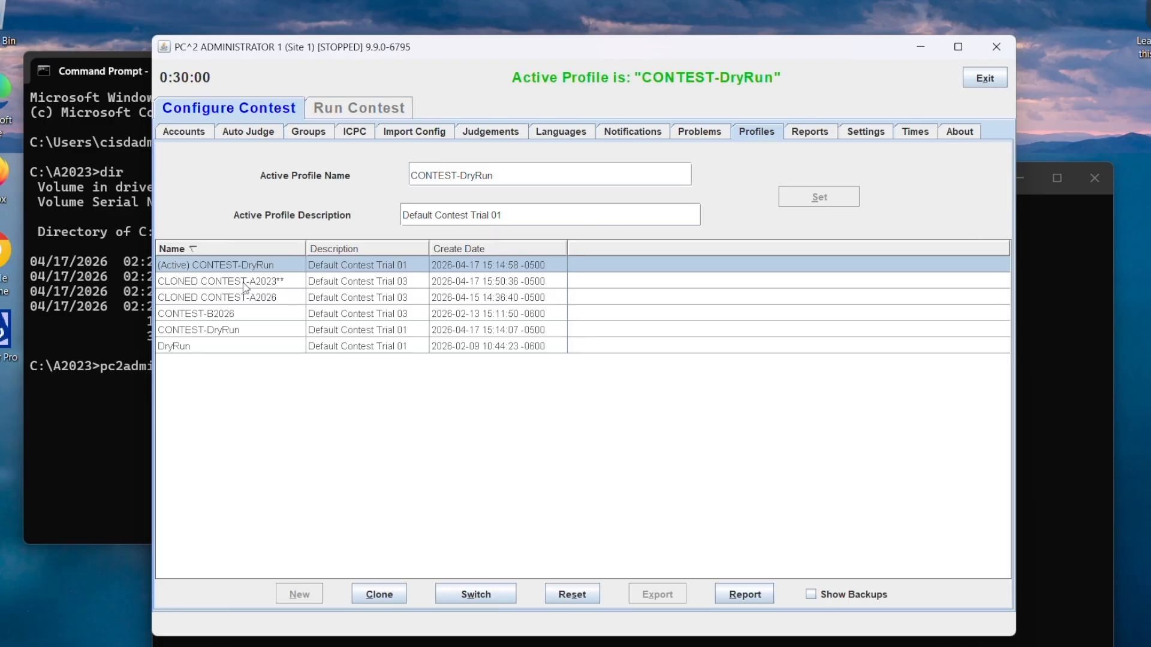
left_click(245, 281)
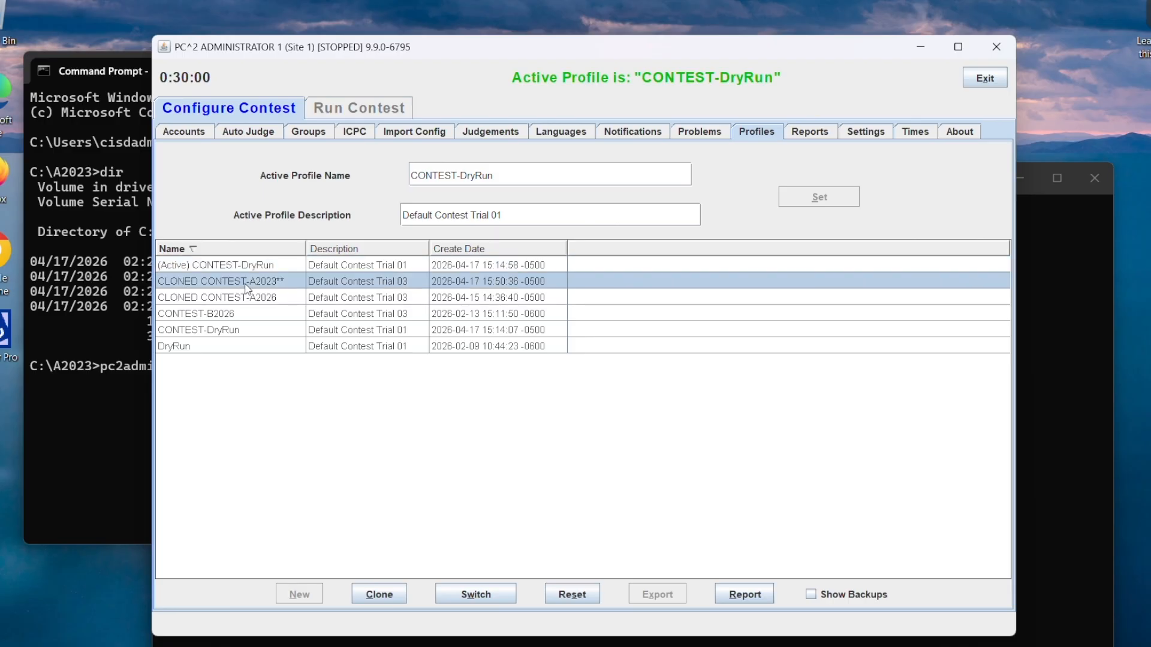
left_click(487, 596)
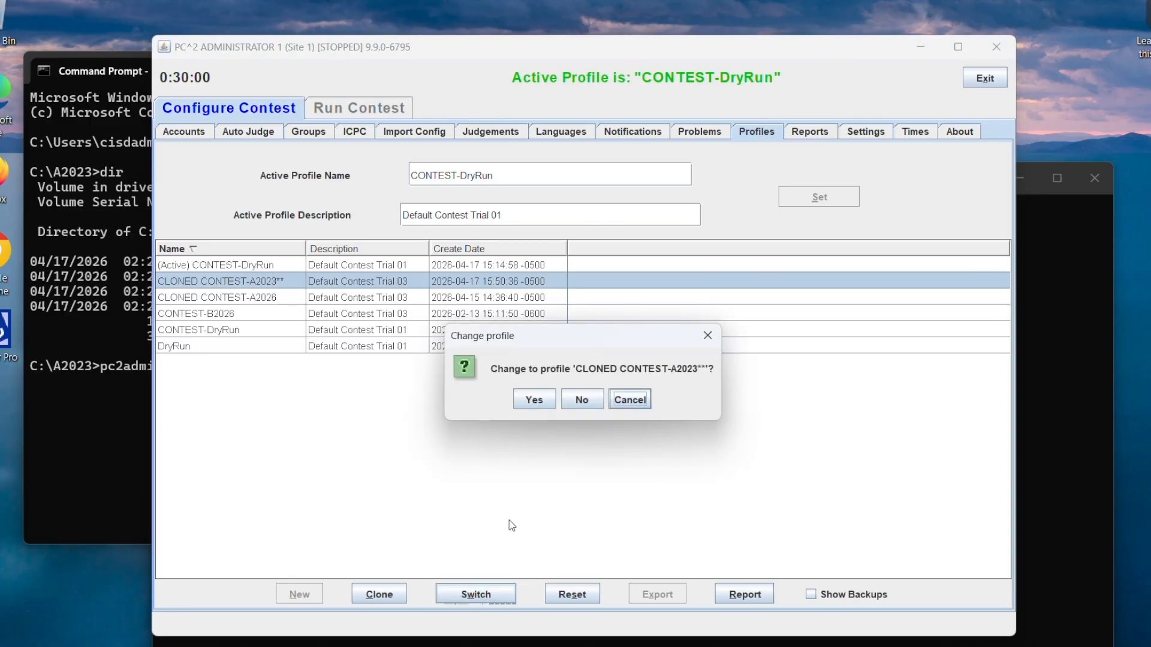
left_click(533, 401)
type("******")
left_click(533, 396)
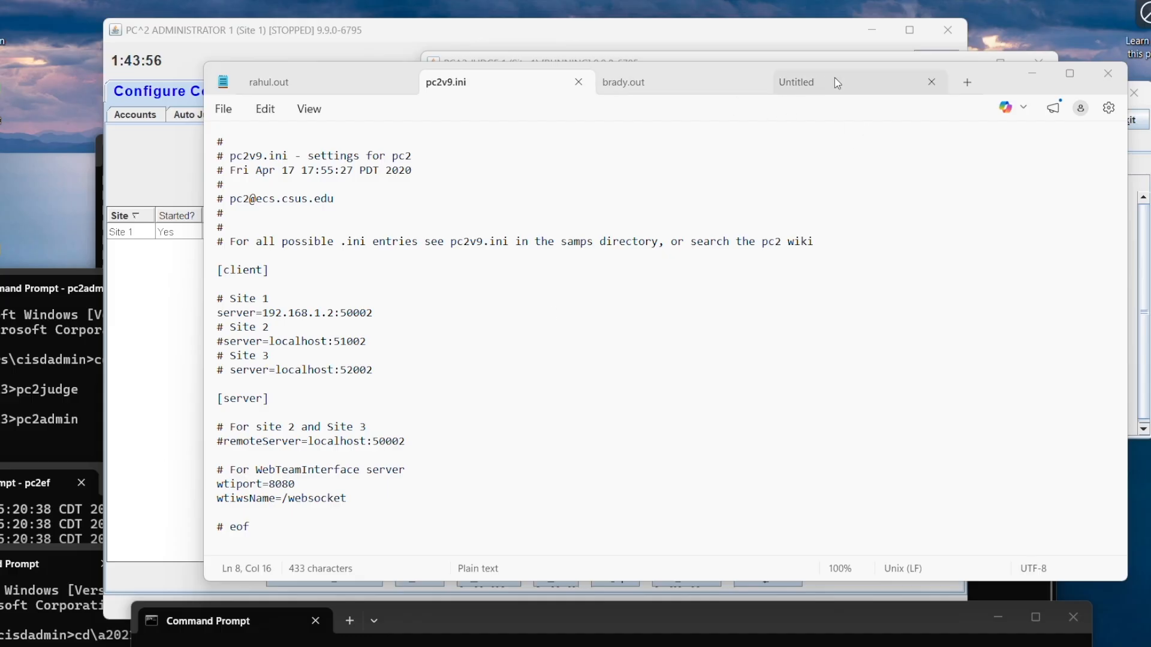
Step: Move the pc2v9.ini text editor out of the way and bring the judge window in front of the scoreboard and administrator
left_click_drag(1006, 74, 994, 646)
left_click_drag(812, 94, 831, 120)
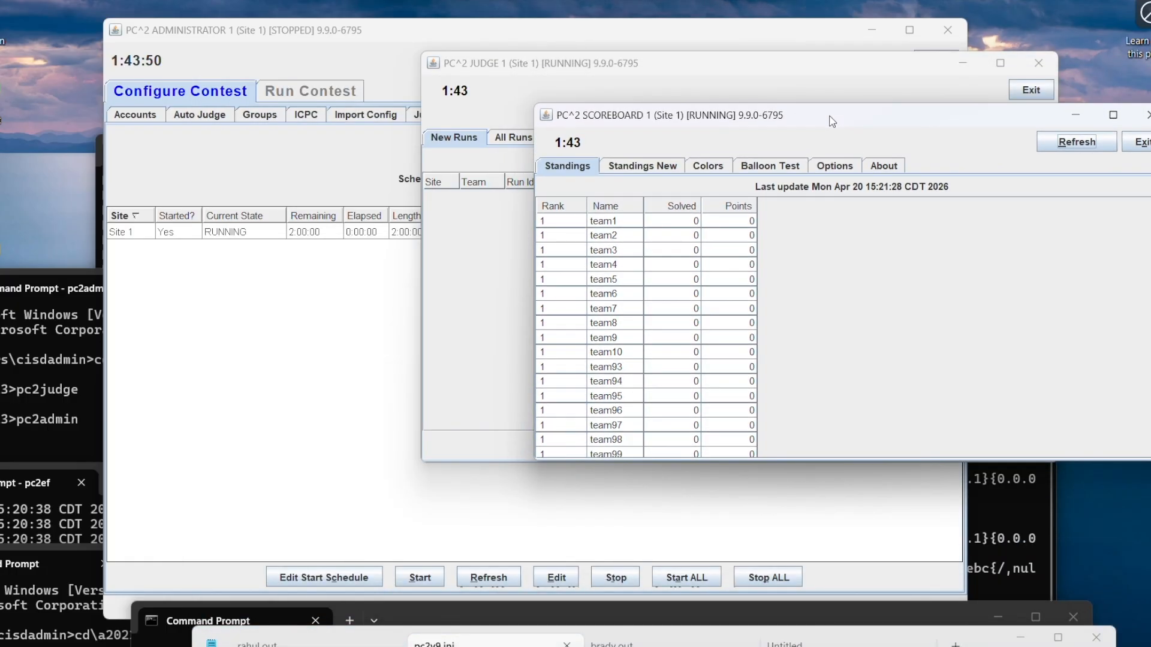
left_click(730, 66)
left_click_drag(722, 60, 692, 49)
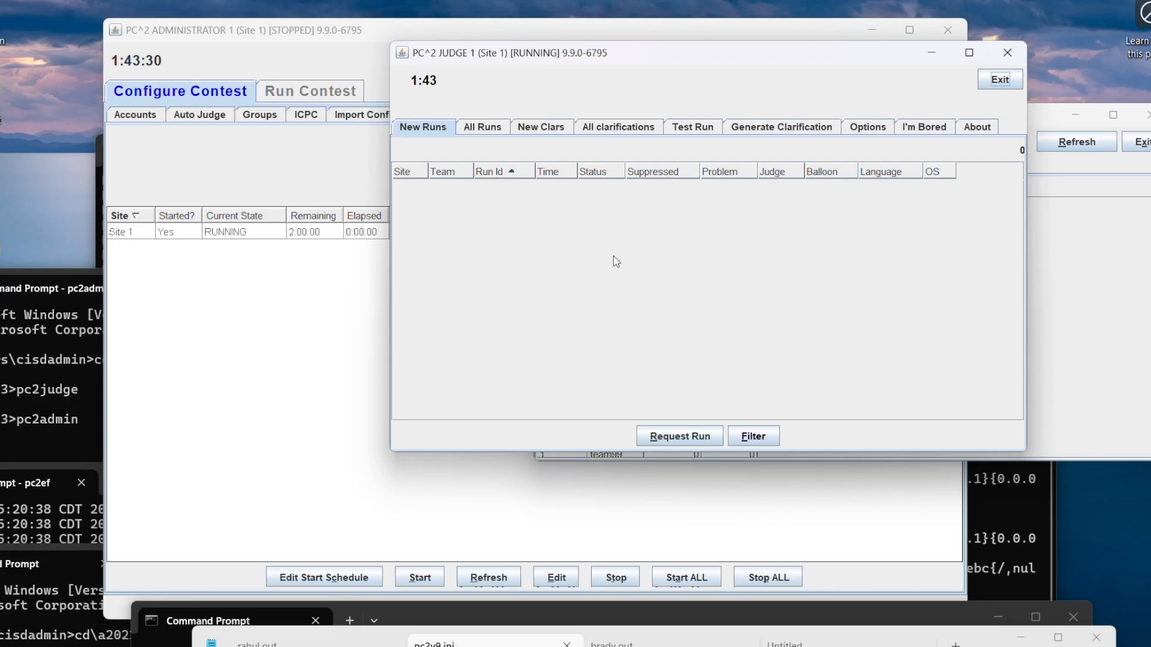
left_click_drag(642, 54, 658, 90)
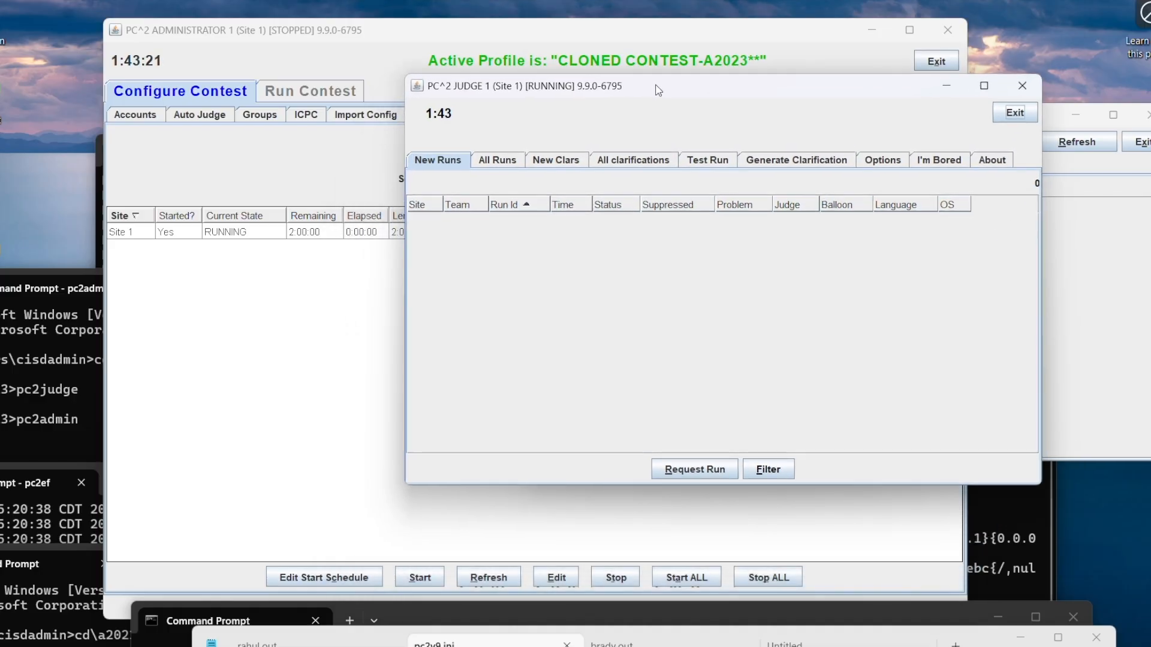
Step: Display all submitted runs in the judge window and select team10's run for the Abhinav problem
left_click(501, 167)
left_click(463, 163)
left_click(490, 162)
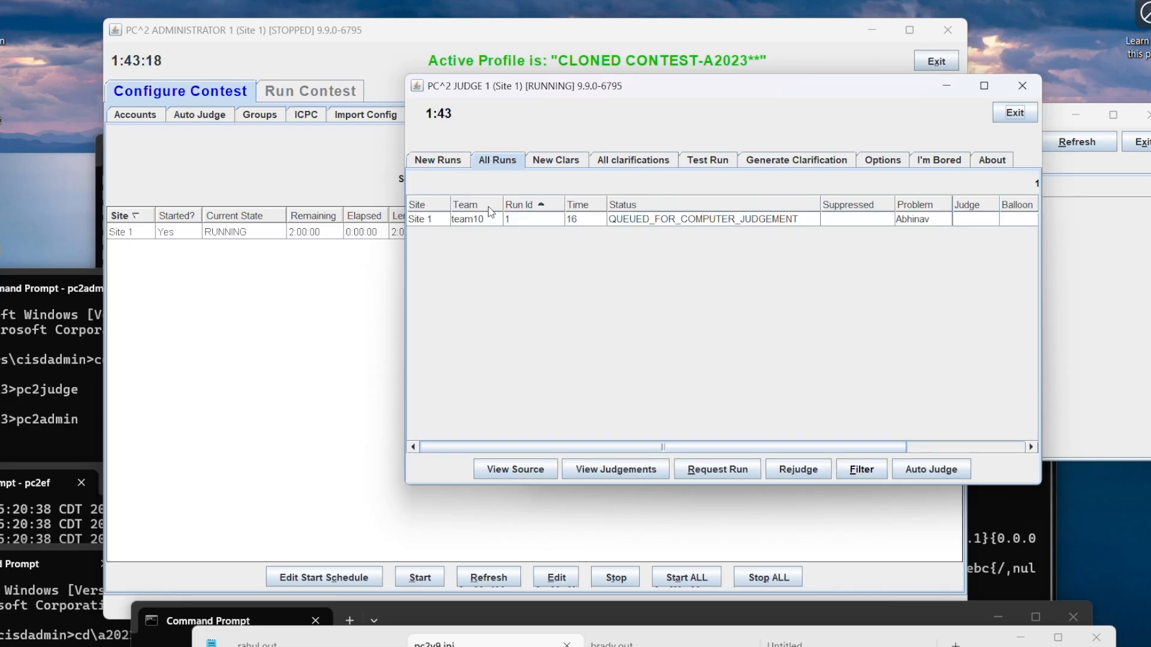
left_click(642, 224)
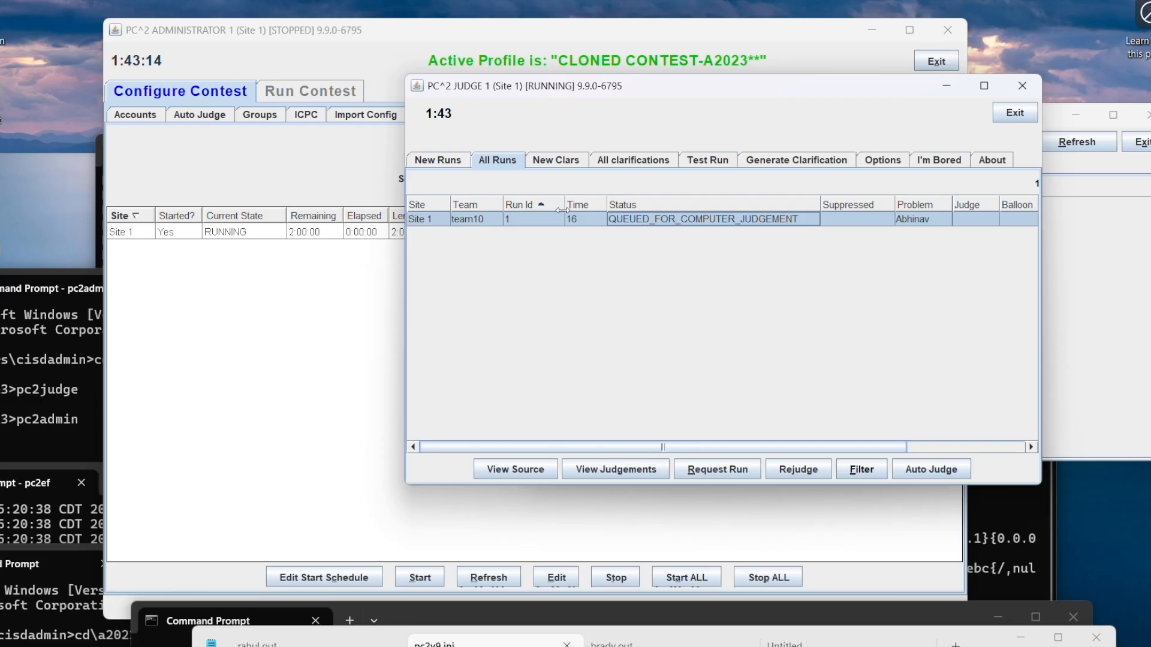
Step: Try to request a run for judging from the new runs list and team10's run 1 from the full list
left_click(441, 161)
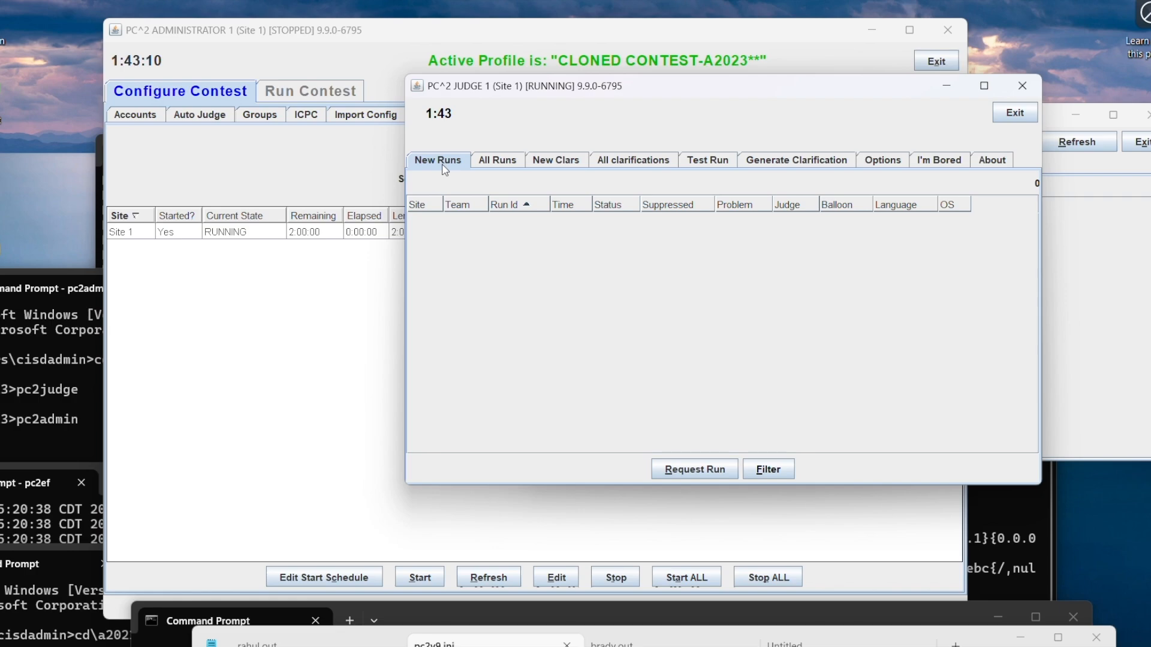
left_click(717, 477)
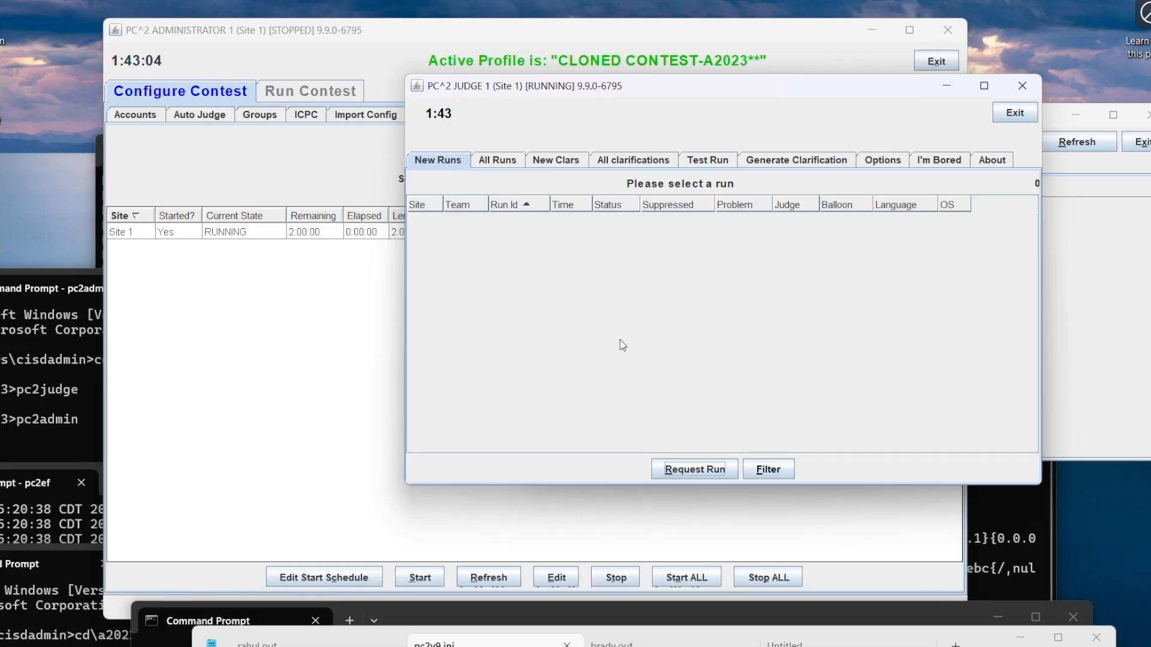
left_click(498, 161)
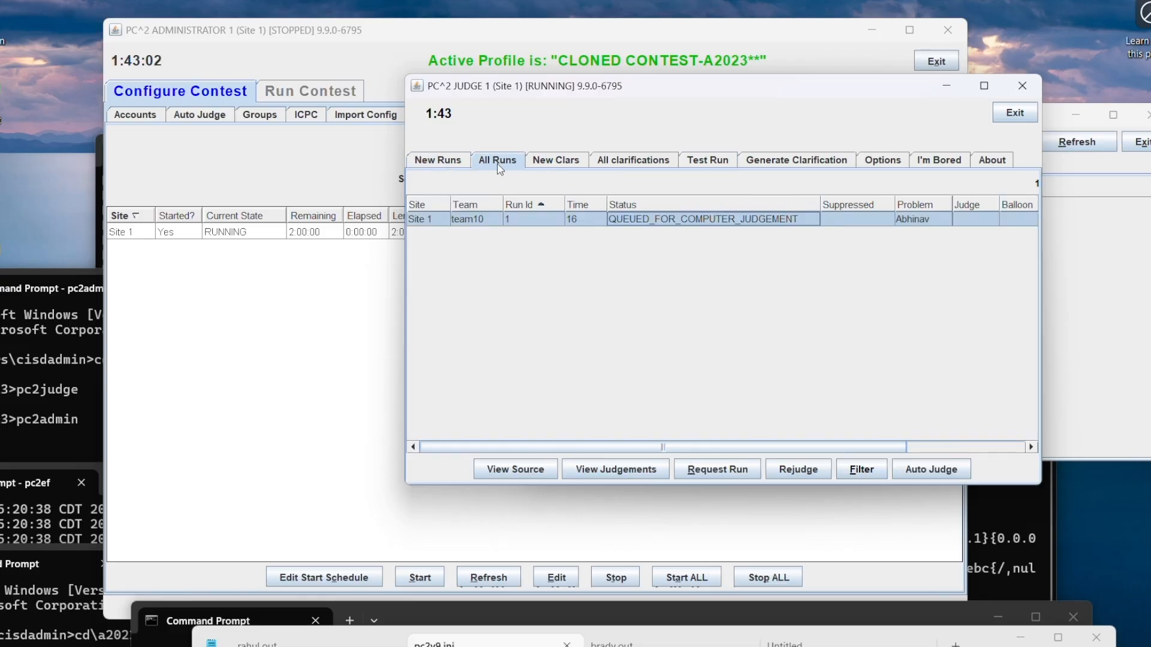
left_click(718, 473)
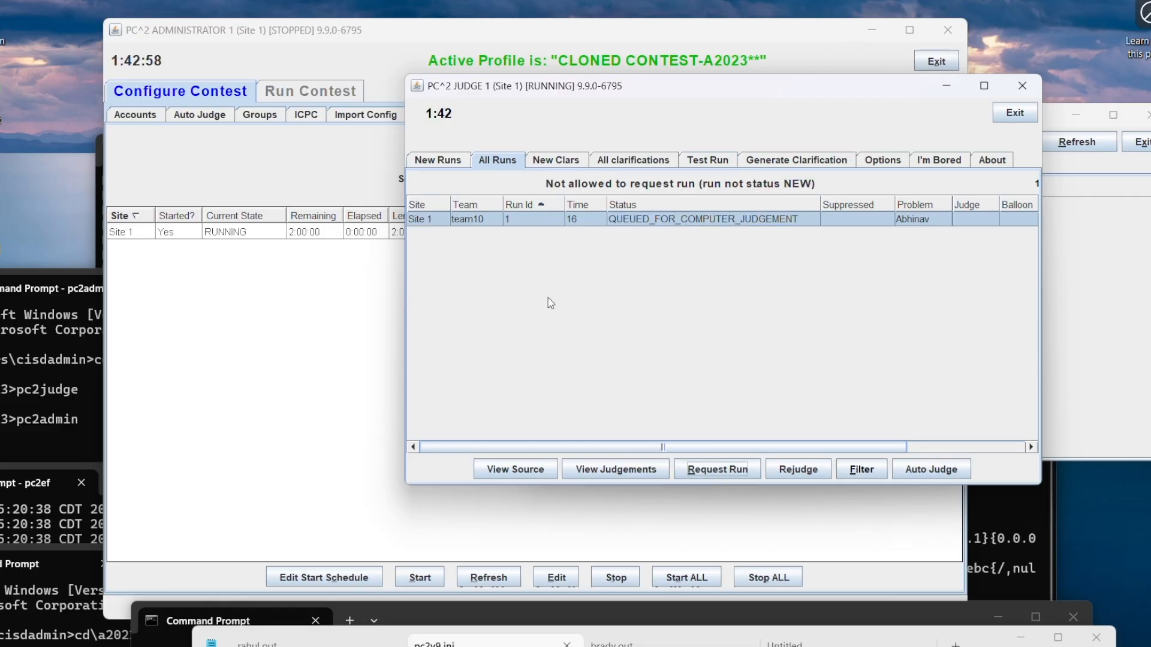
left_click(434, 221)
Step: Check the filter options of the new runs list and compare that list with all runs
left_click(444, 161)
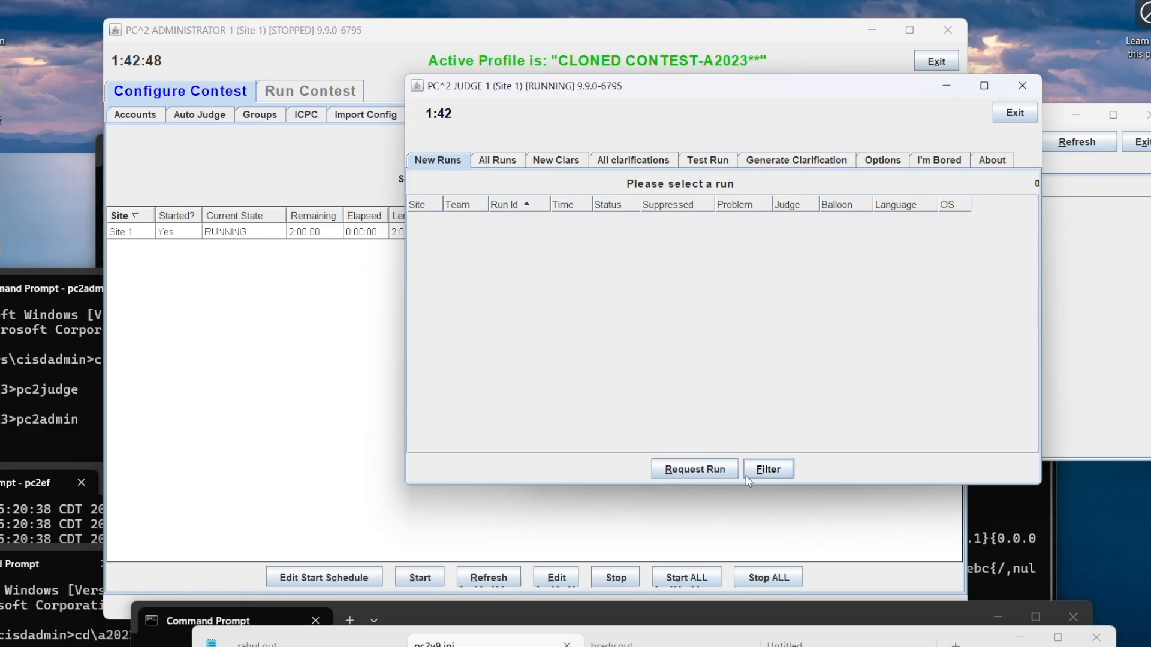
left_click(766, 470)
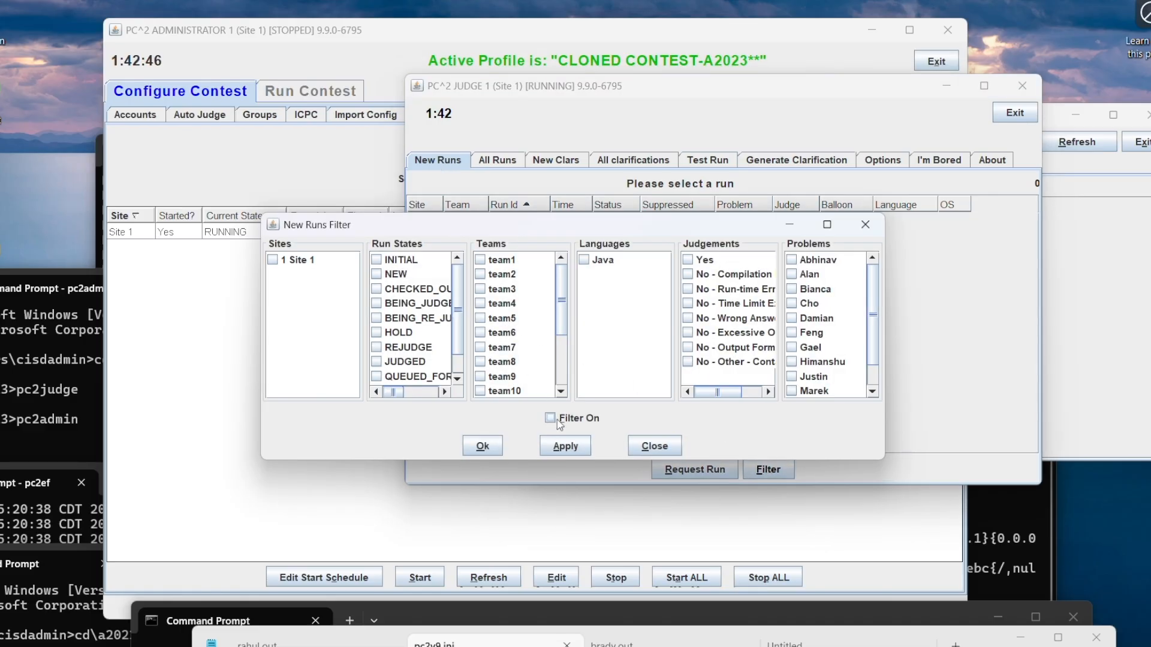
left_click(656, 446)
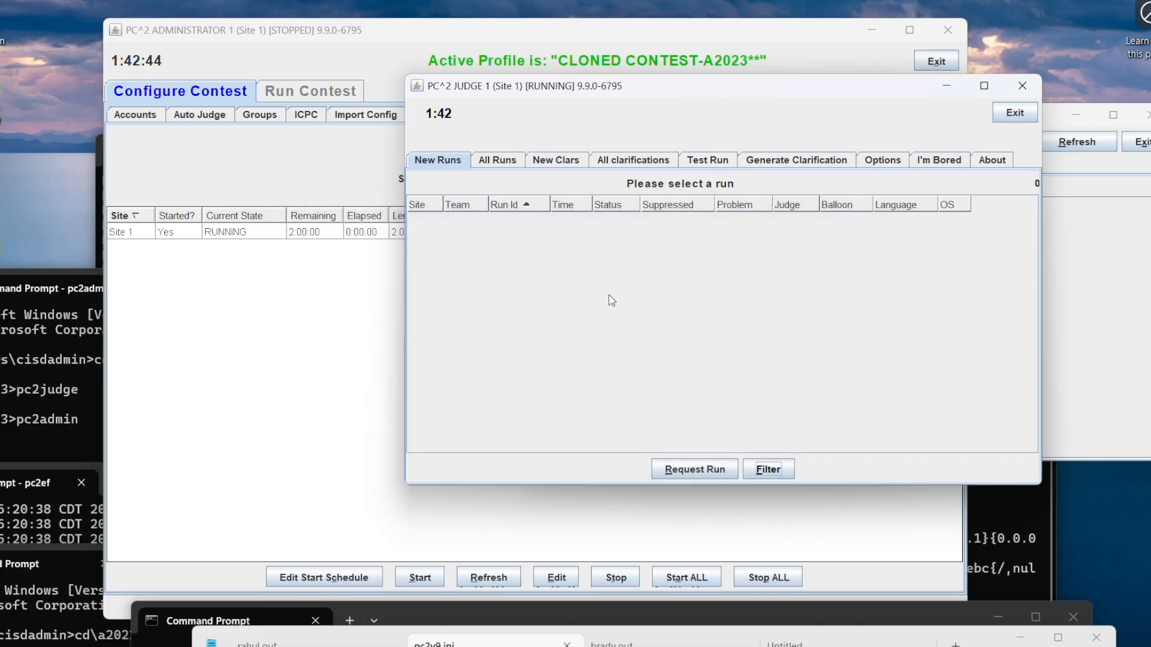
left_click(494, 168)
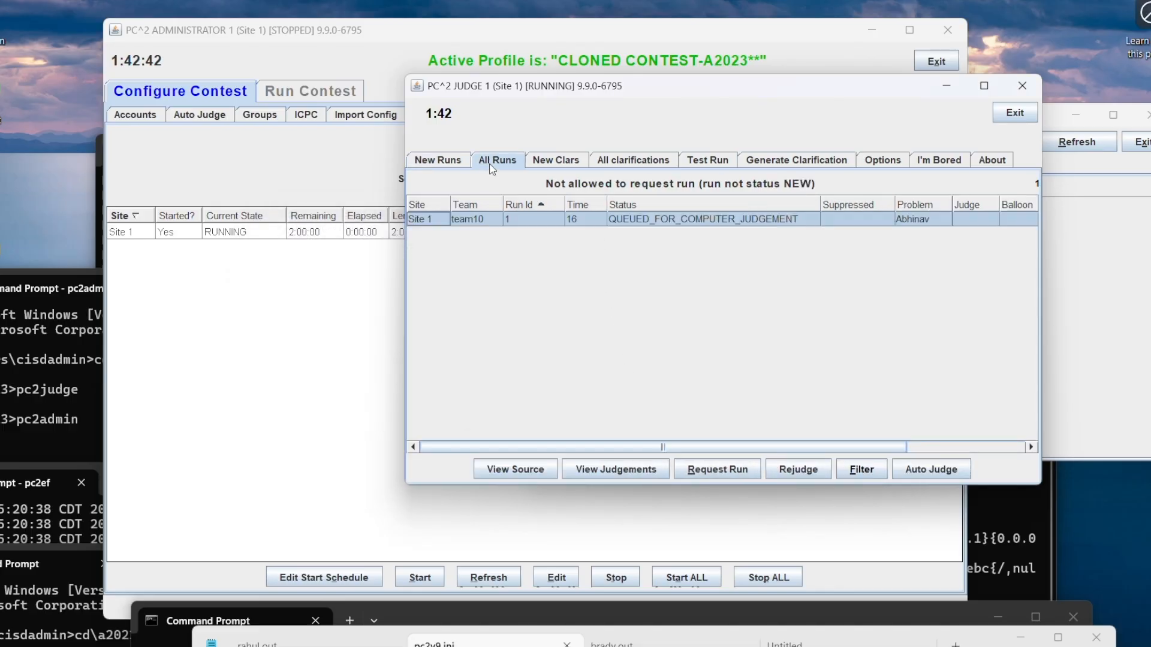
left_click(442, 162)
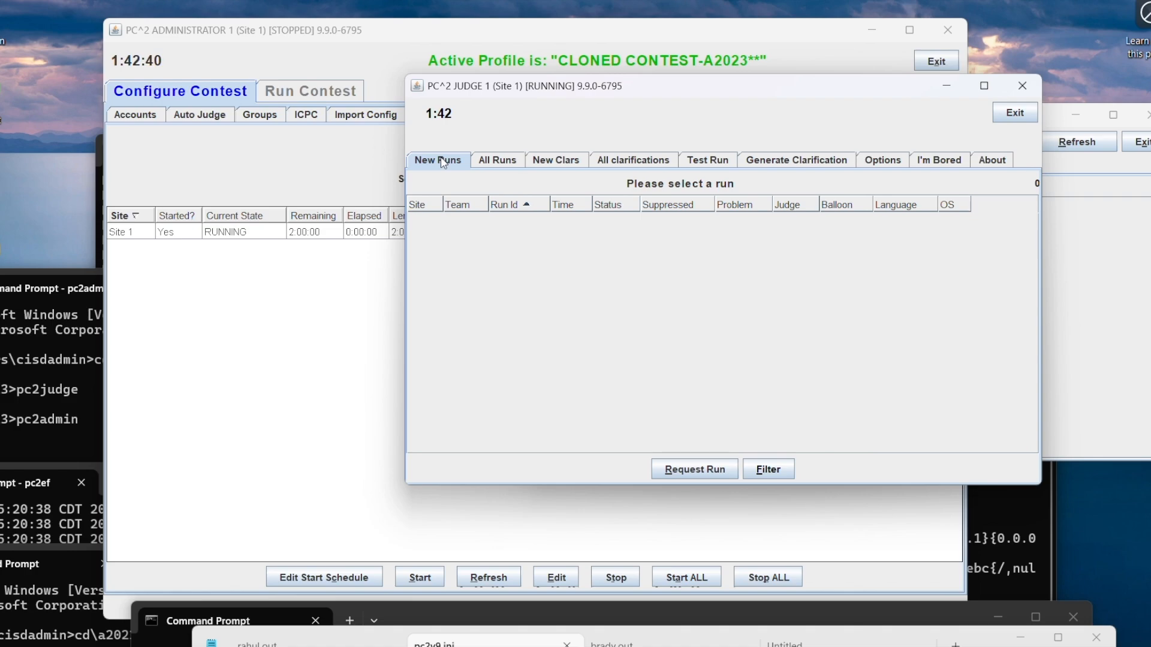
left_click(488, 164)
Step: Refresh the Site 1 contest times in the administrator and return to the judge window
left_click(391, 35)
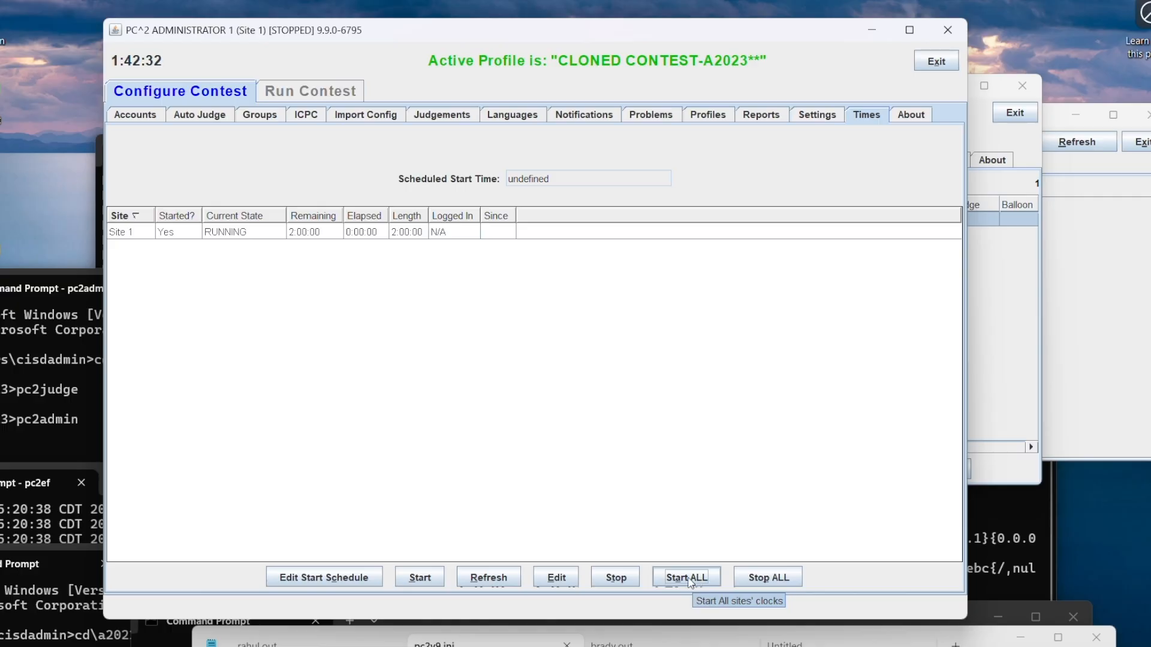
left_click(501, 576)
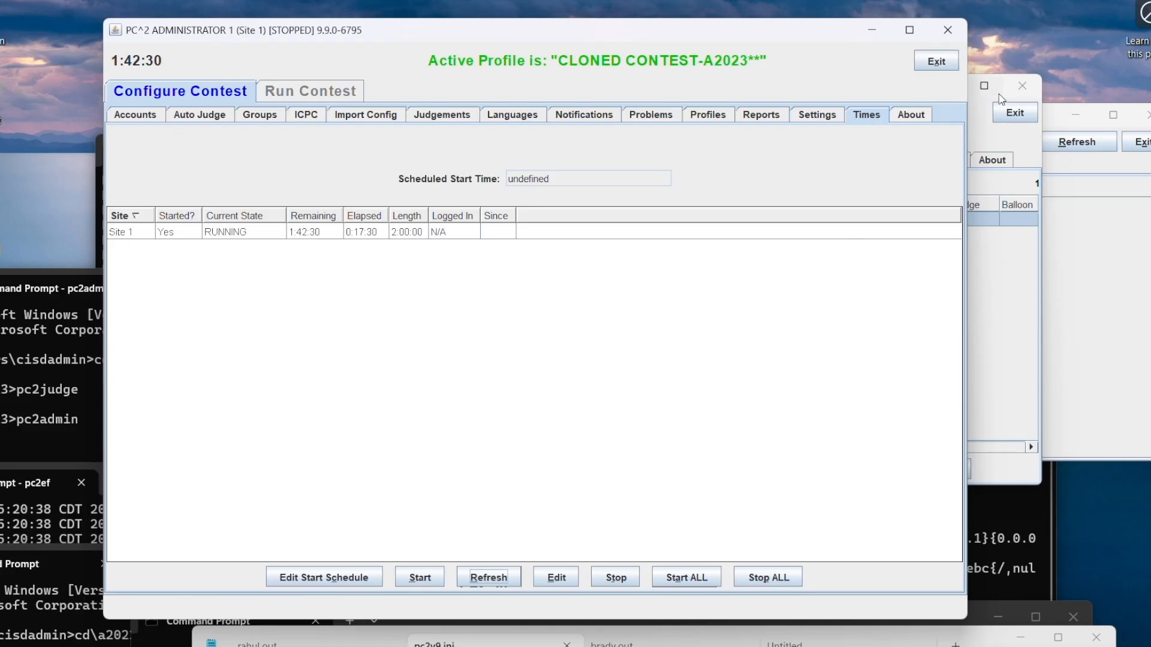
left_click(984, 99)
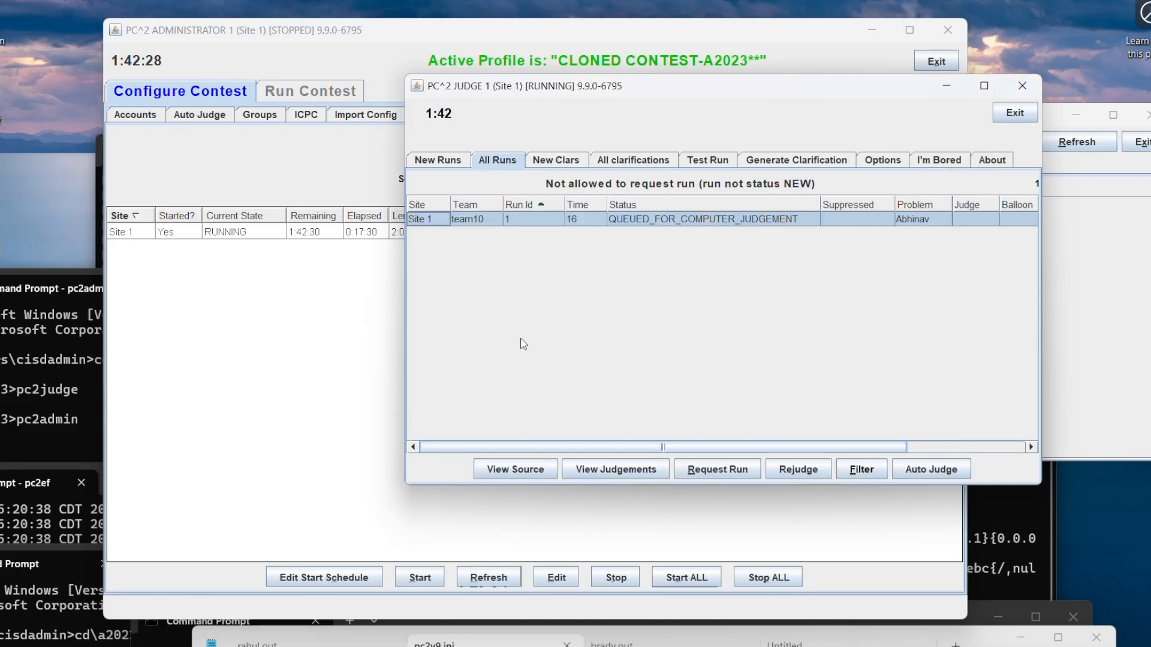
Step: Look for team10's submission among the new and all runs, and try to request a new run for judging
left_click(461, 159)
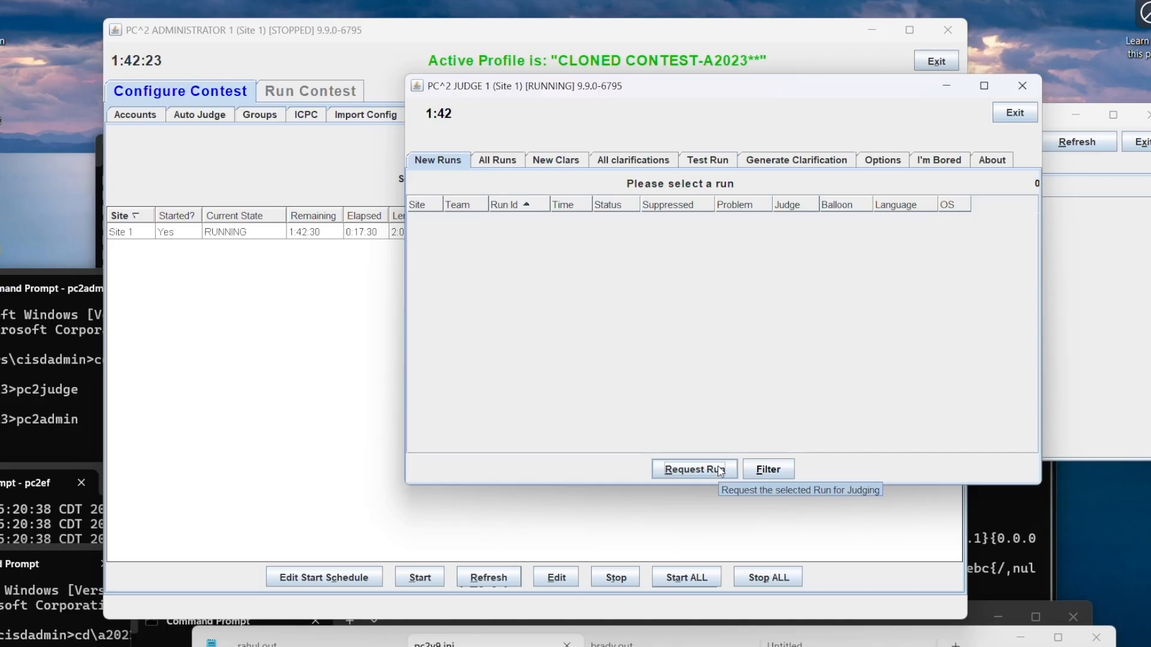
left_click(492, 165)
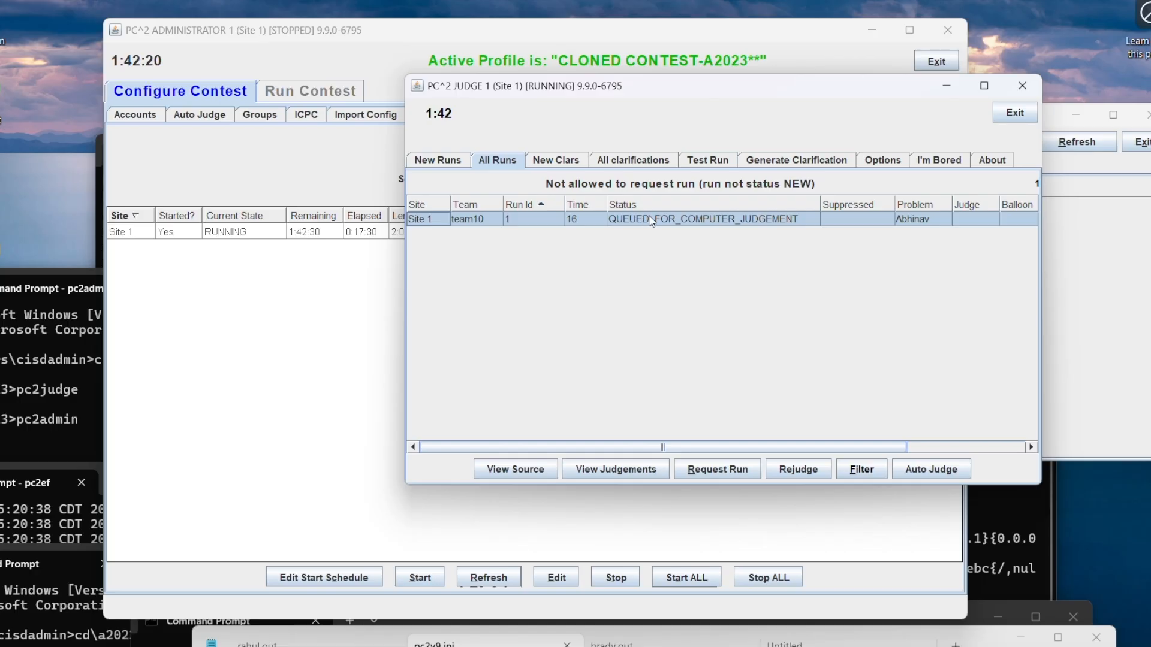
left_click(677, 216)
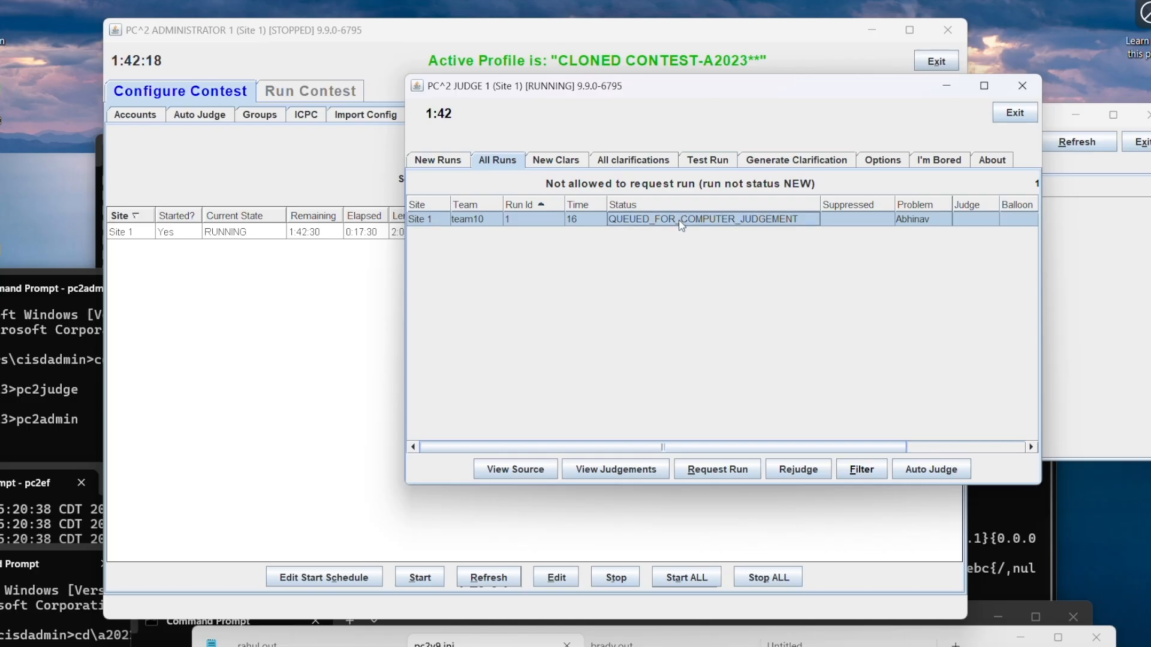
left_click(432, 169)
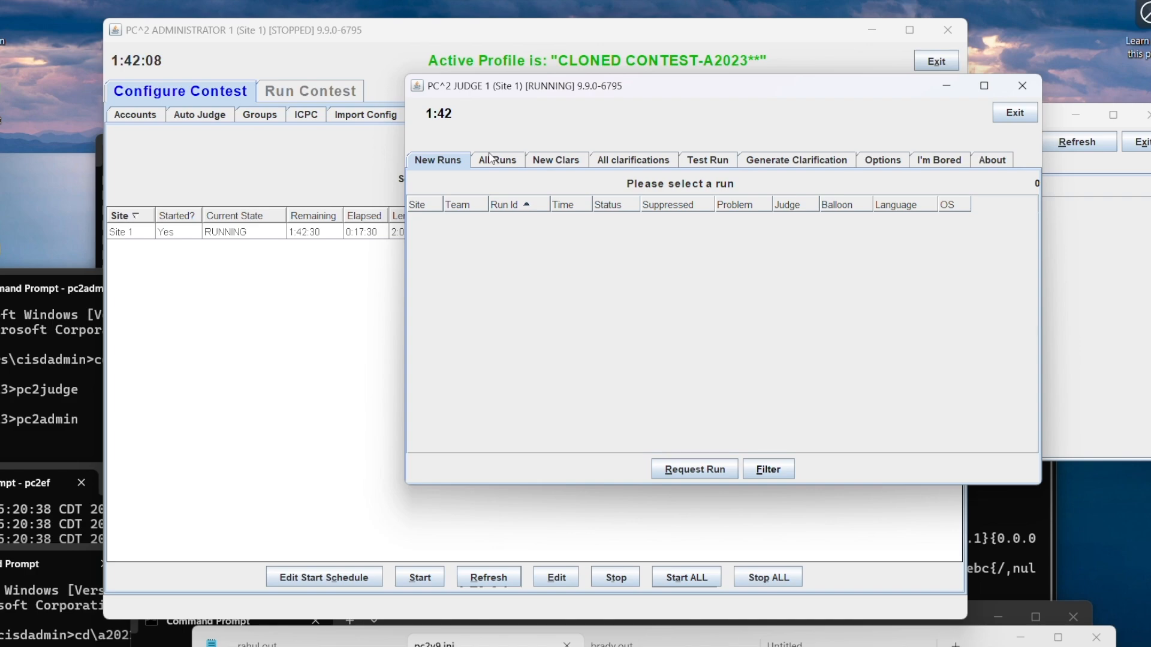
left_click(697, 470)
Step: View the judgements recorded for team10's run 1 and close the judgement list
left_click(488, 160)
left_click(474, 219)
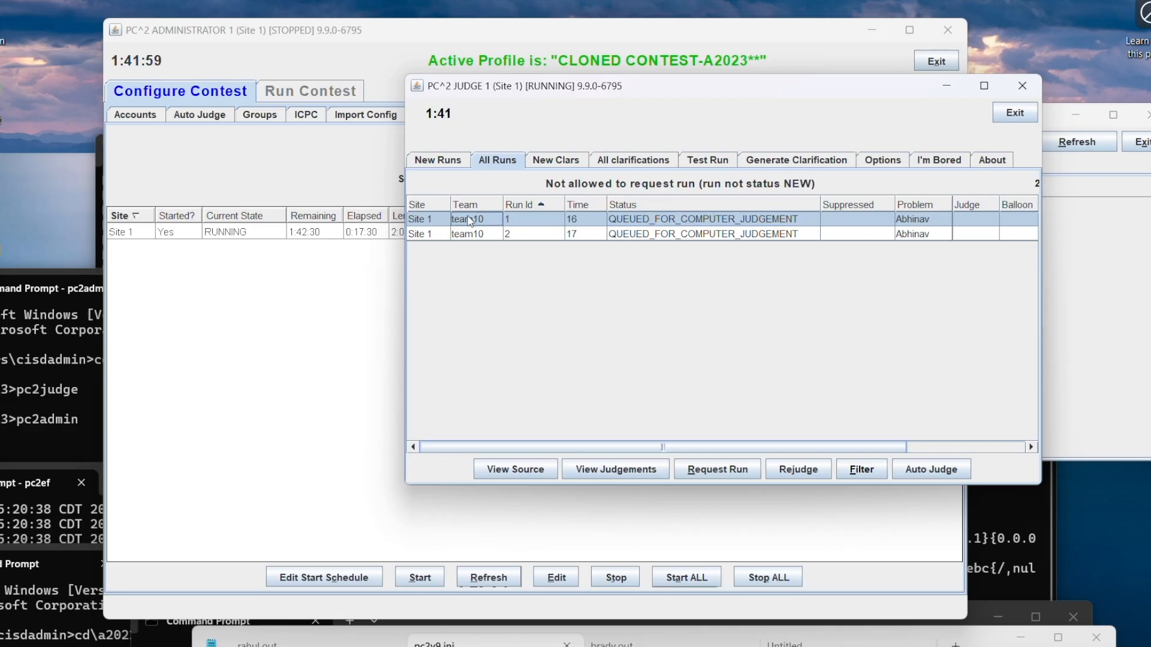
left_click(598, 471)
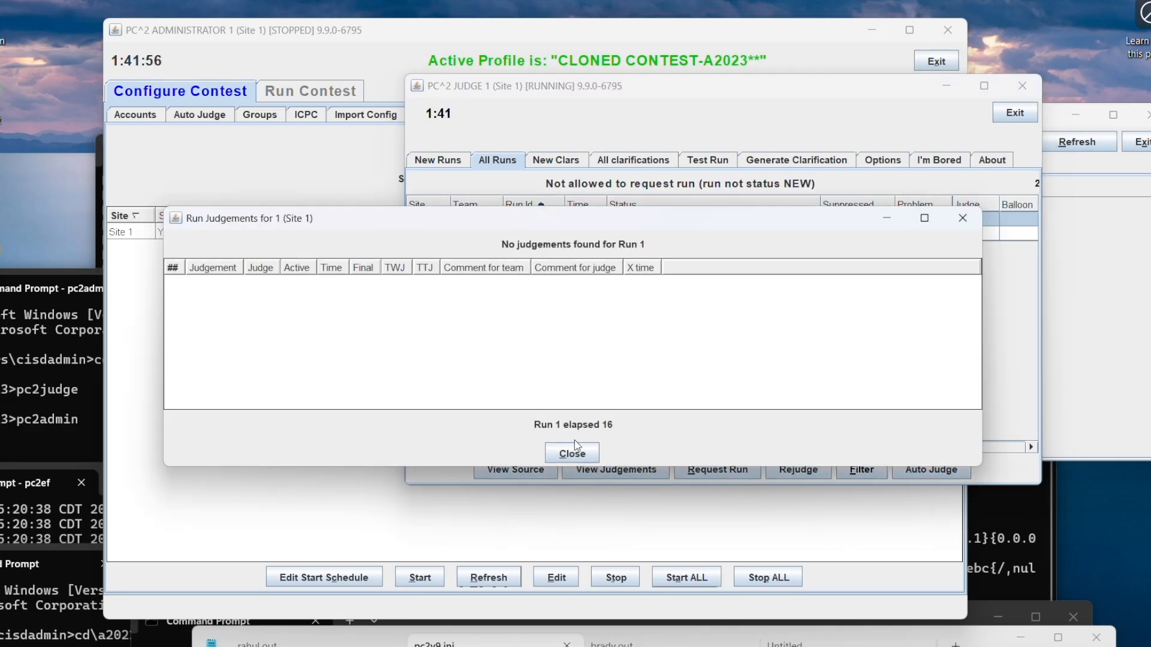
left_click(574, 449)
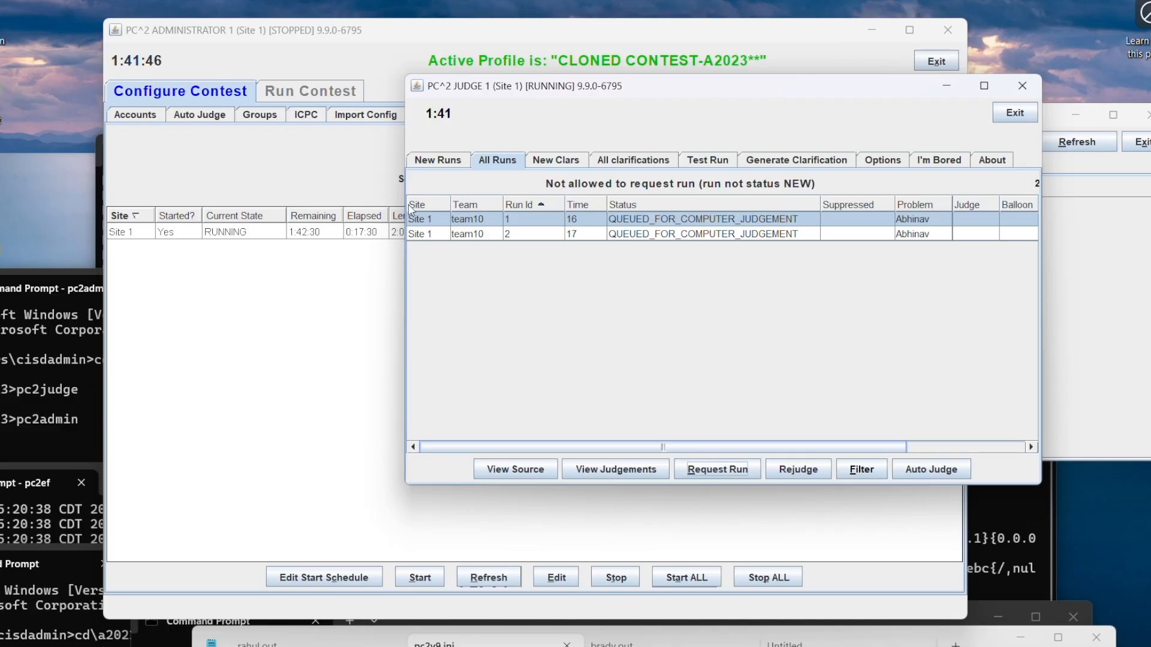
Step: Reselect team10's run 1 and try requesting it for judging again
left_click(434, 238)
left_click(427, 223)
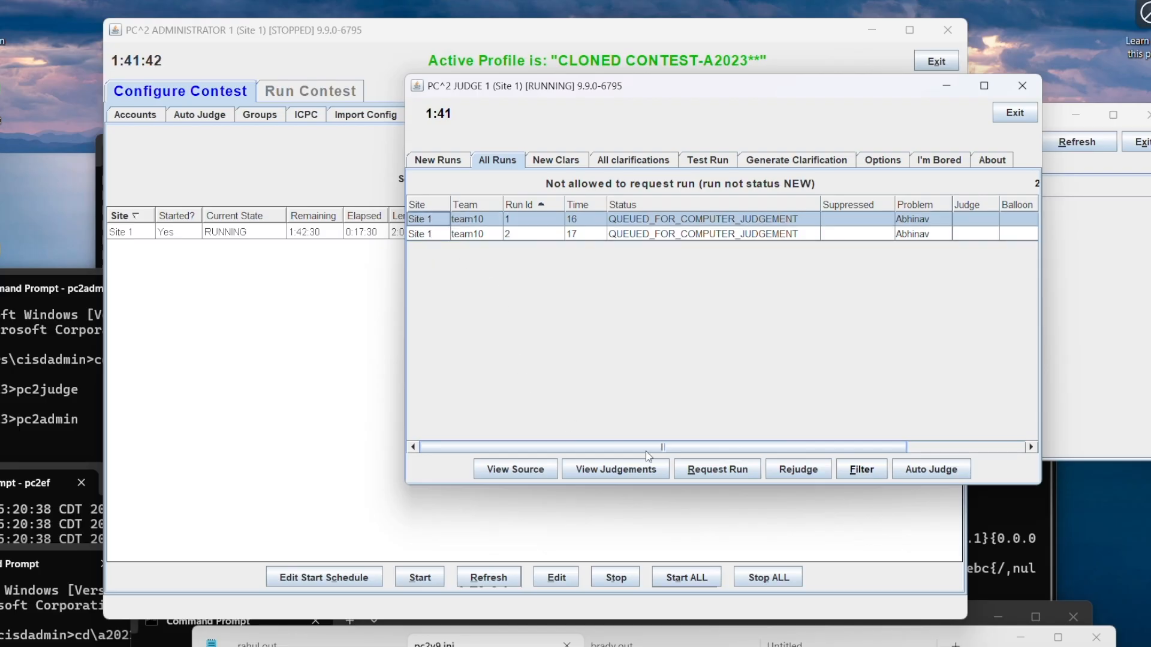
left_click(699, 475)
Step: Exit the judge client
left_click(1000, 116)
left_click(675, 307)
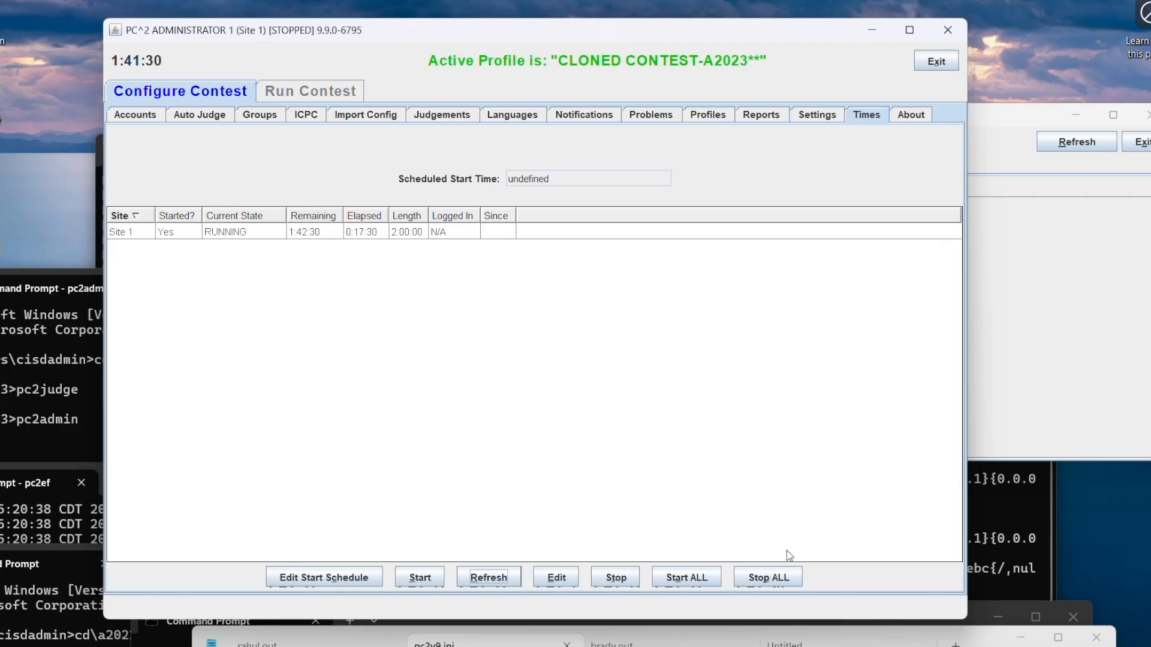
Step: Bring up a Command Prompt window and change its directory to \a2023
left_click(982, 611)
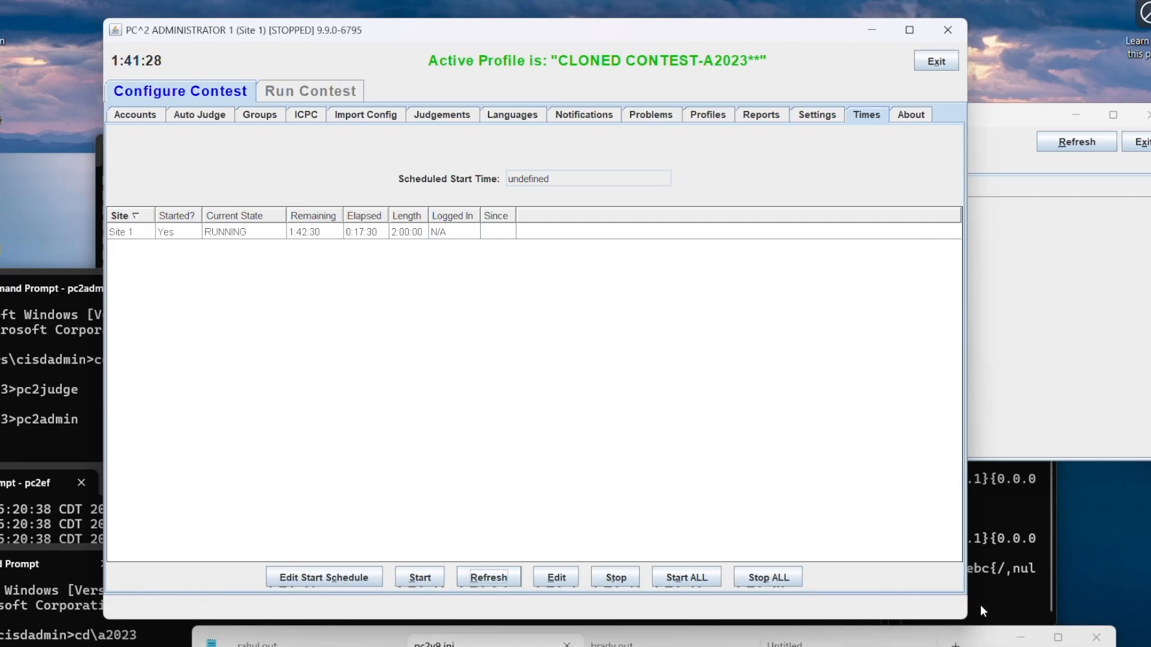
left_click(515, 646)
type("c")
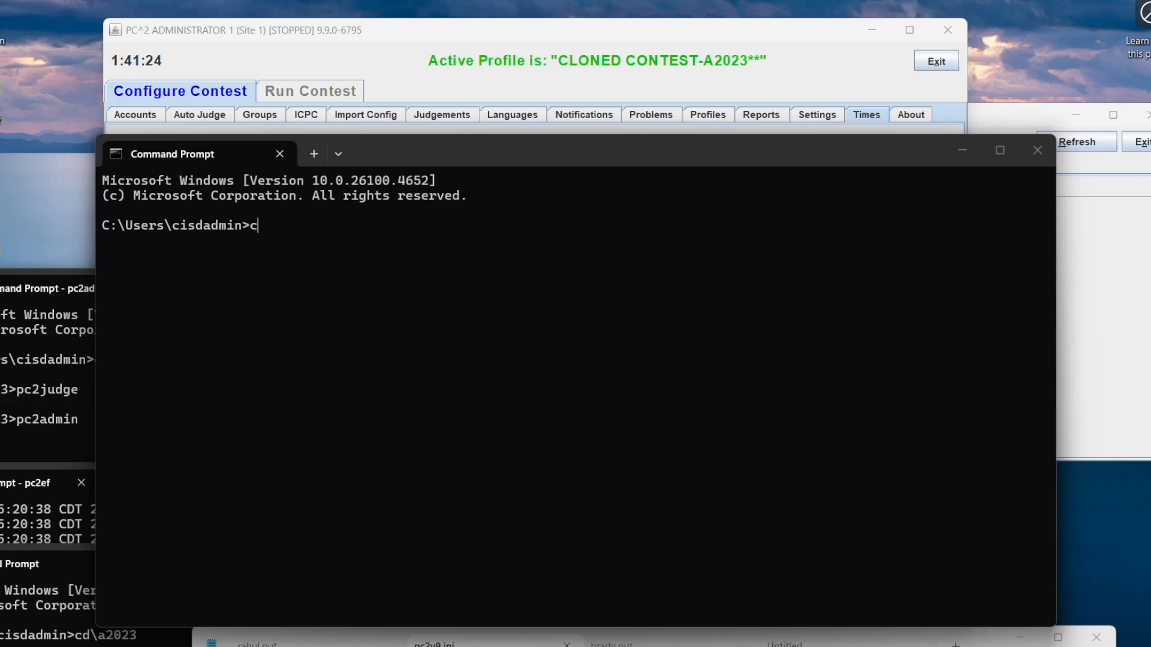
type("d\\a2023")
key("Return")
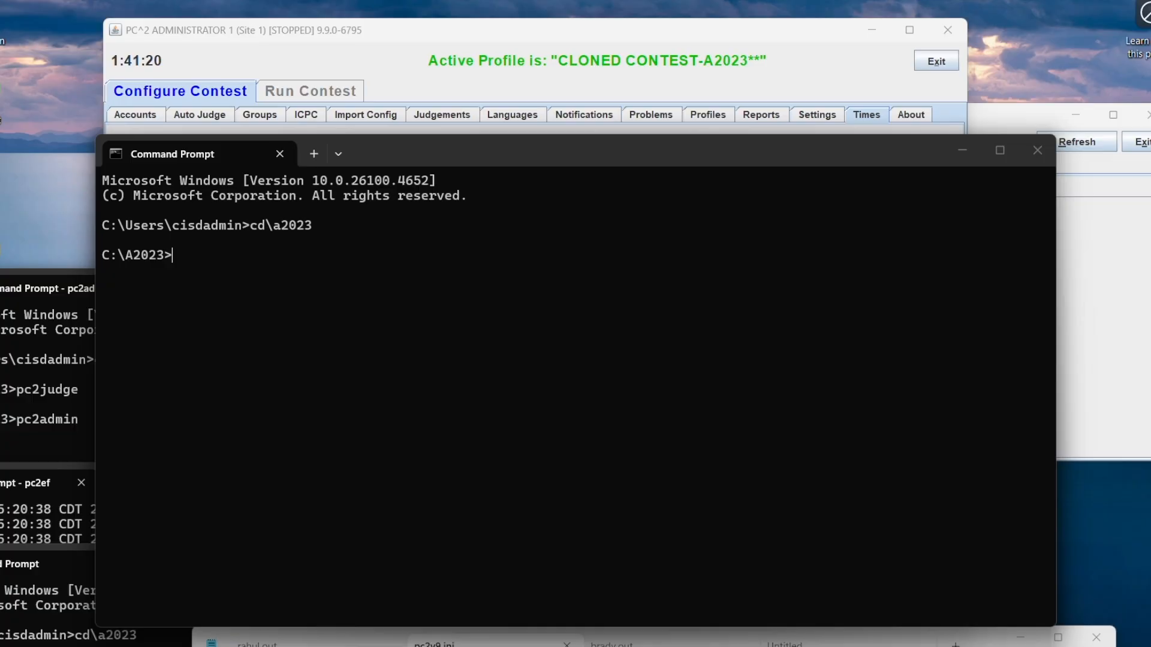
Step: Launch the judge client with pc2judge, log in as judge1 with the account password, and dismiss the autojudging notice
type("pc2judge")
key("Return")
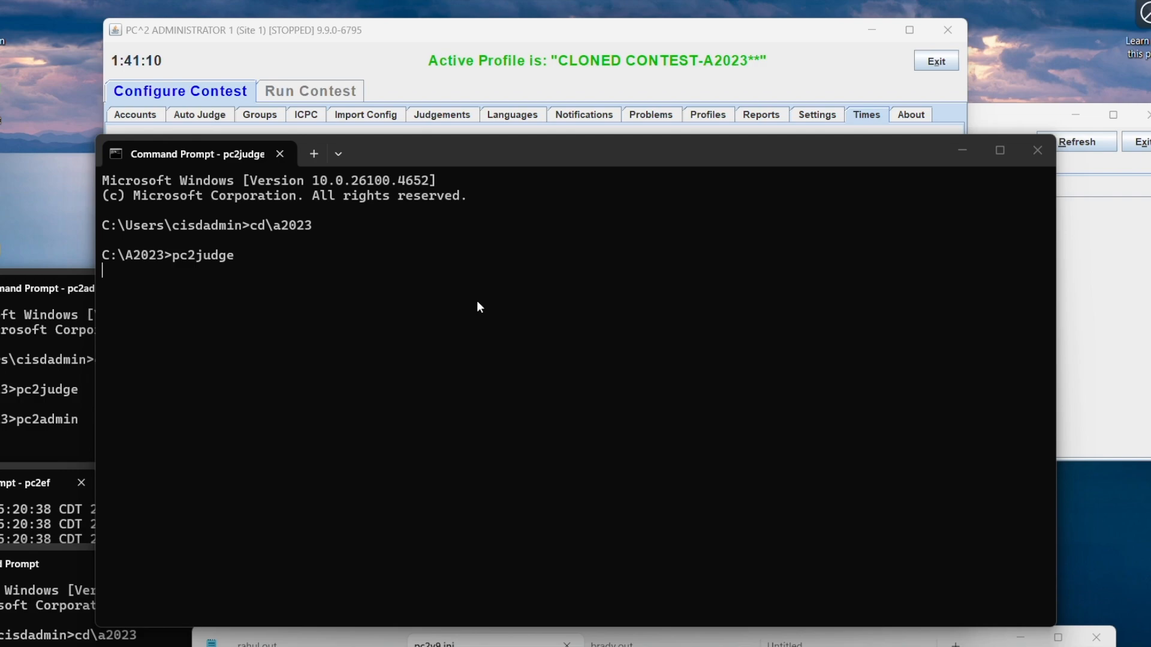
type("jduge")
key("BackSpace")
key("BackSpace")
key("BackSpace")
key("BackSpace")
key("BackSpace")
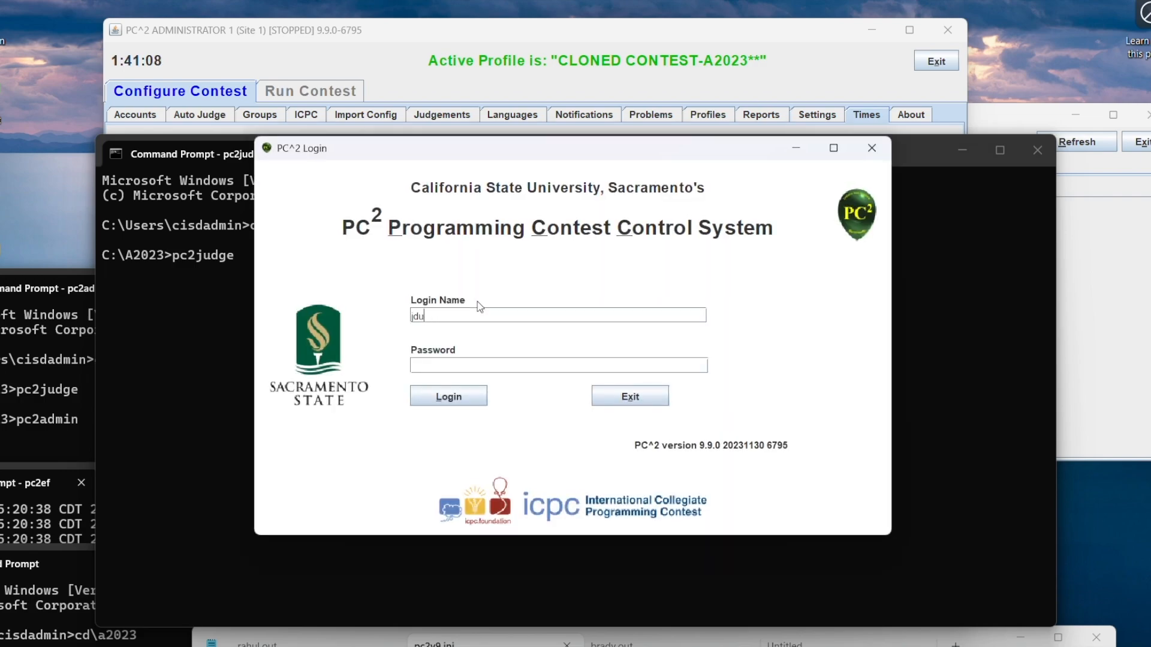
type("judge1")
key("Tab")
type("judge1")
key("Return")
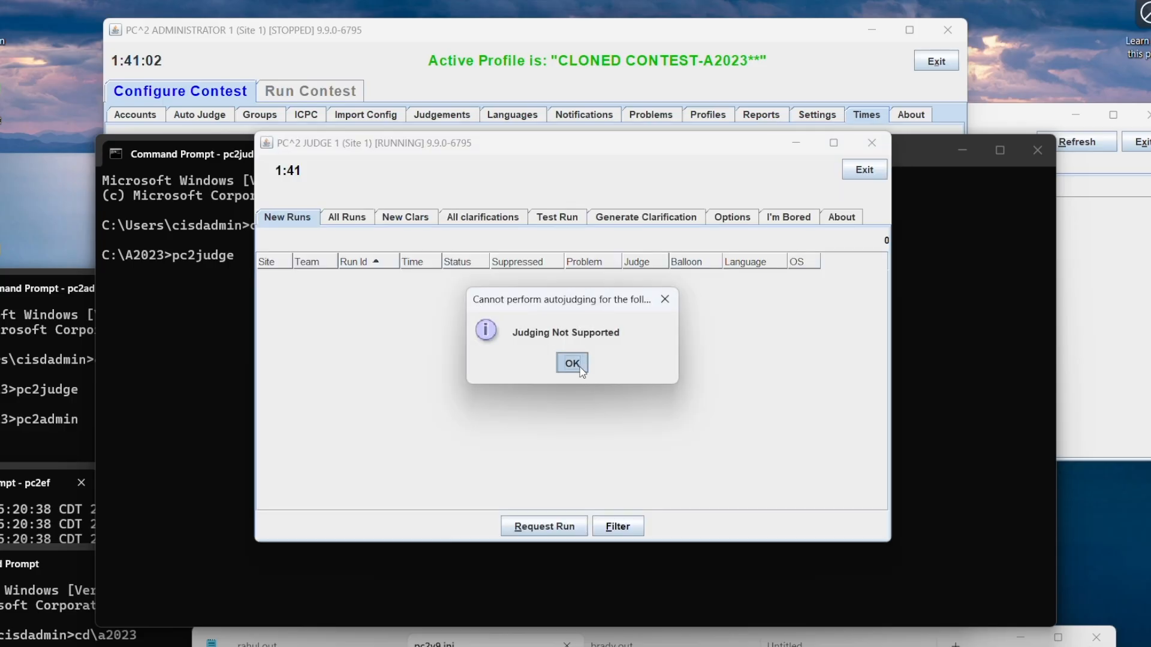
left_click(579, 365)
Step: List all runs in the judge client and select team10's run 2 and run 1 to check their statuses
left_click(363, 221)
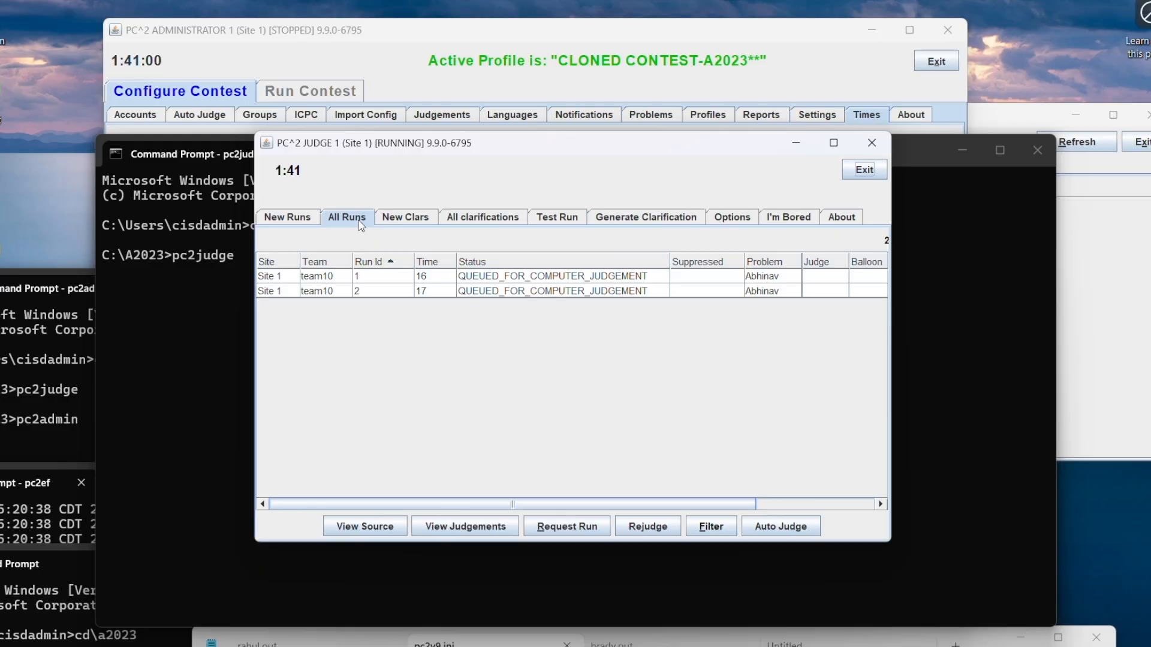
left_click(519, 293)
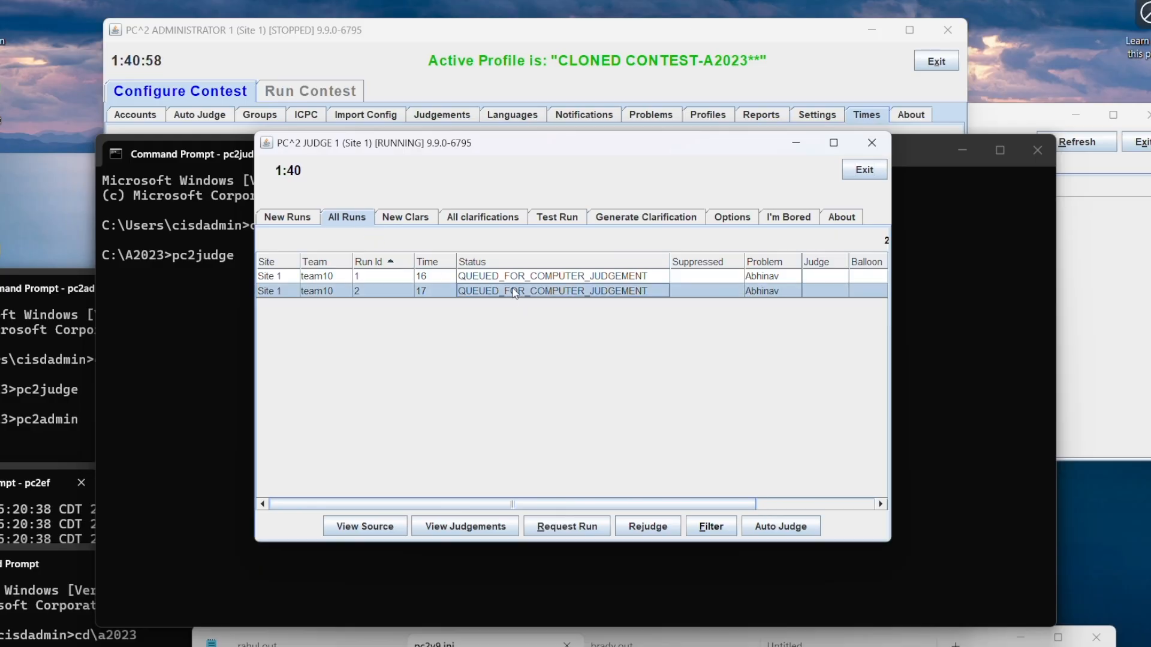
left_click(510, 280)
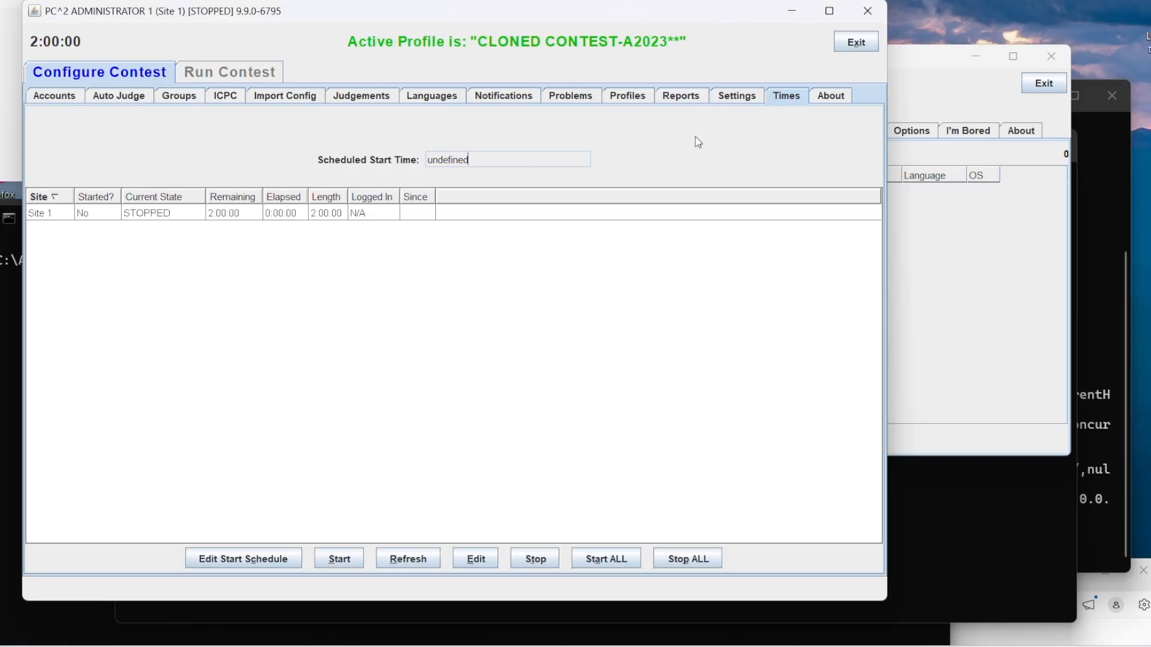
Step: Start the contest clock for all sites, bring the judge client forward, and move its Auto Judge Status window fully into view
left_click(625, 558)
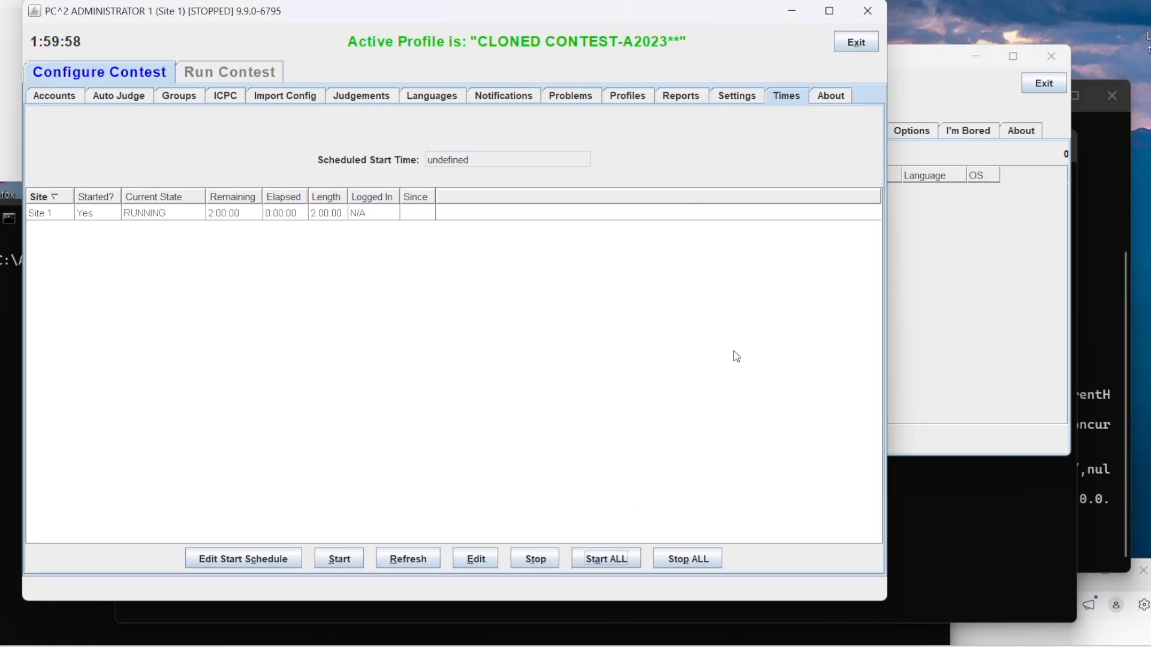
left_click(901, 60)
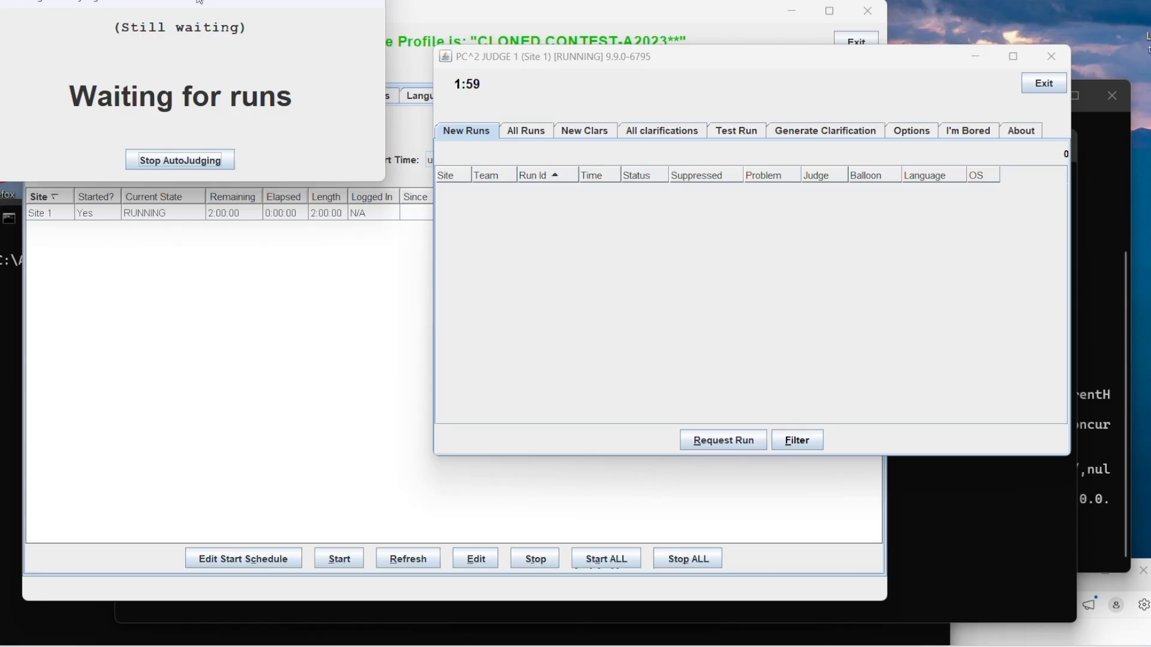
left_click_drag(198, 1, 246, 48)
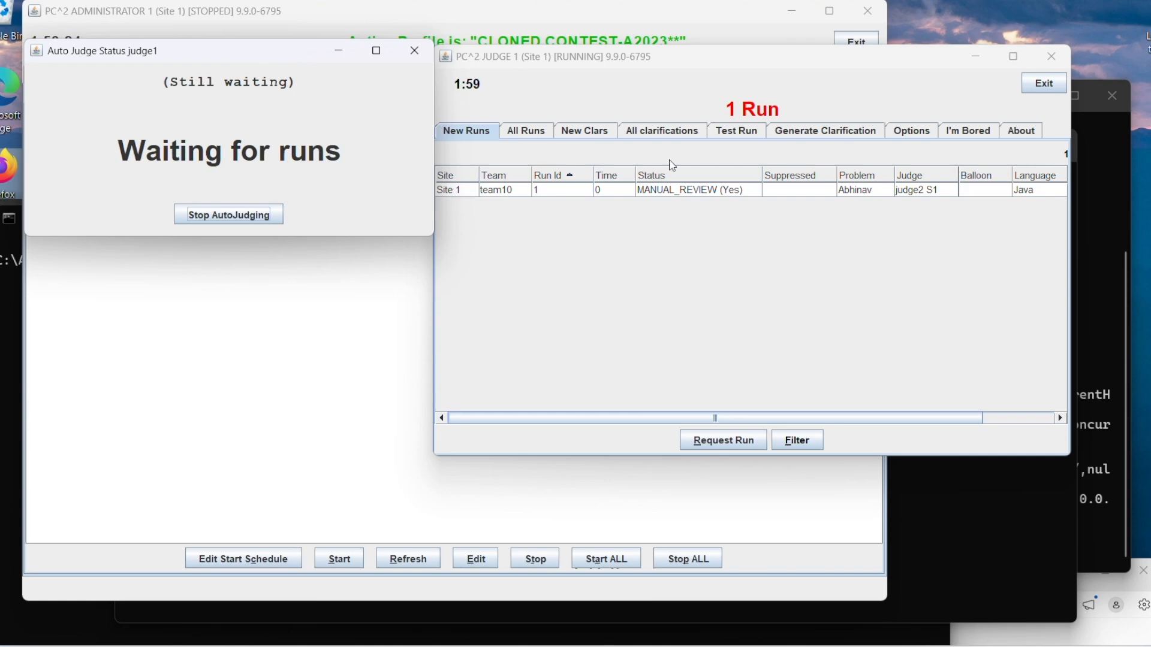
Step: Request team10's new run 1 for the Abhinav problem and execute it
left_click(671, 194)
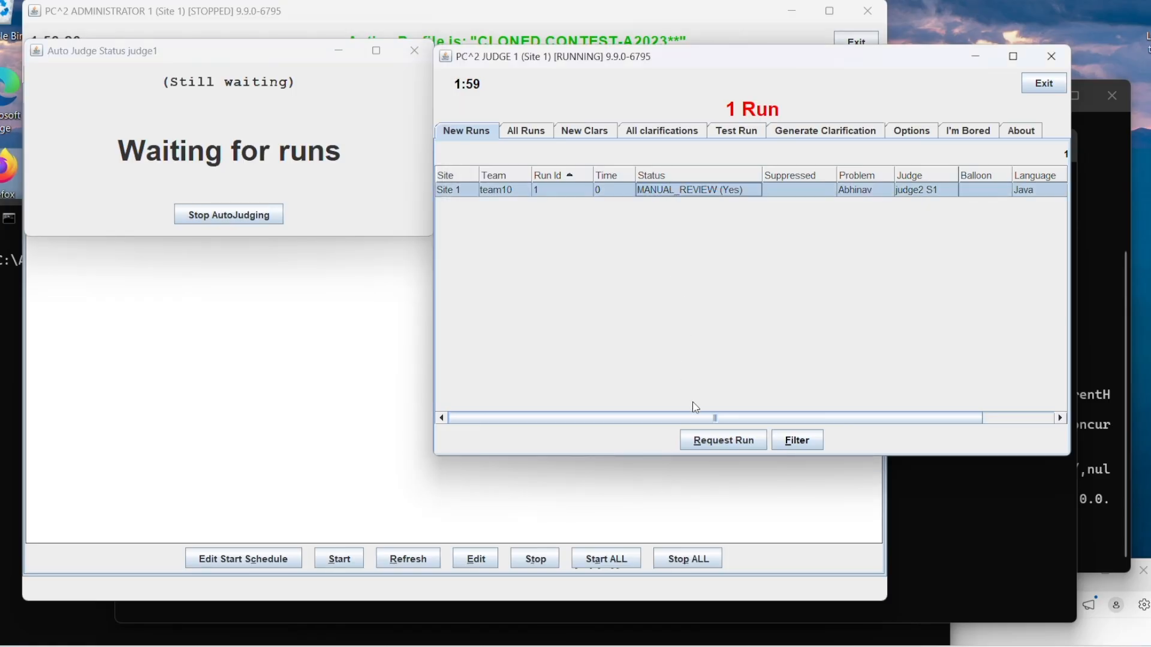
left_click(713, 440)
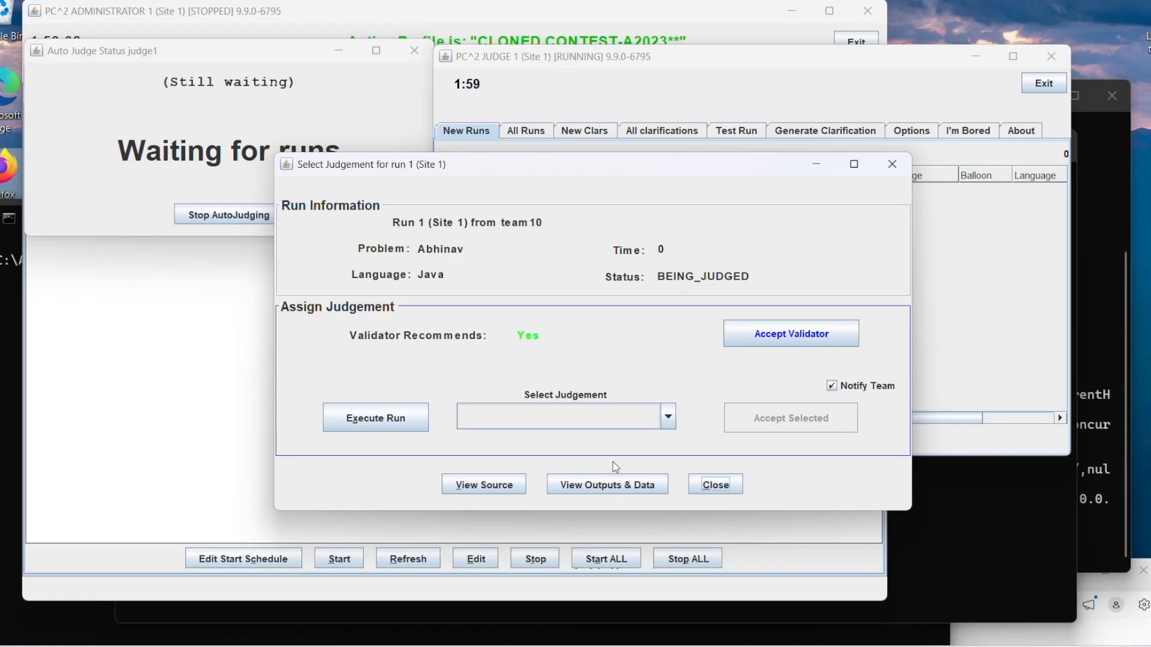
left_click(409, 421)
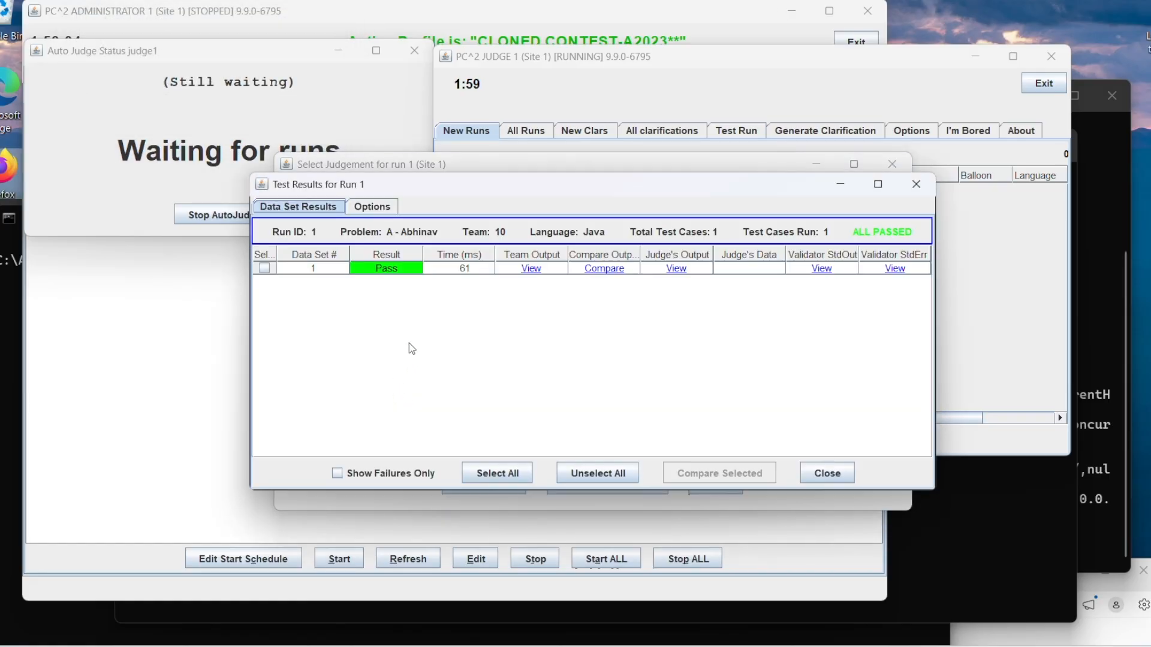
Step: Compare the team's and judge's outputs for run 1 with scrolling locked, accepting the scroll lock warning
left_click(608, 273)
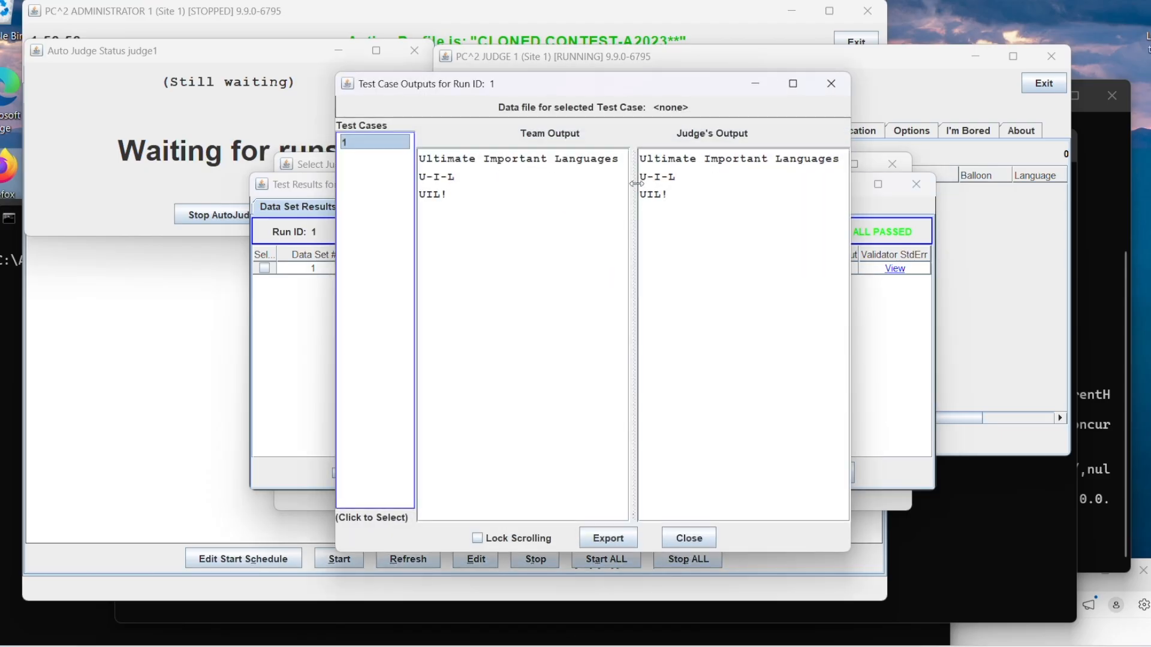
left_click(503, 540)
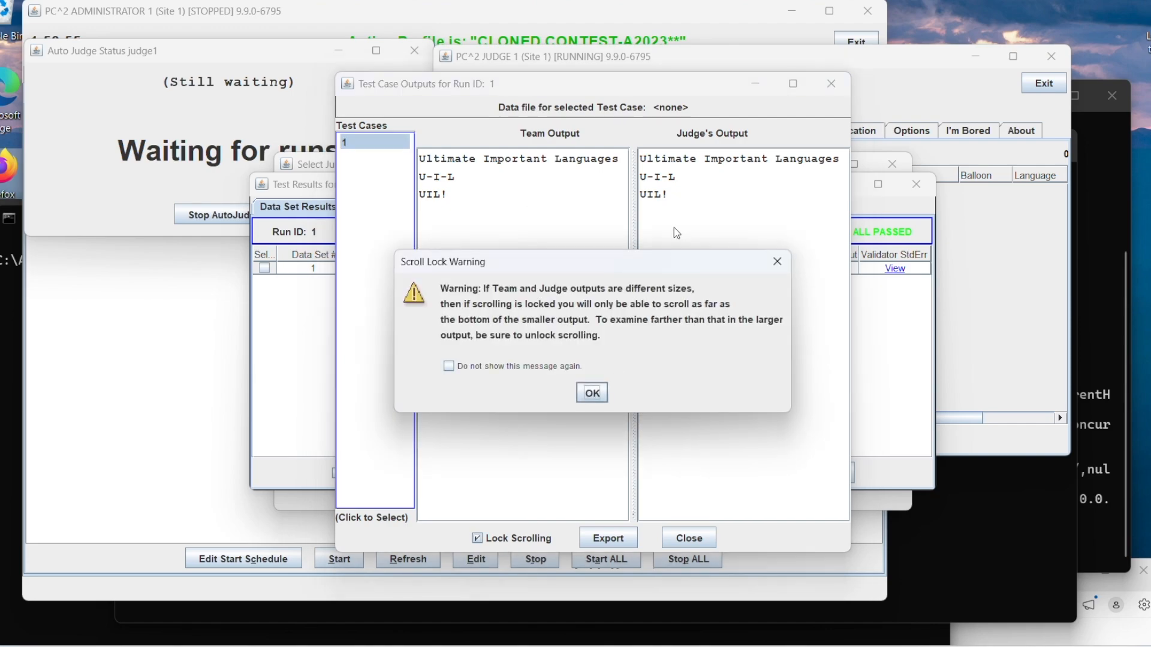
left_click(598, 394)
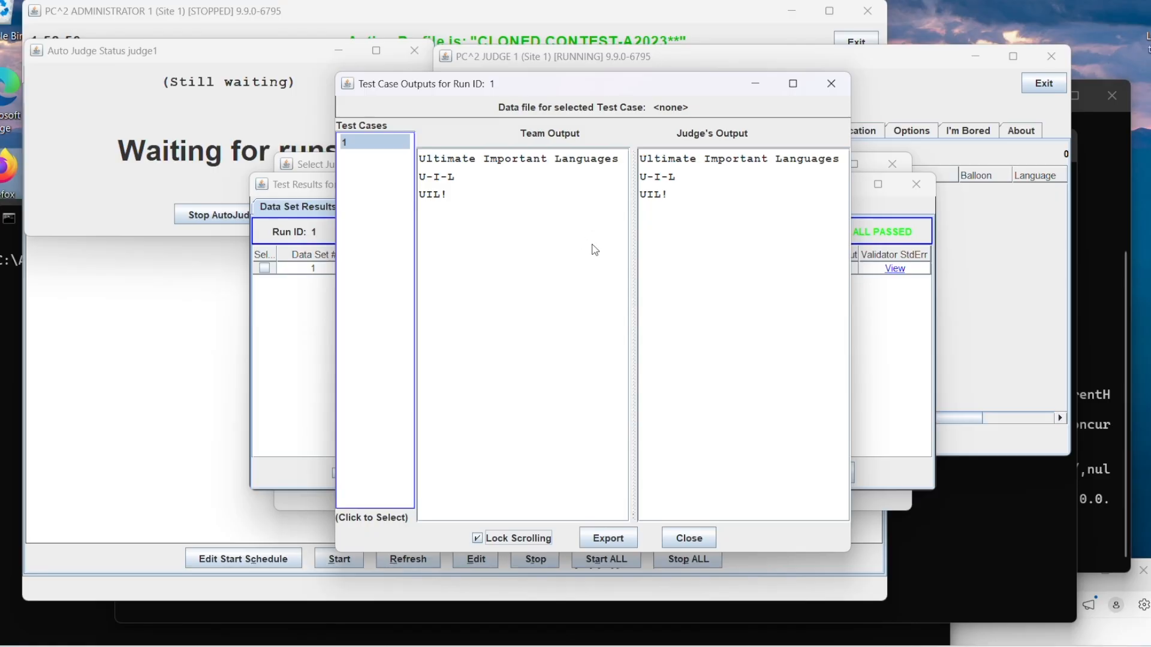
Step: Close the output comparison and test results for run 1, and accept the validator's recommended judgement
left_click(679, 534)
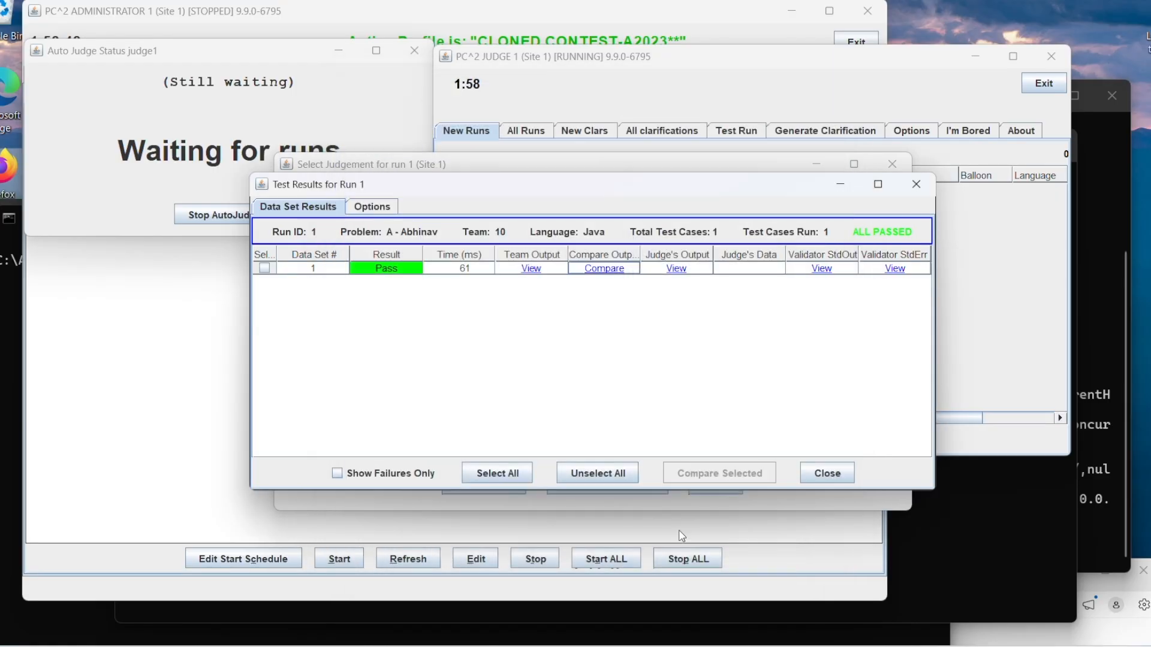
left_click(827, 474)
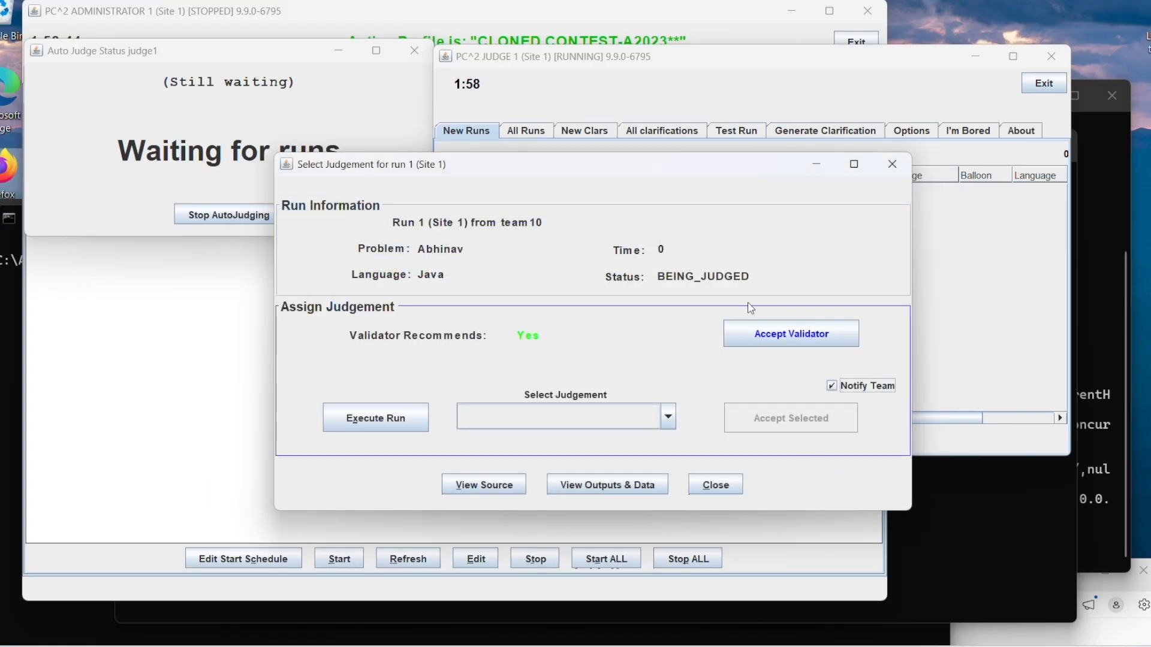
left_click(750, 335)
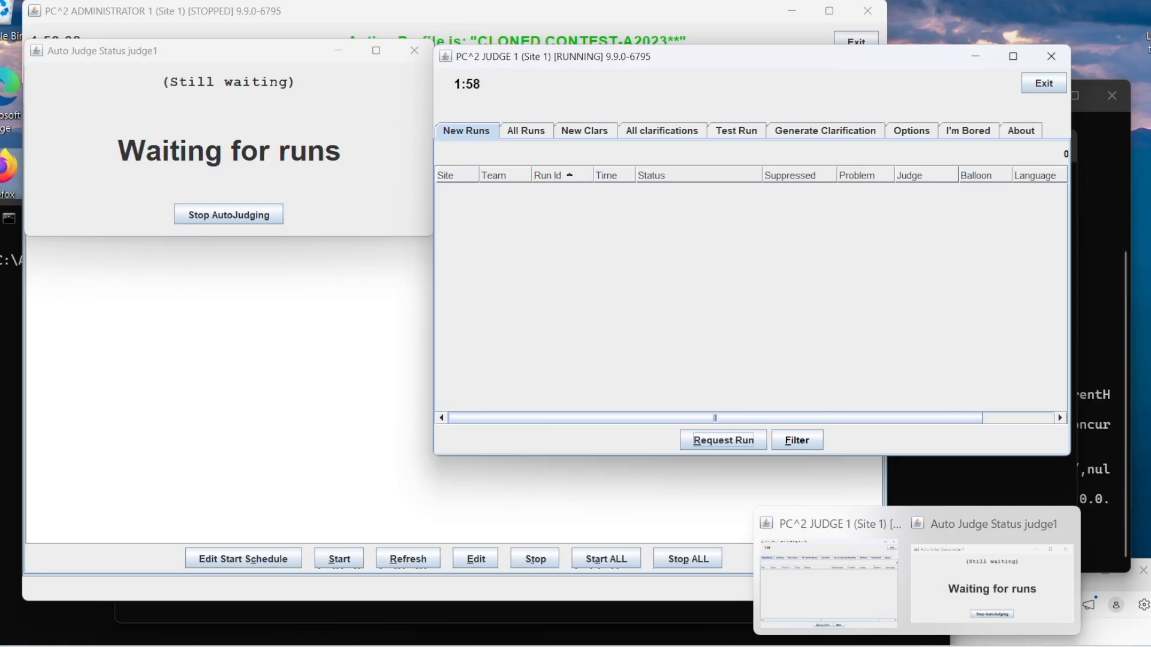
Step: Open a new Command Prompt window, change its directory to \a2023, and launch the scoreboard client with pc2board
left_click(678, 646)
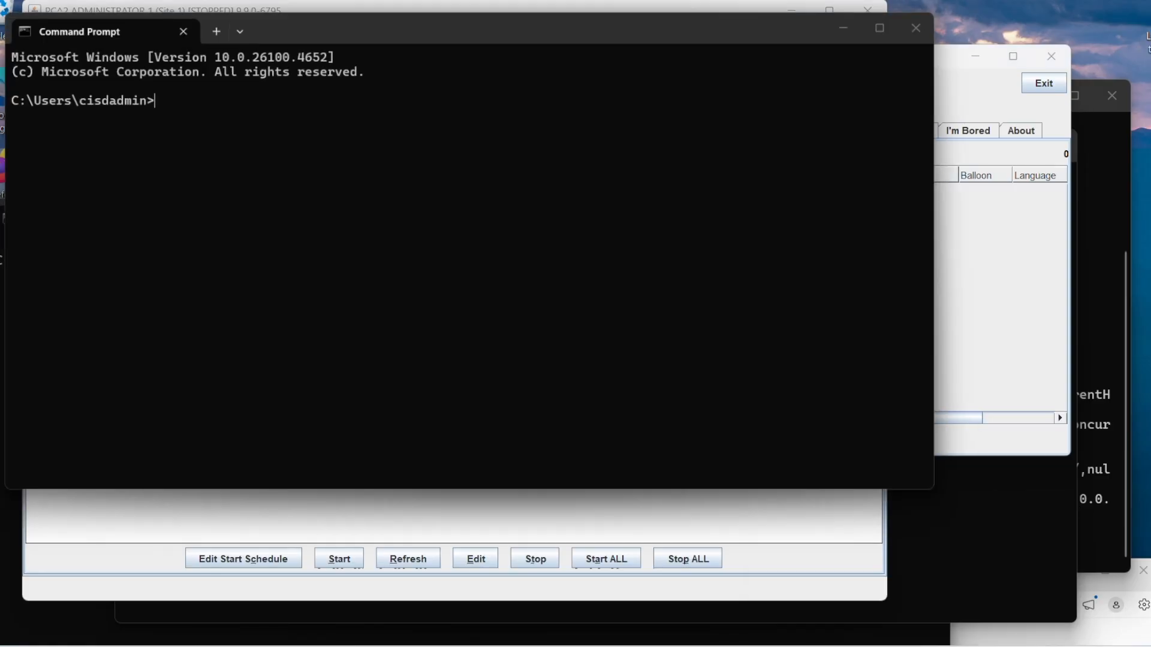
type("cd\\")
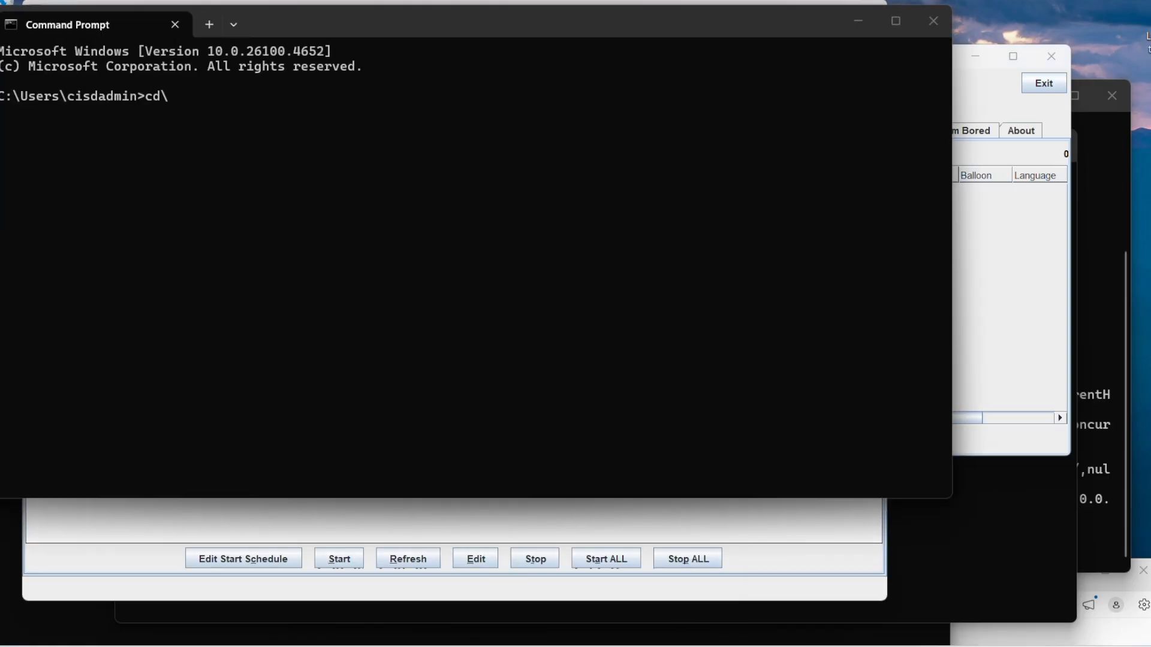
type("a2023")
key("Return")
type("pc2board")
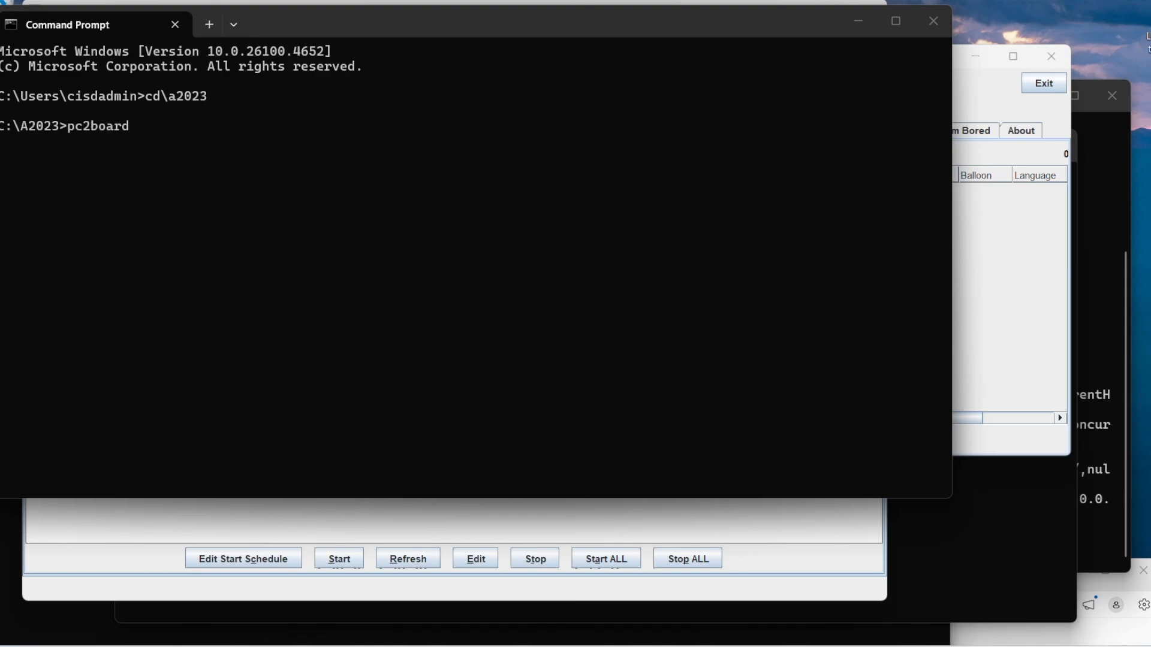
key("Return")
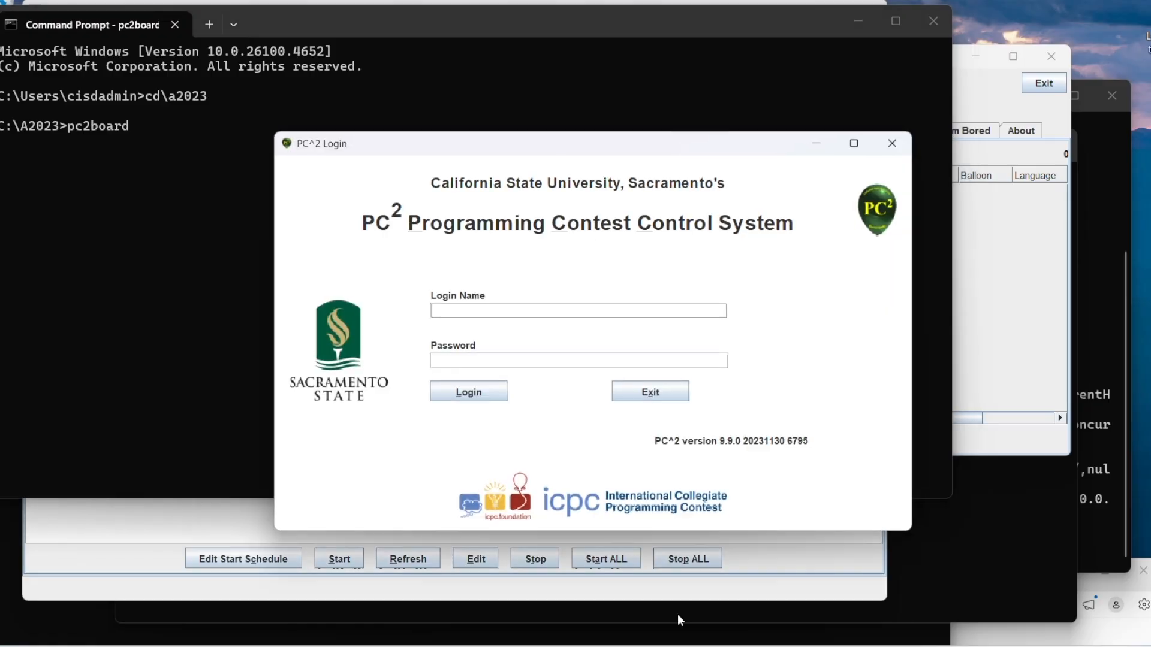
Step: Log in to the scoreboard client as scoreboard1 with the account password and move its window aside
type("scoreboard1")
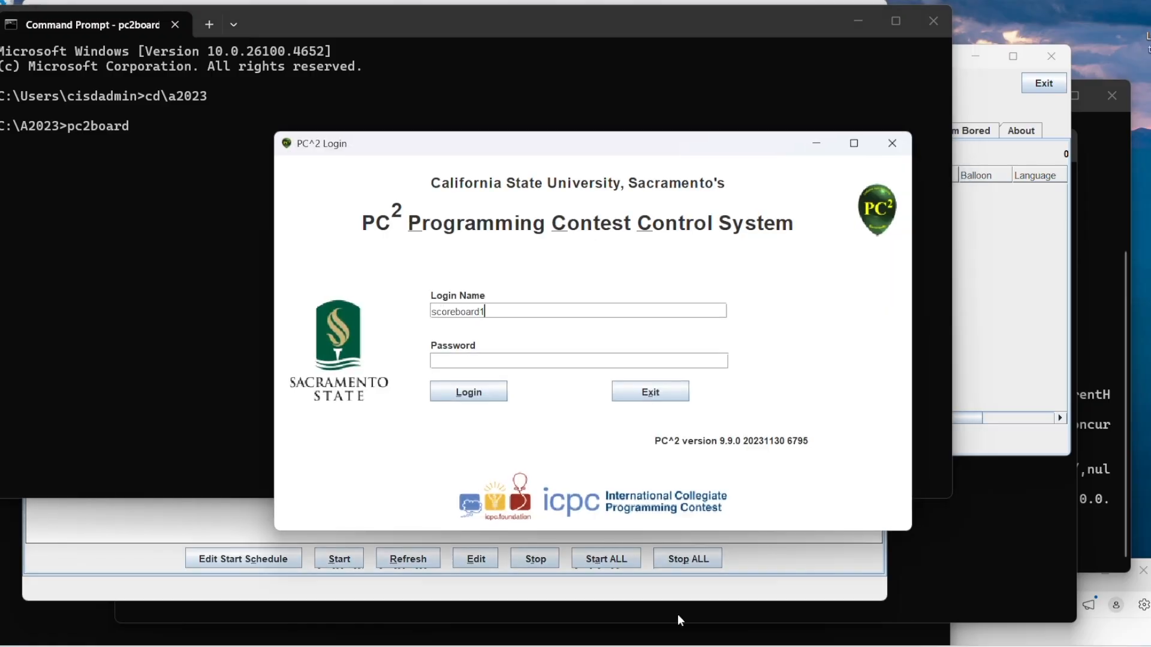
type("•••")
key("BackSpace")
key("BackSpace")
key("BackSpace")
type("••••••••••••")
key("Return")
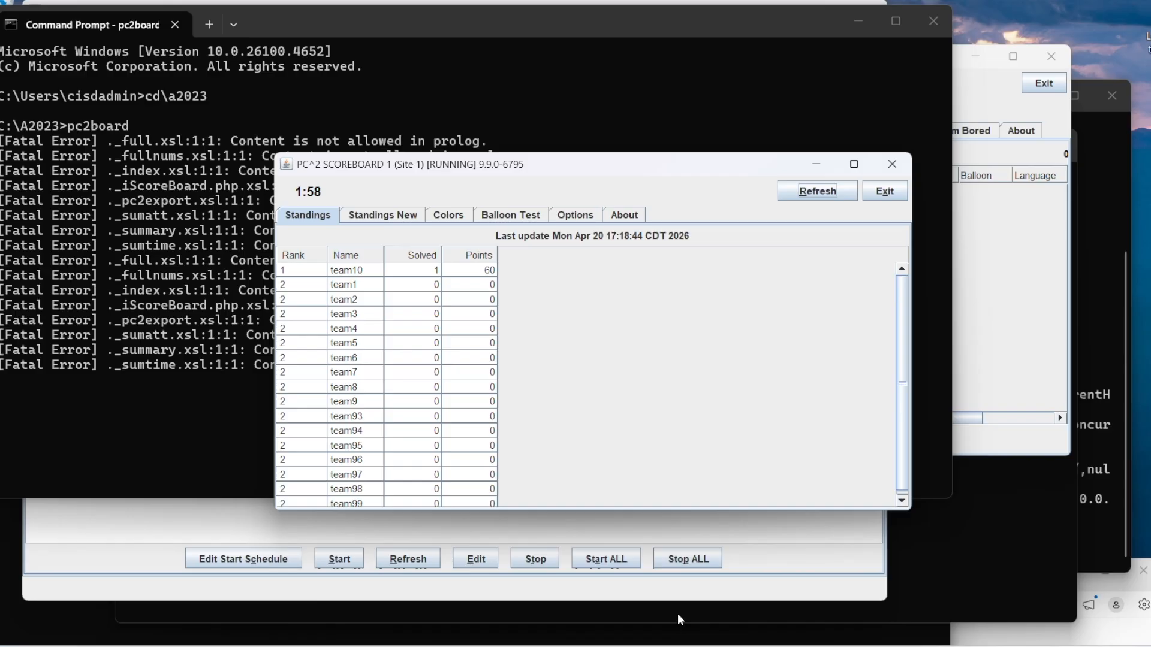
left_click_drag(587, 165, 832, 56)
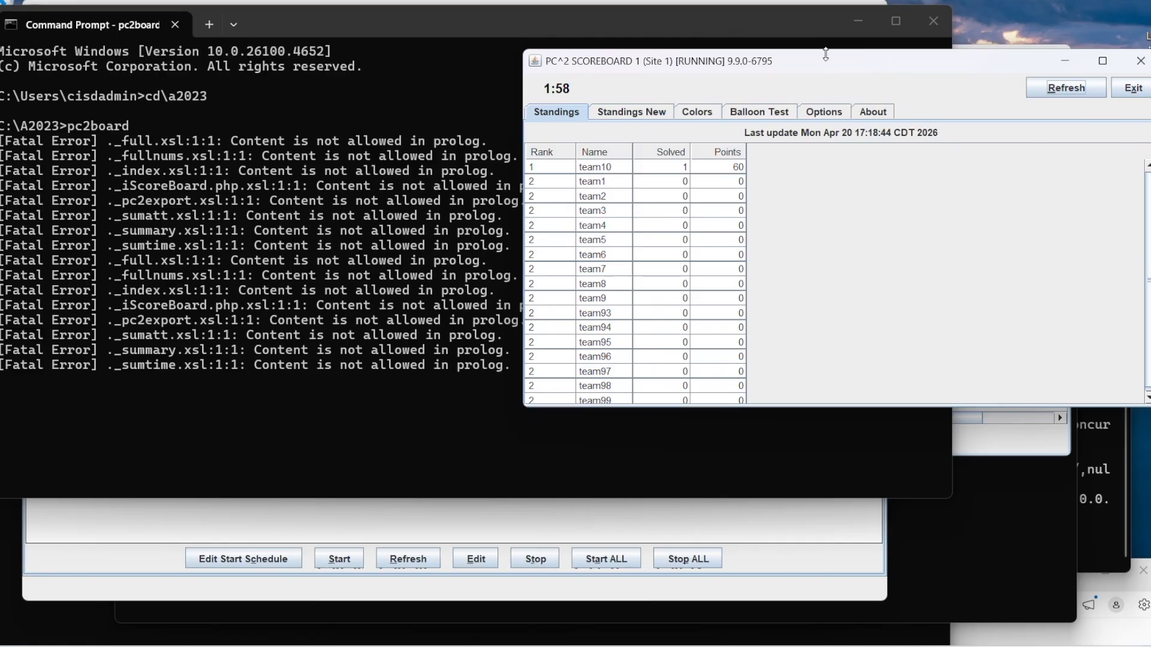
left_click_drag(784, 65, 741, 63)
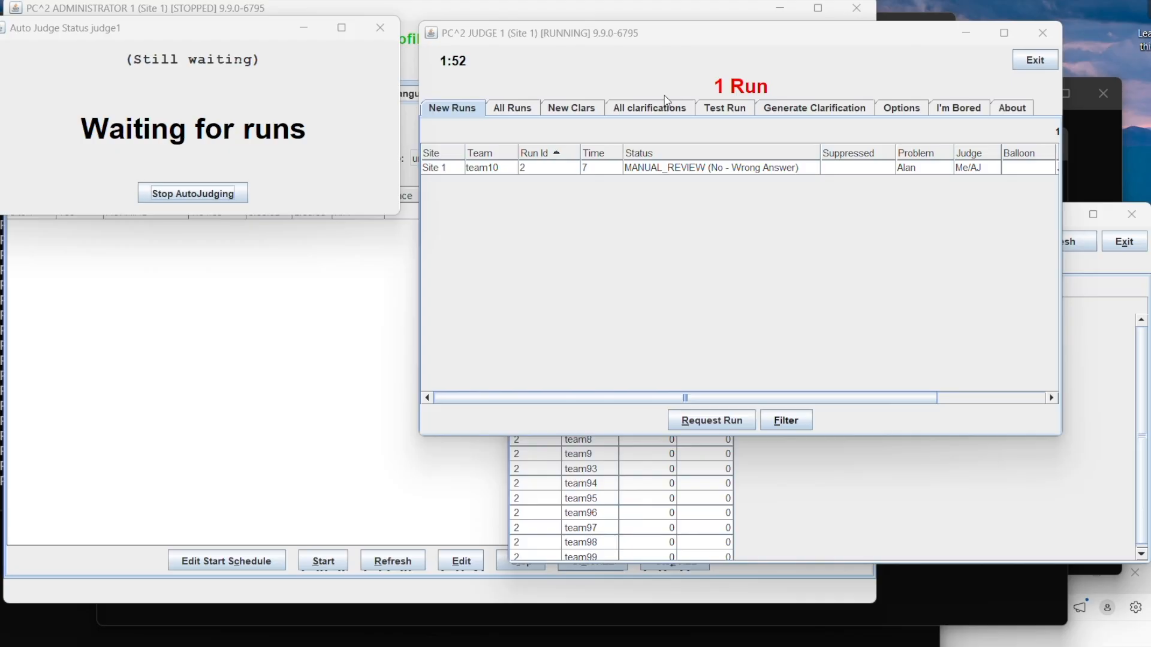
Step: Request team10's run 2 for the Alan problem and execute it
left_click(708, 174)
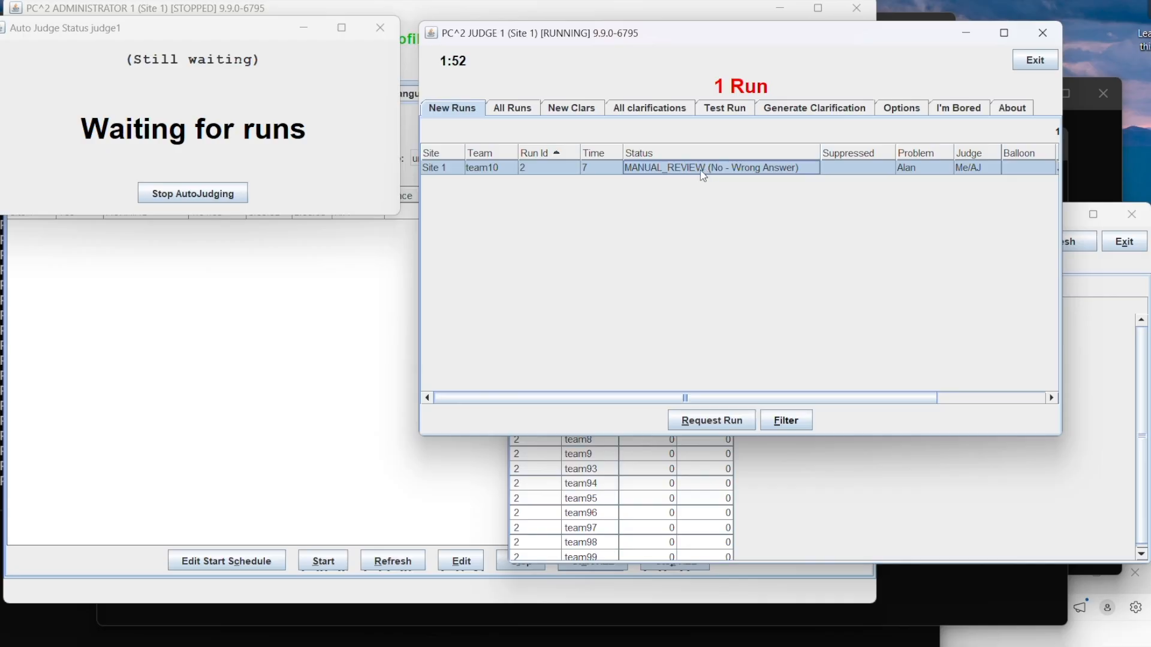
left_click(711, 421)
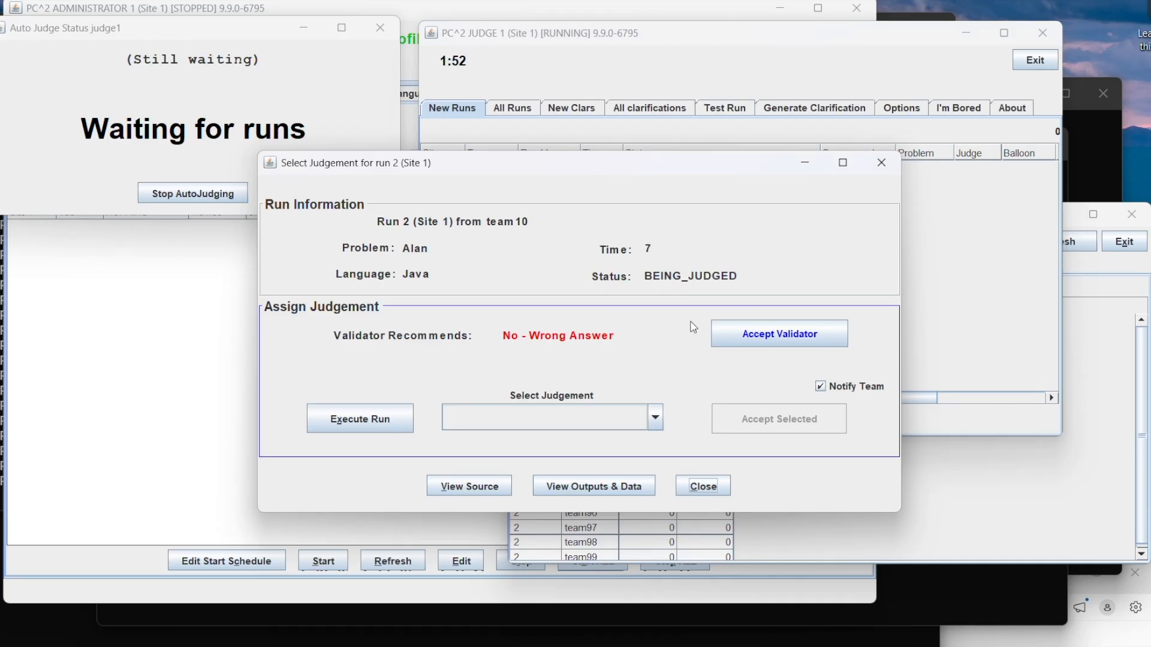
left_click(374, 419)
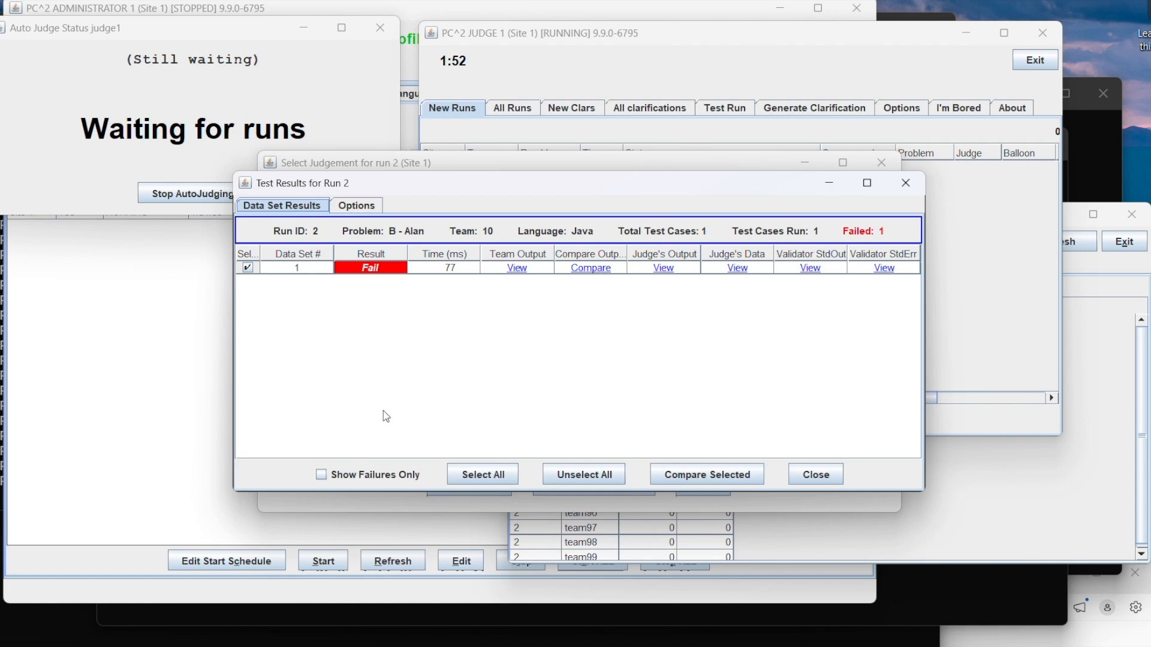
Step: Open the team and judge output comparison for run 2 and widen its window so full output lines can be read
left_click(591, 267)
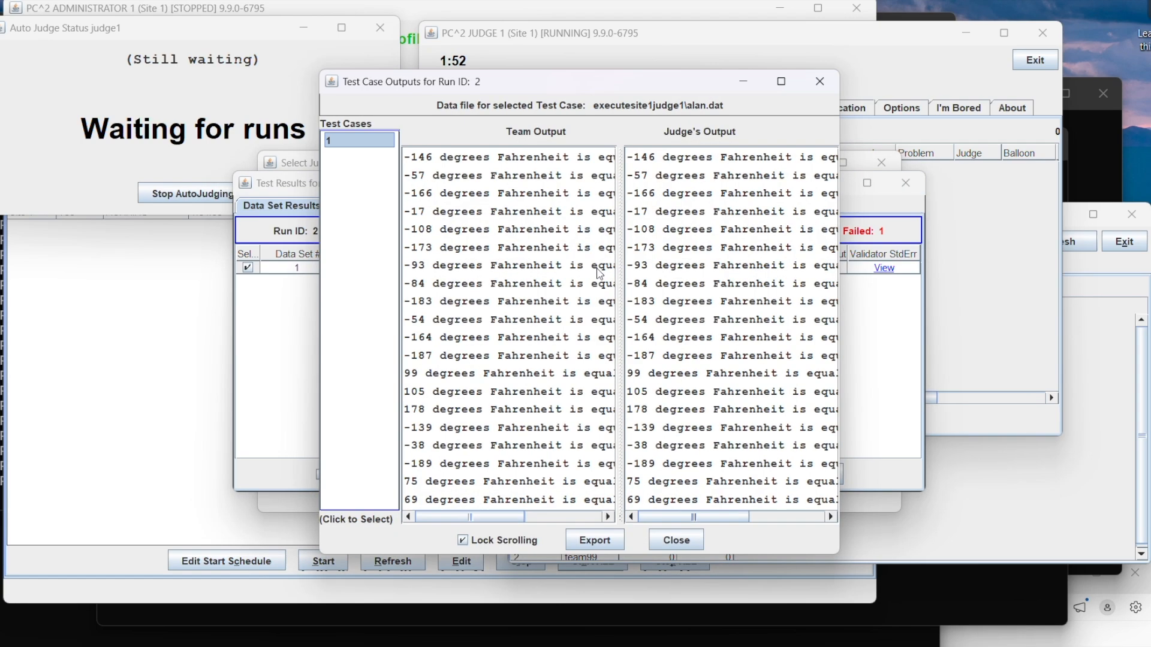
left_click_drag(531, 83, 279, 57)
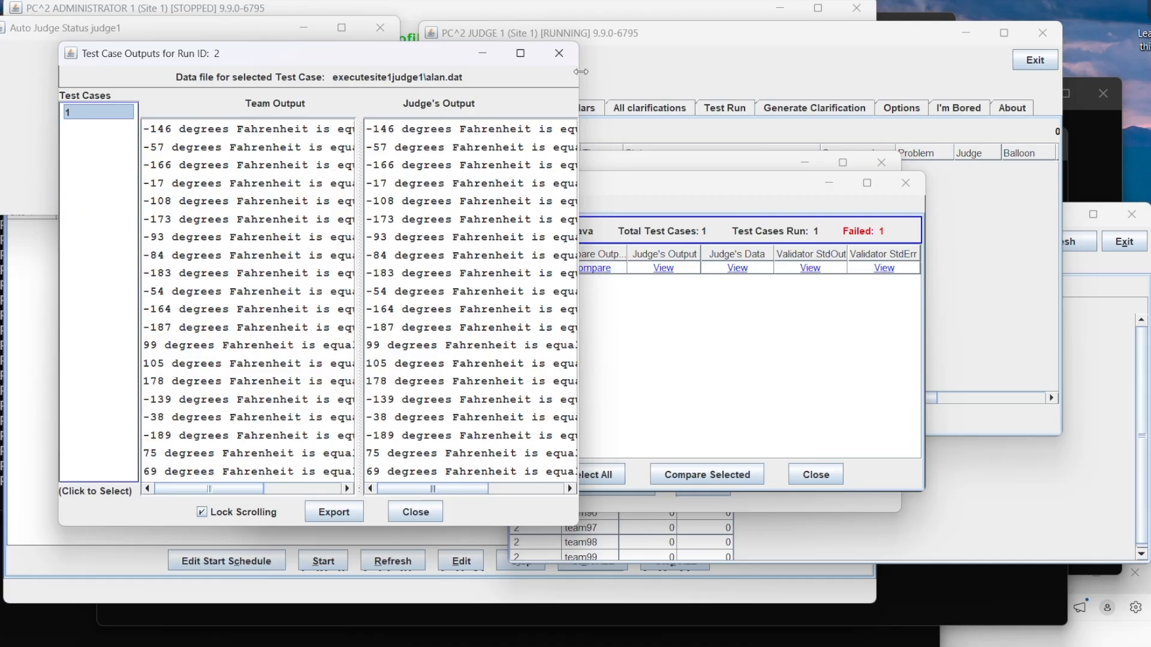
left_click_drag(579, 76, 1070, 139)
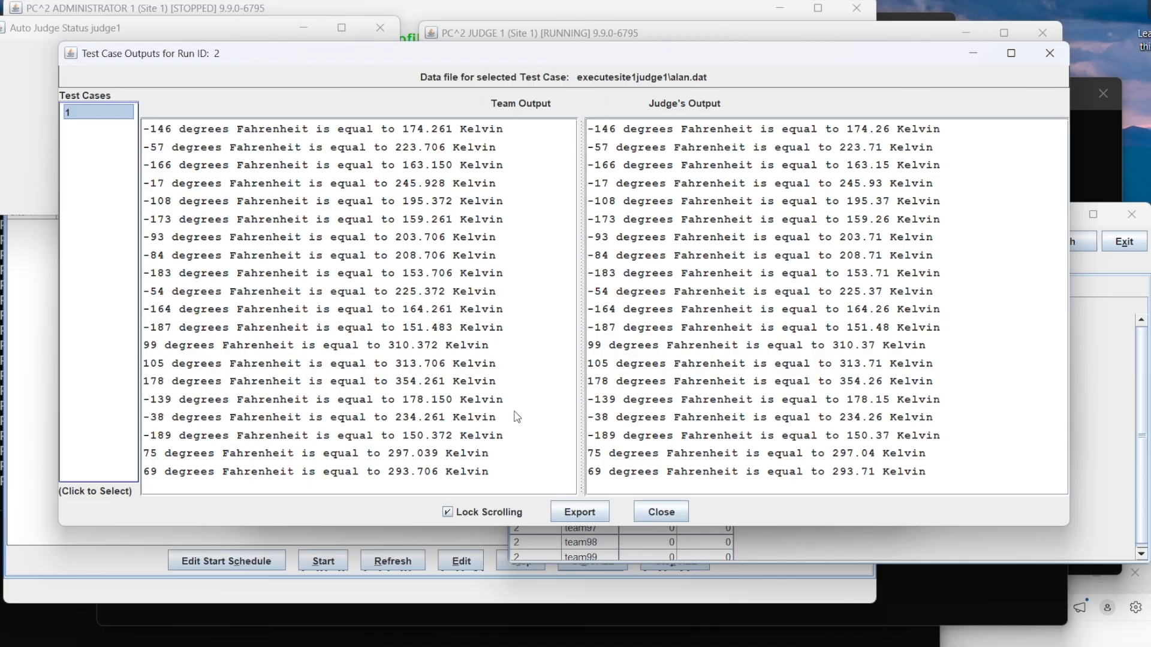
Step: Close the output comparison and test results for run 2, and accept the validator's recommended judgement
left_click(661, 511)
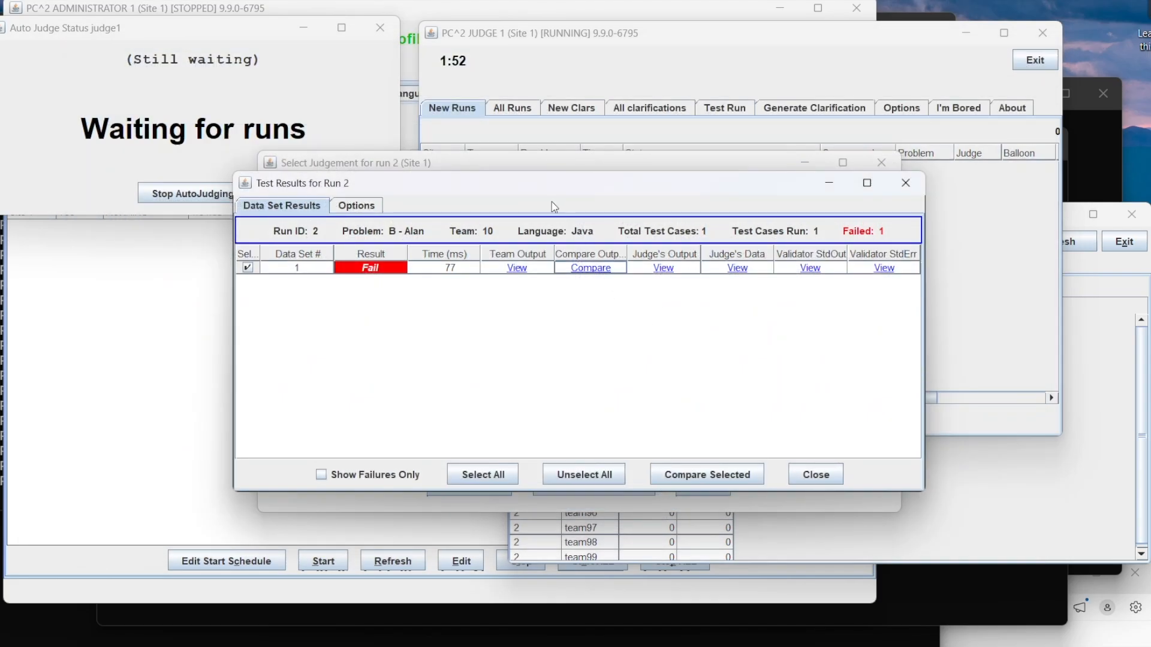
left_click(822, 477)
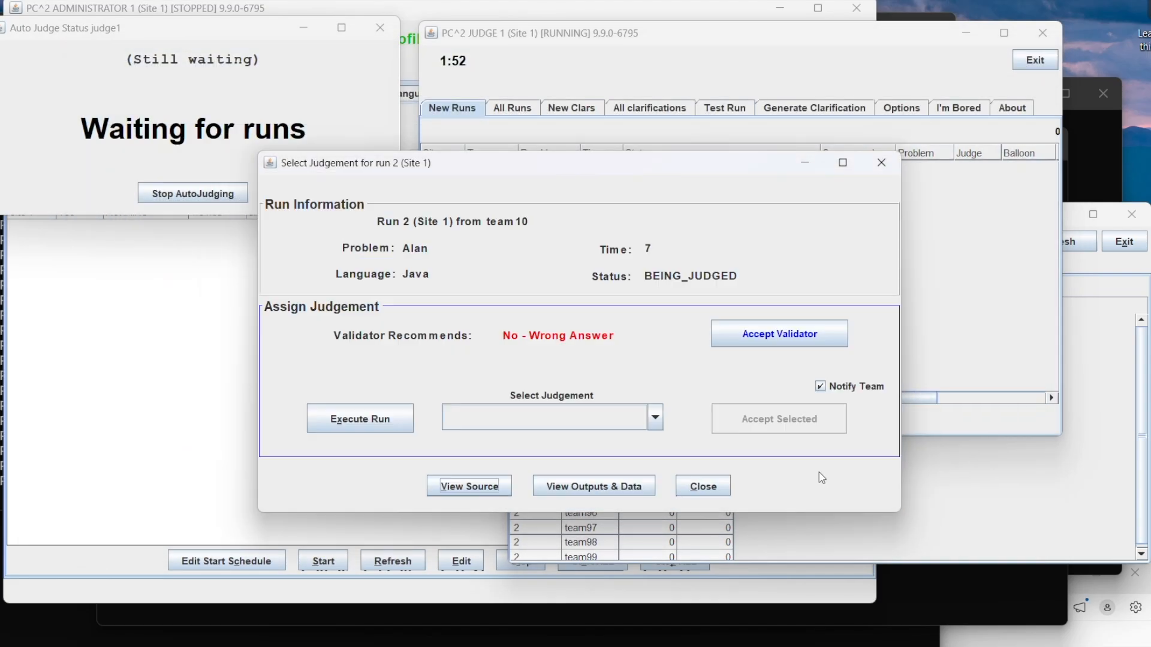
left_click(750, 335)
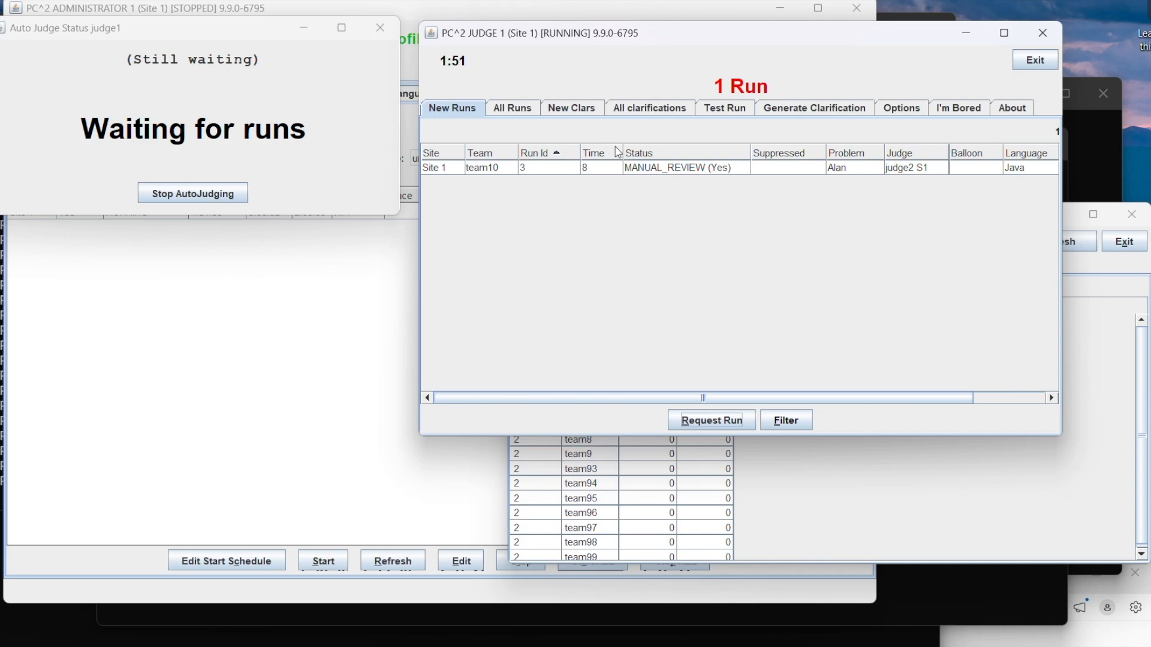
Step: Request and execute team10's run 3 for the Alan problem, and open its team and judge output comparison
left_click(647, 167)
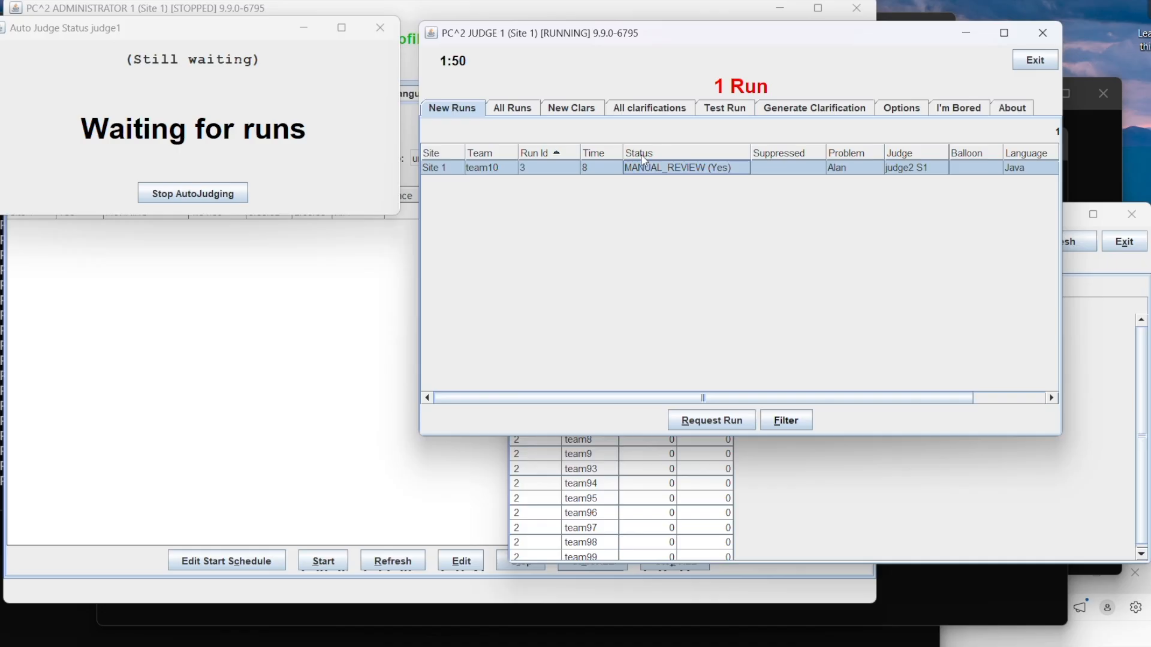
left_click(721, 423)
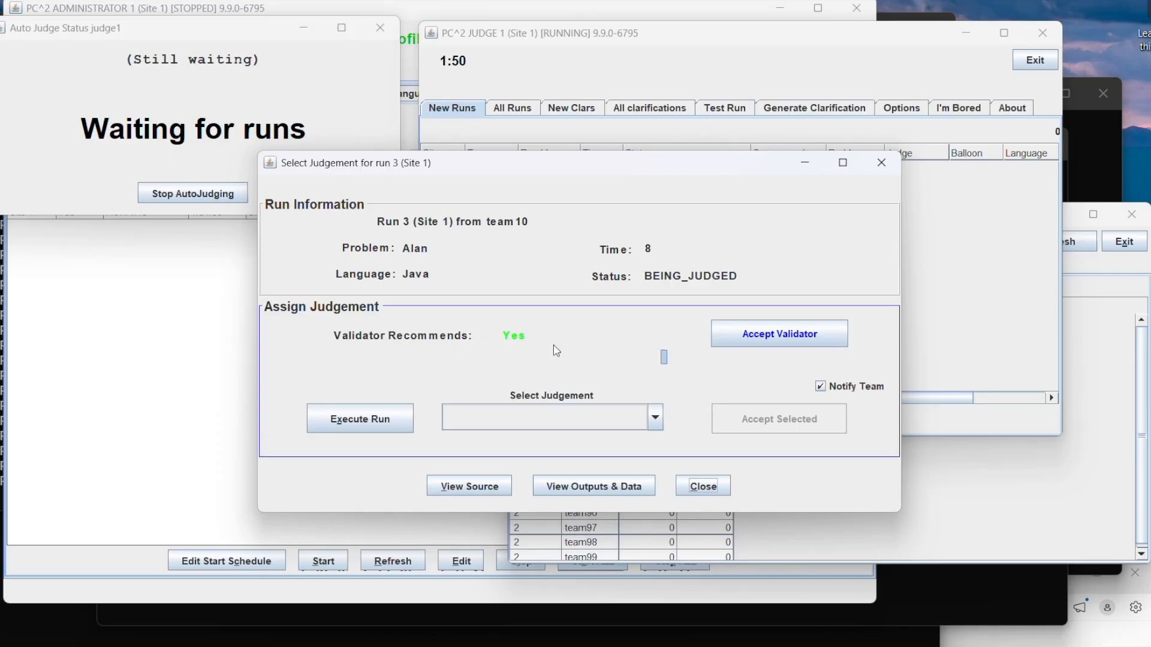
left_click(350, 424)
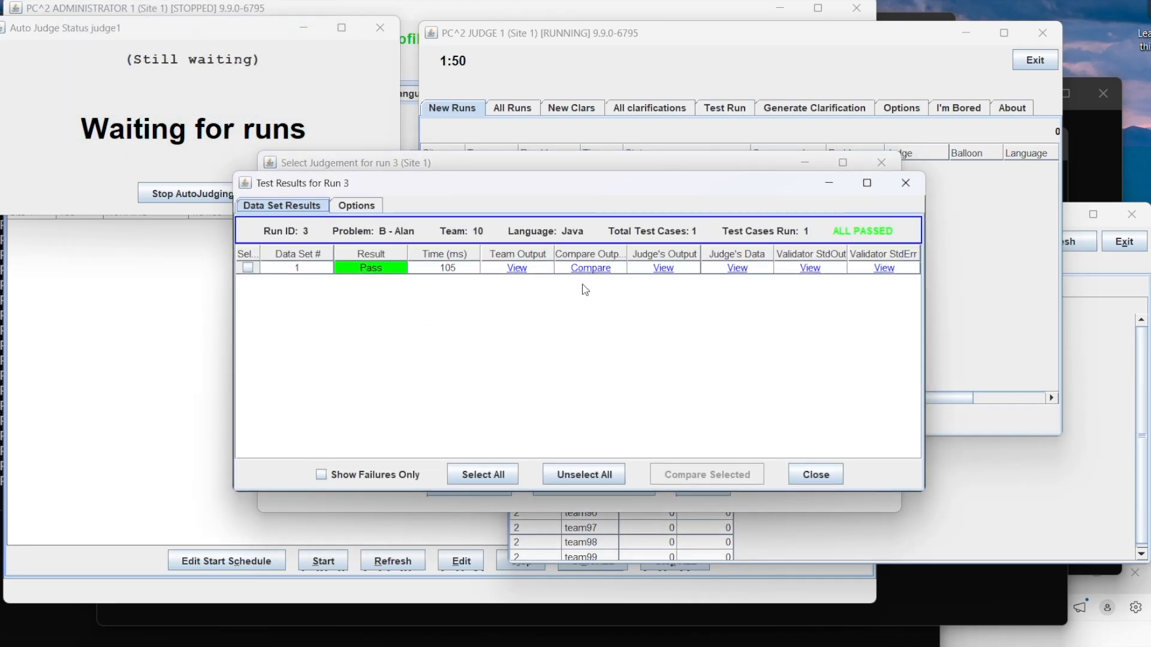
left_click(592, 269)
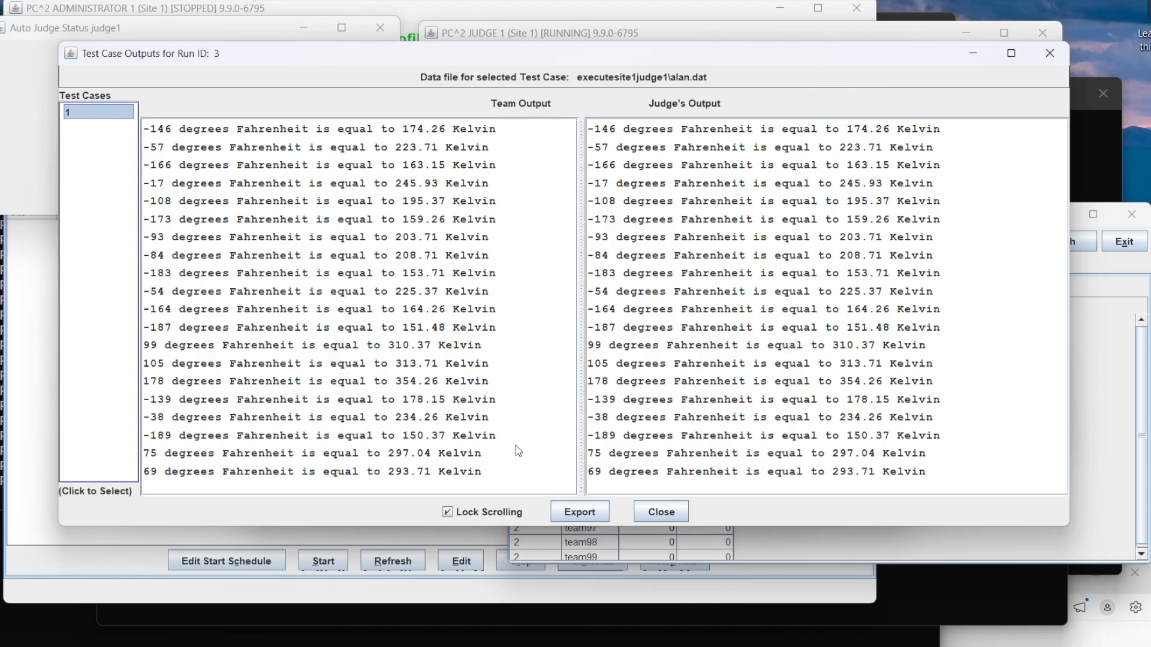
Step: Close the output comparison and test results for run 3, and accept the validator's recommended judgement
left_click(662, 514)
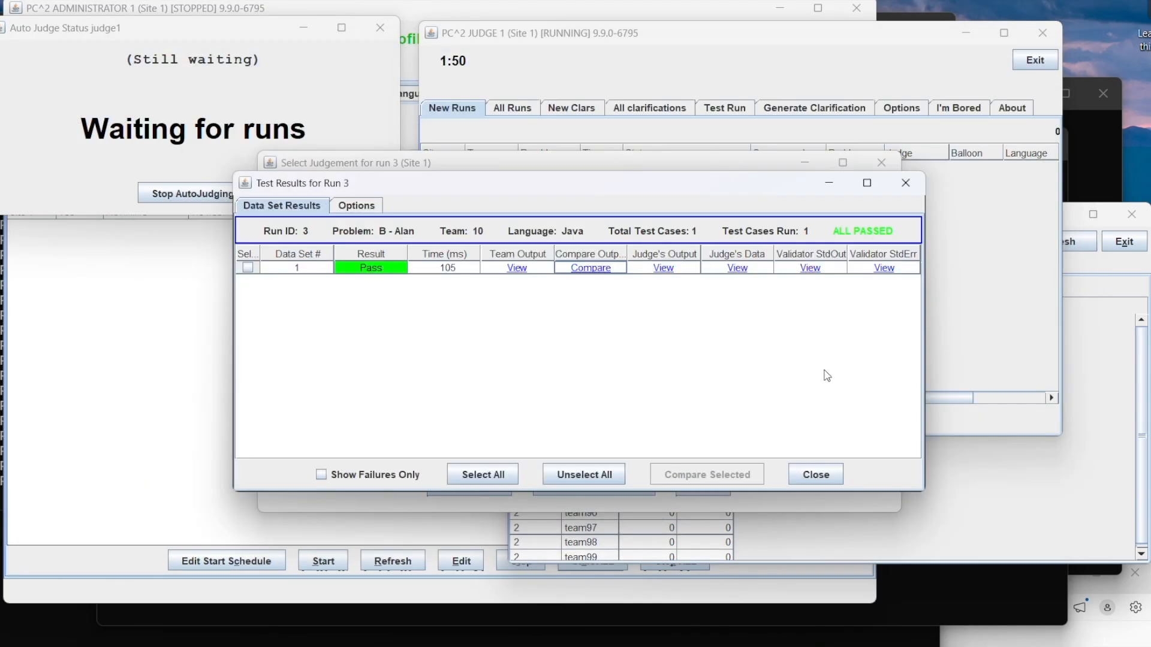
left_click(816, 475)
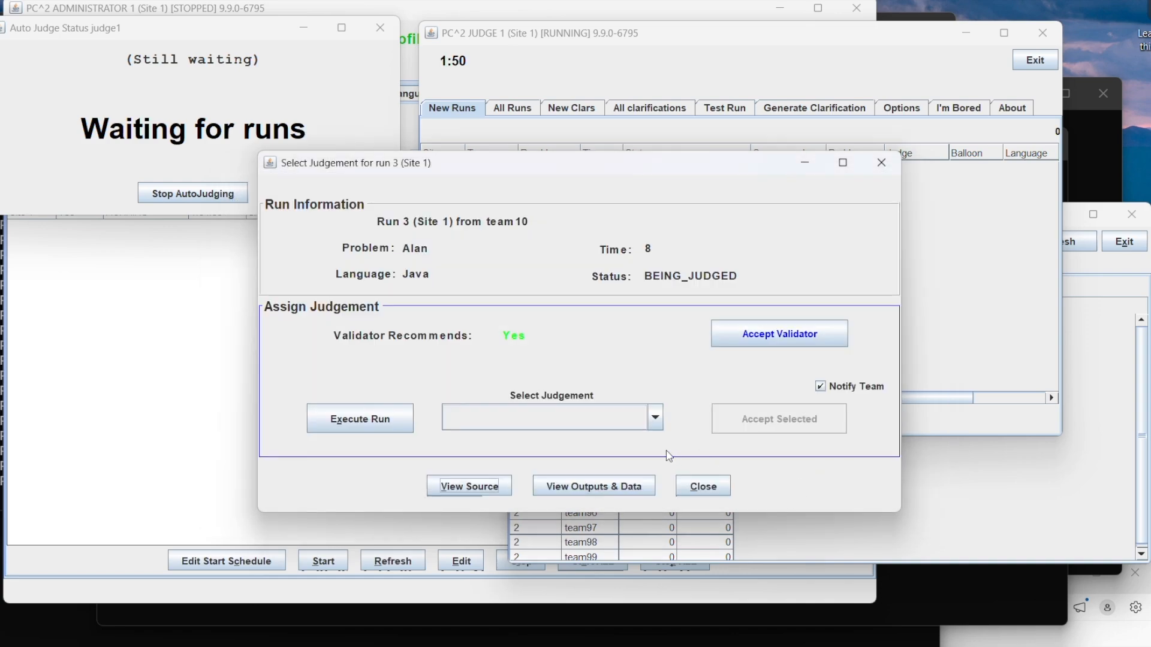
left_click(765, 338)
Step: Check the scoreboard standings after judging run 3, reposition the scoreboard window, and bring the judge client back to the front
left_click(802, 465)
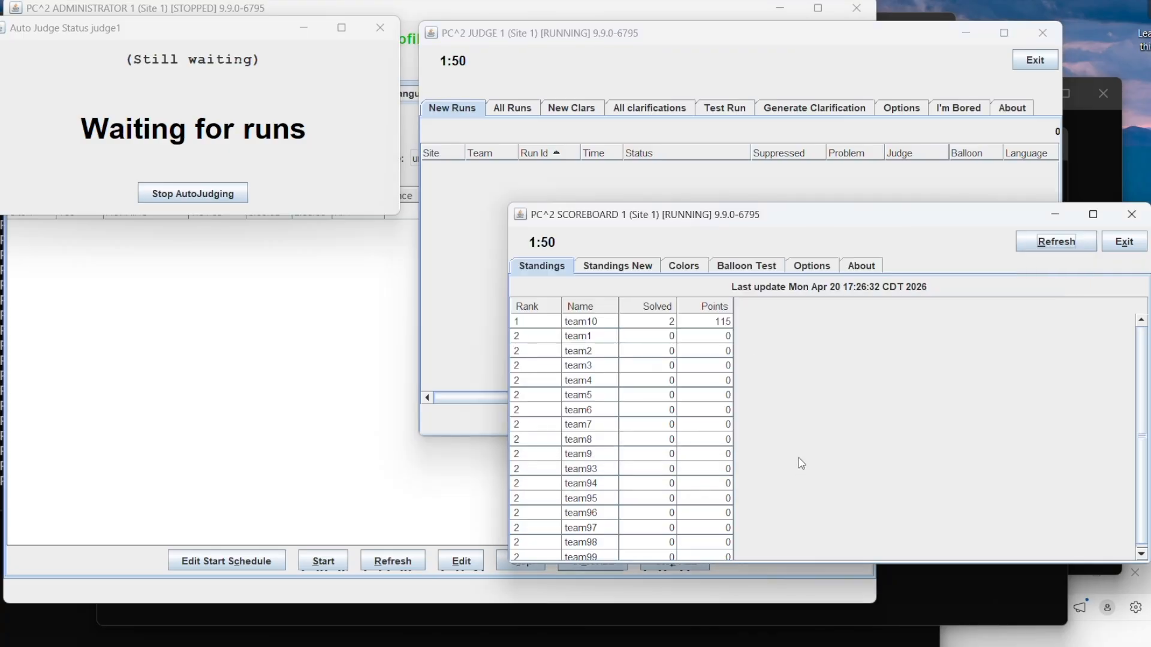
left_click_drag(792, 217, 756, 117)
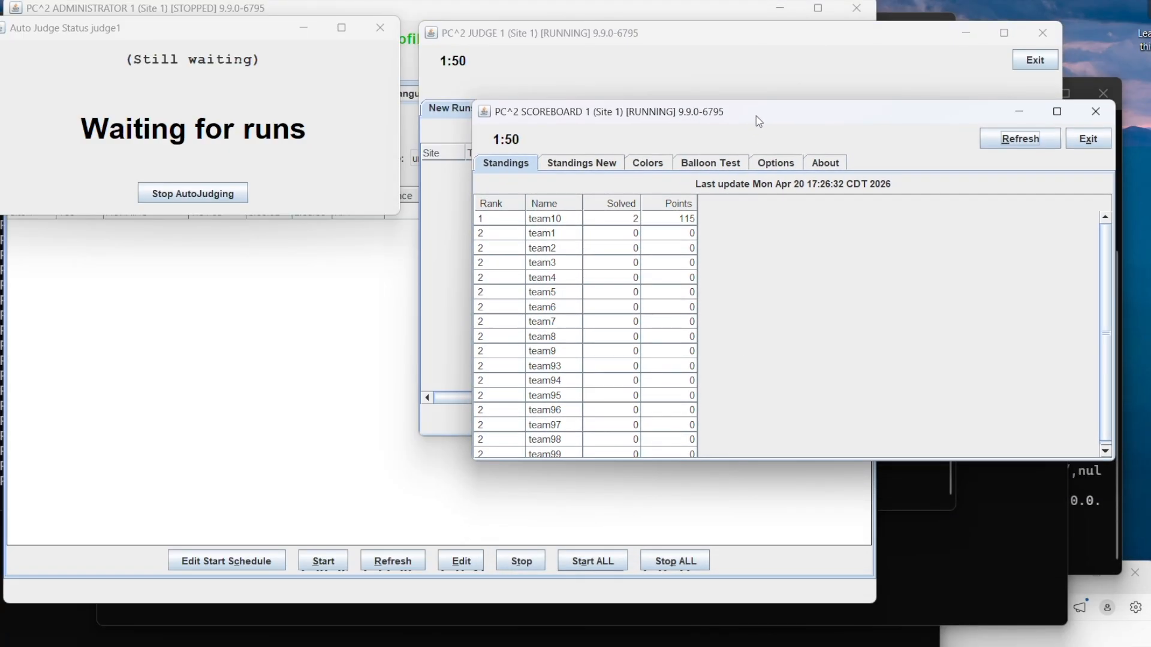
left_click_drag(756, 116, 803, 278)
left_click(740, 36)
left_click_drag(740, 36, 766, 79)
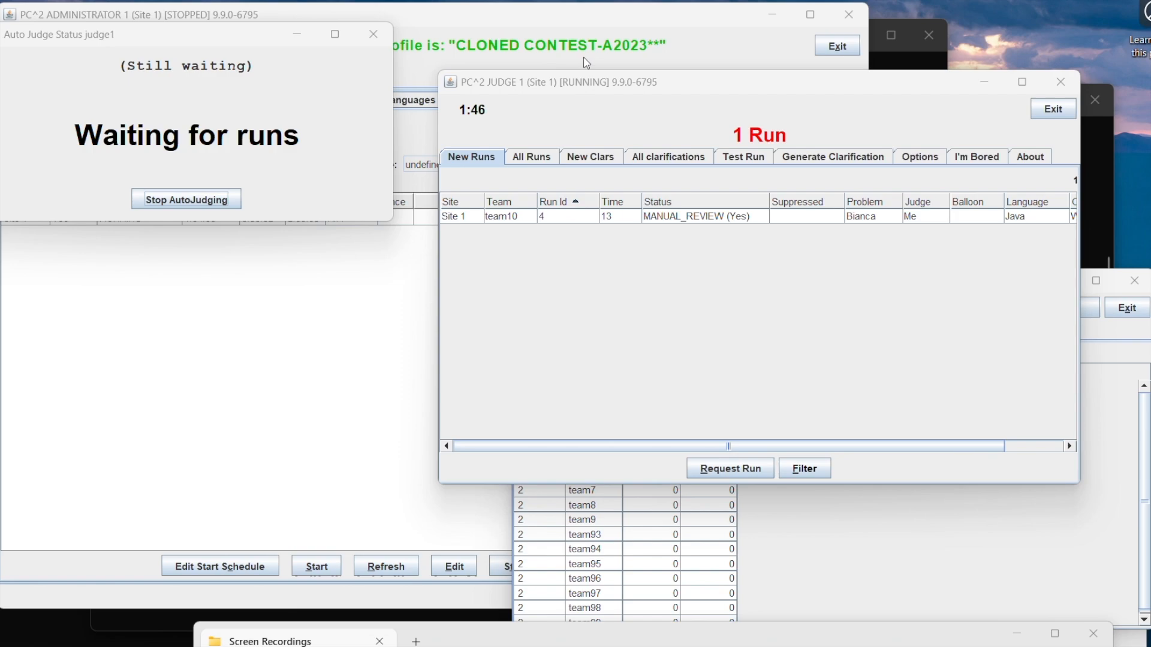
Step: Request and execute team10's run 4 for the Bianca problem, and open its team and judge output comparison
left_click(507, 217)
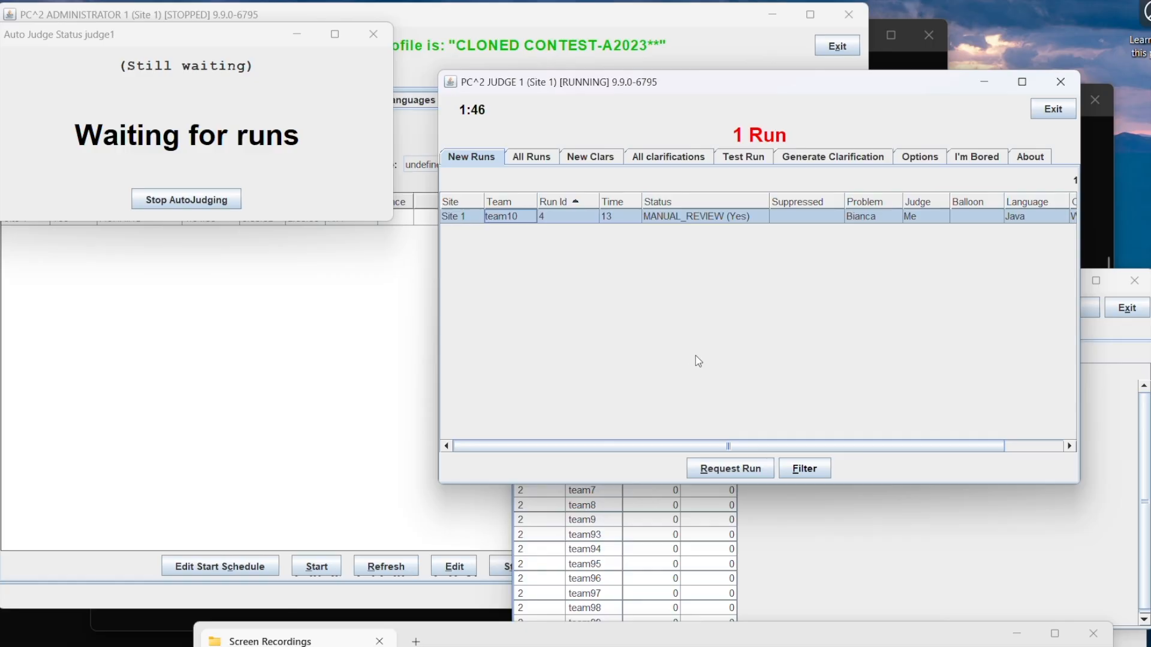
left_click(728, 468)
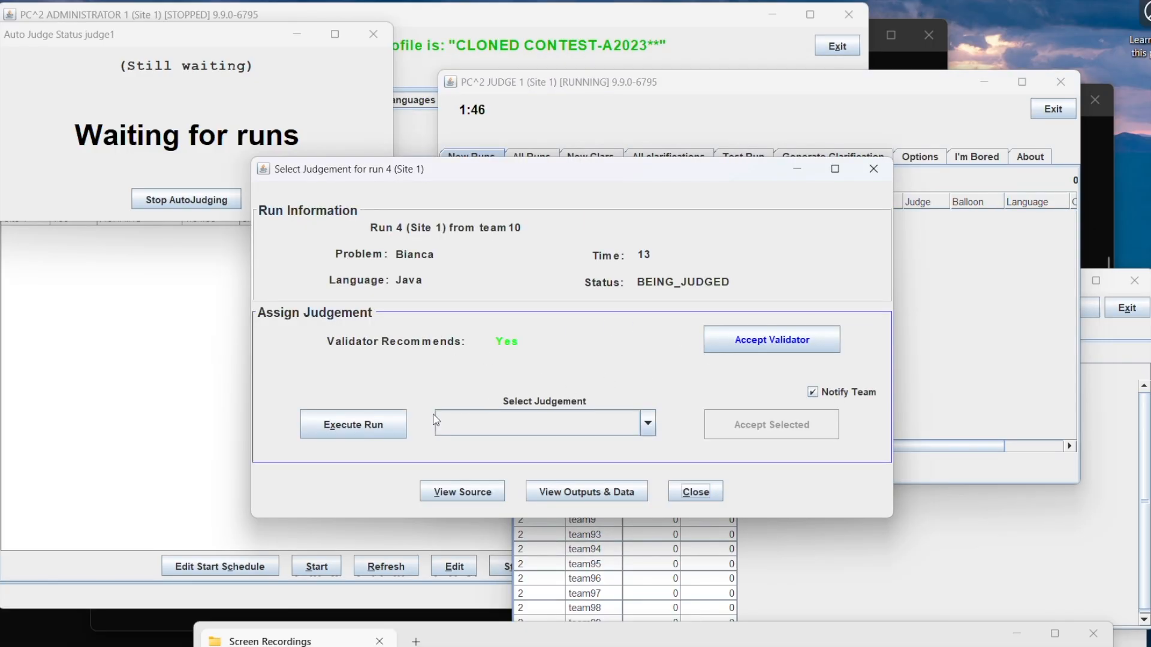
left_click(398, 425)
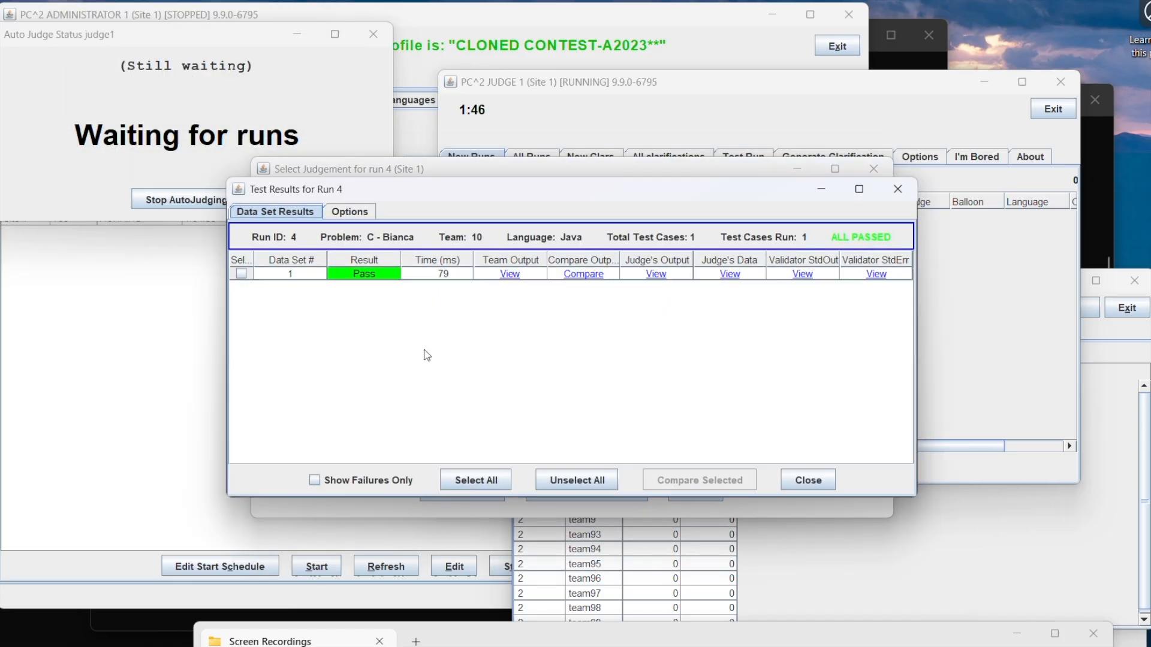
left_click(586, 277)
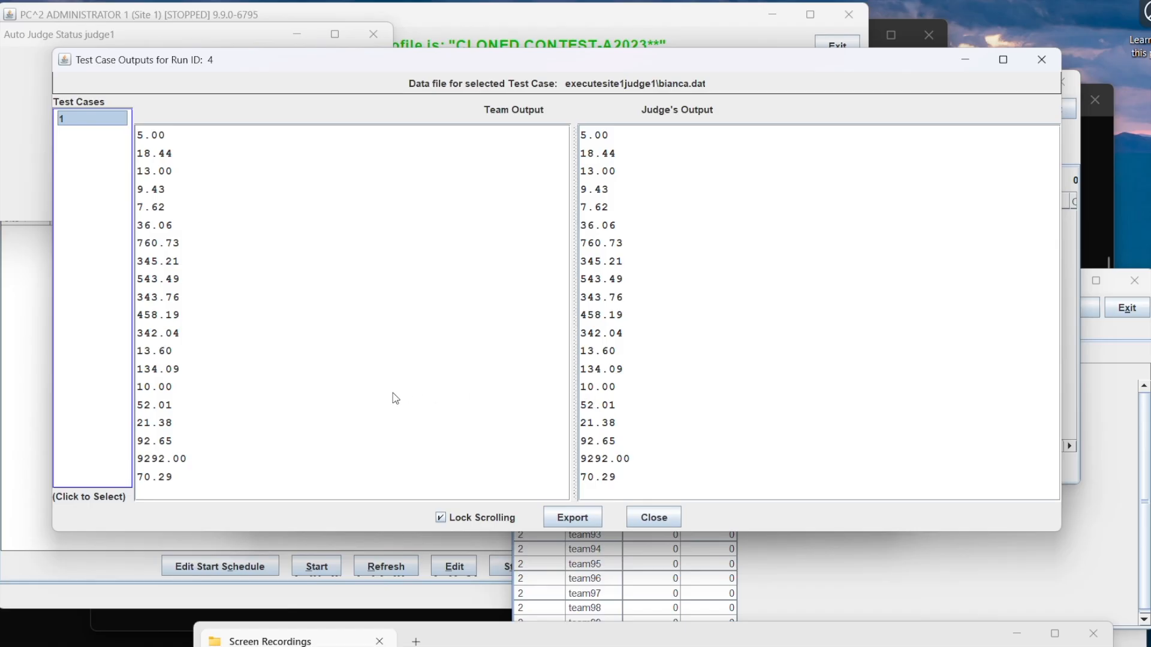
Step: Close the output comparison and test results for run 4, and accept the validator's recommended judgement
left_click(653, 519)
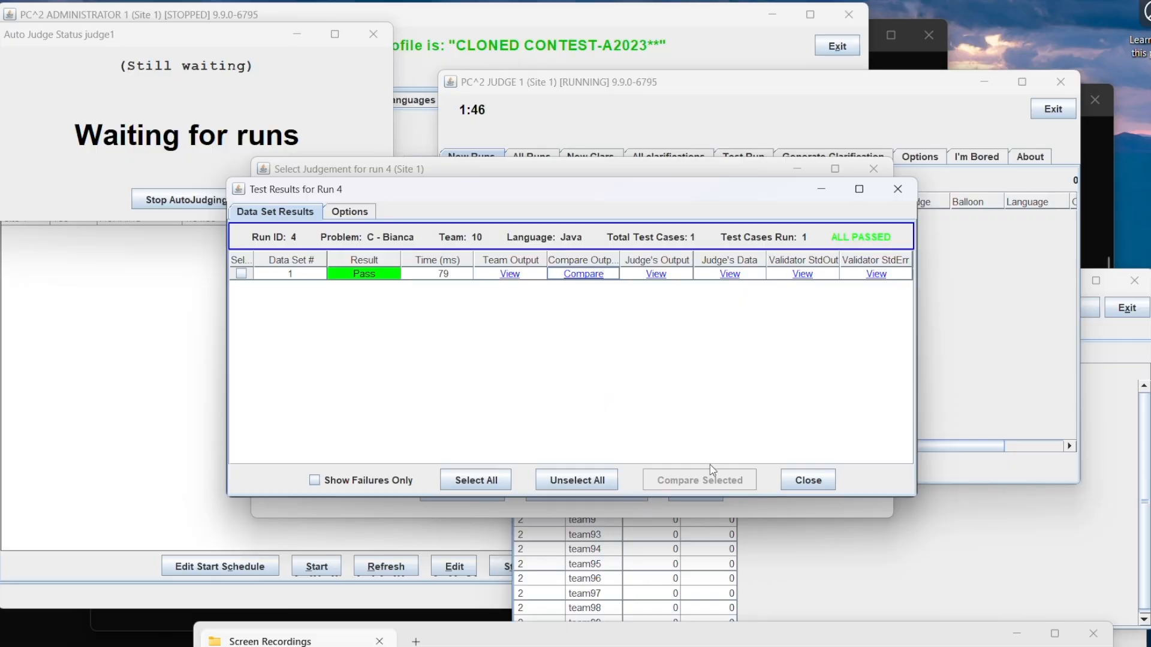
left_click(803, 480)
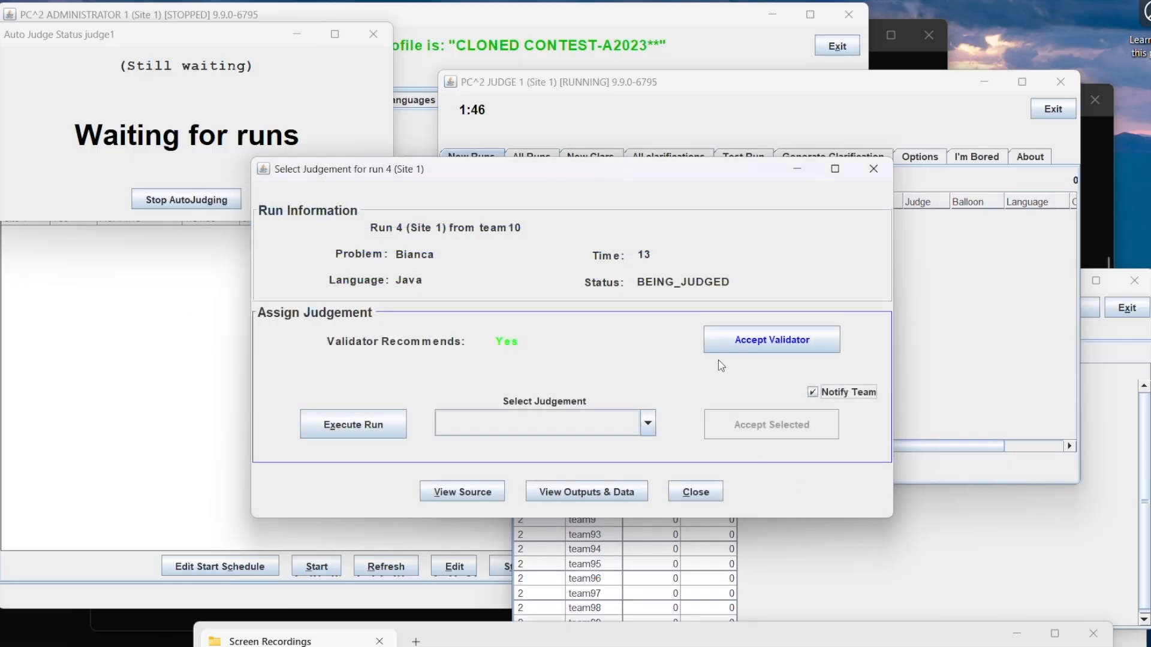
left_click(738, 338)
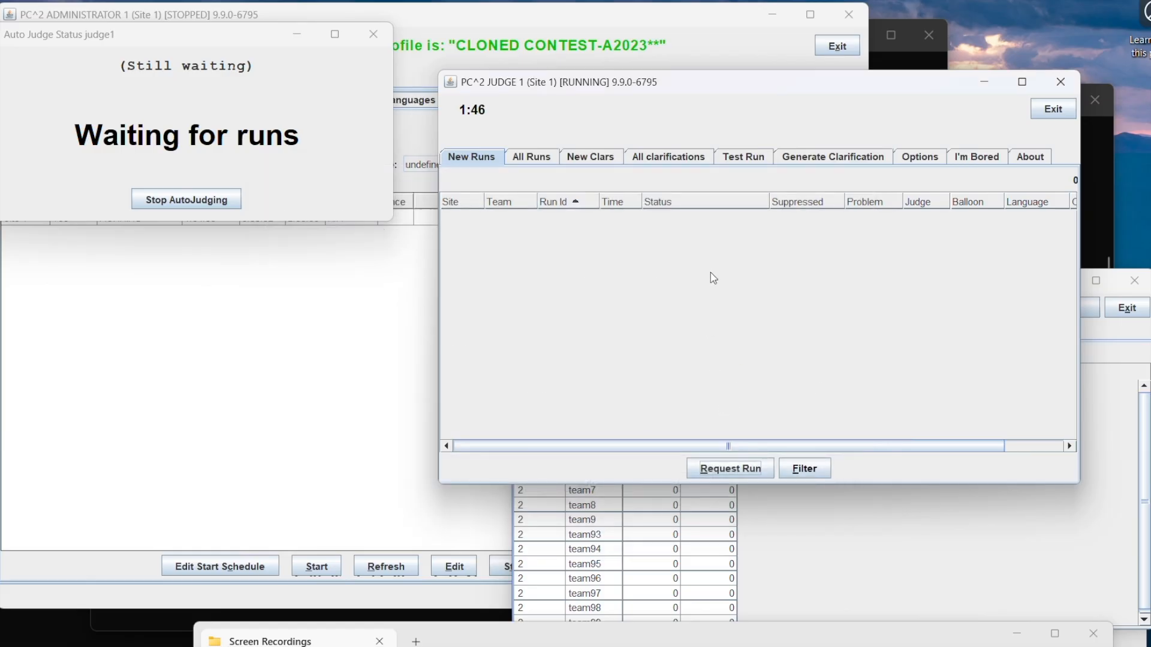
Step: Bring the scoreboard into view to check the standings after judging run 4, and return to the judge client
left_click(817, 527)
left_click_drag(836, 282, 861, 200)
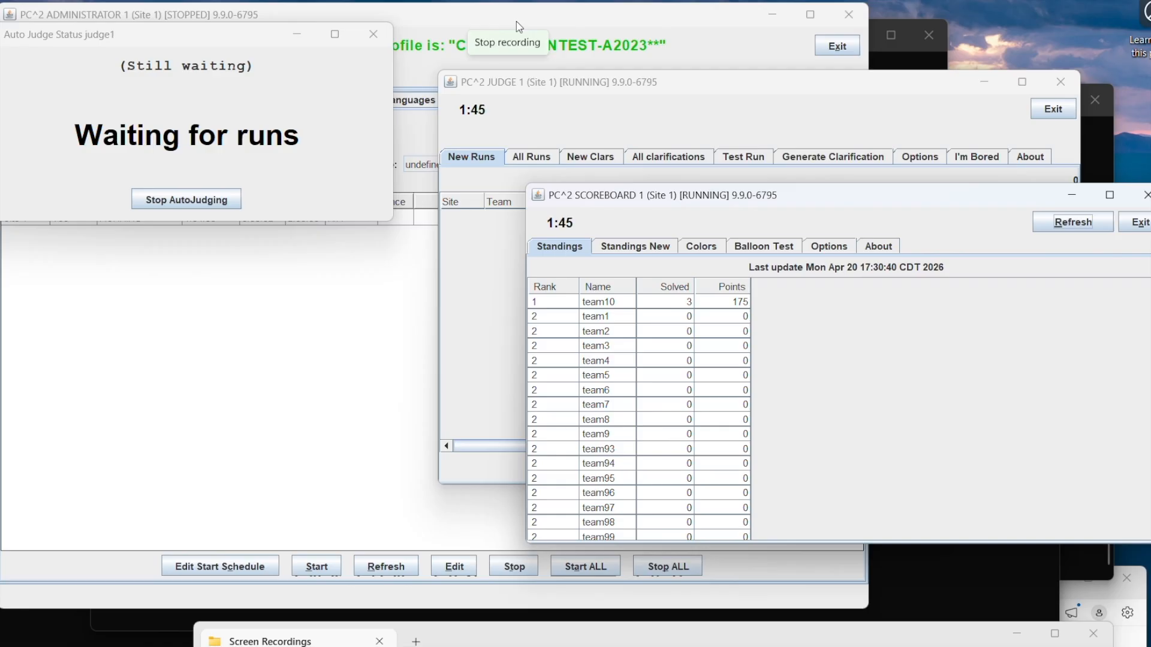
left_click(703, 97)
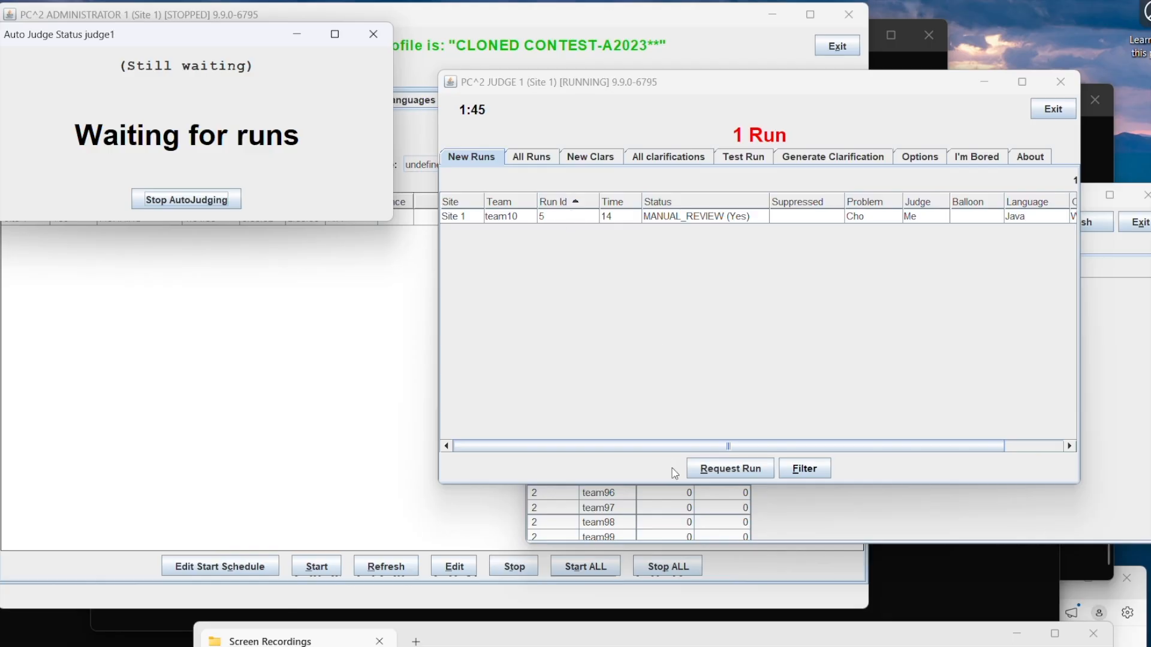
Step: Request and execute team10's run 5 for the Cho problem, and open its team and judge output comparison
left_click(715, 476)
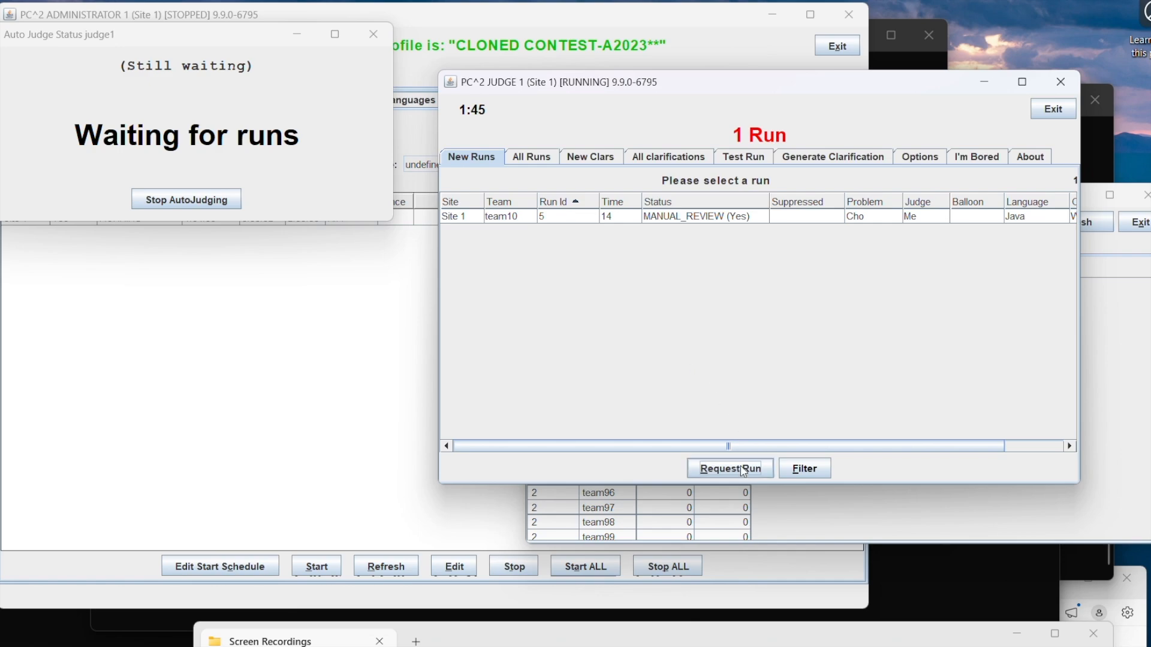
left_click(662, 222)
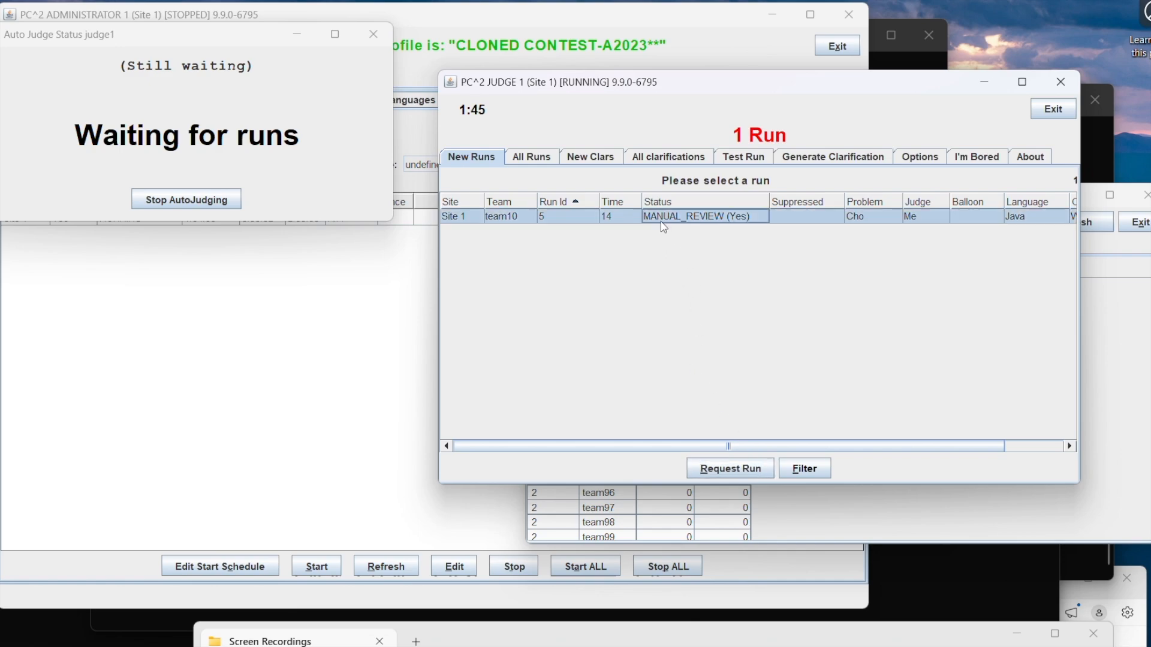
left_click(718, 468)
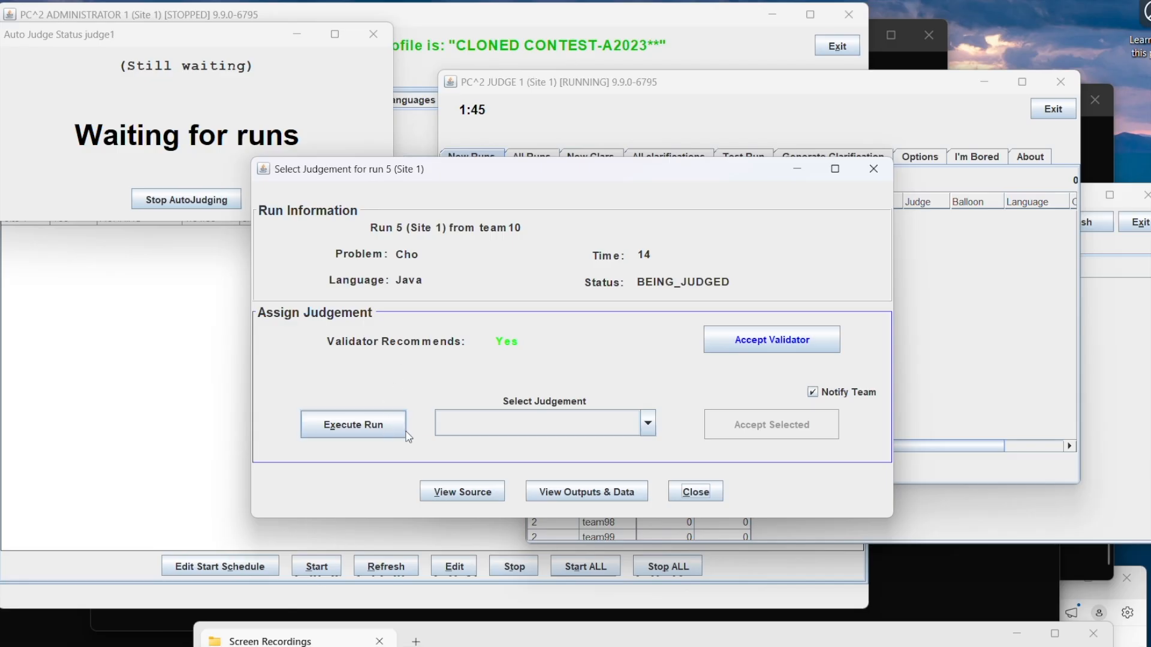
left_click(334, 424)
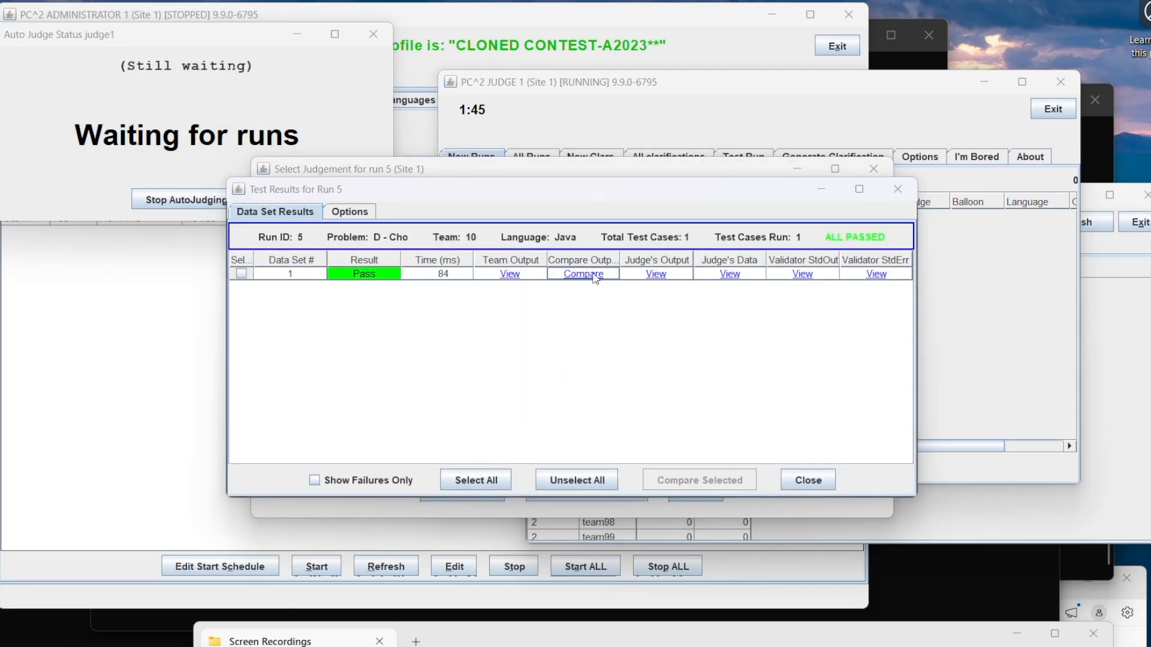
left_click(583, 274)
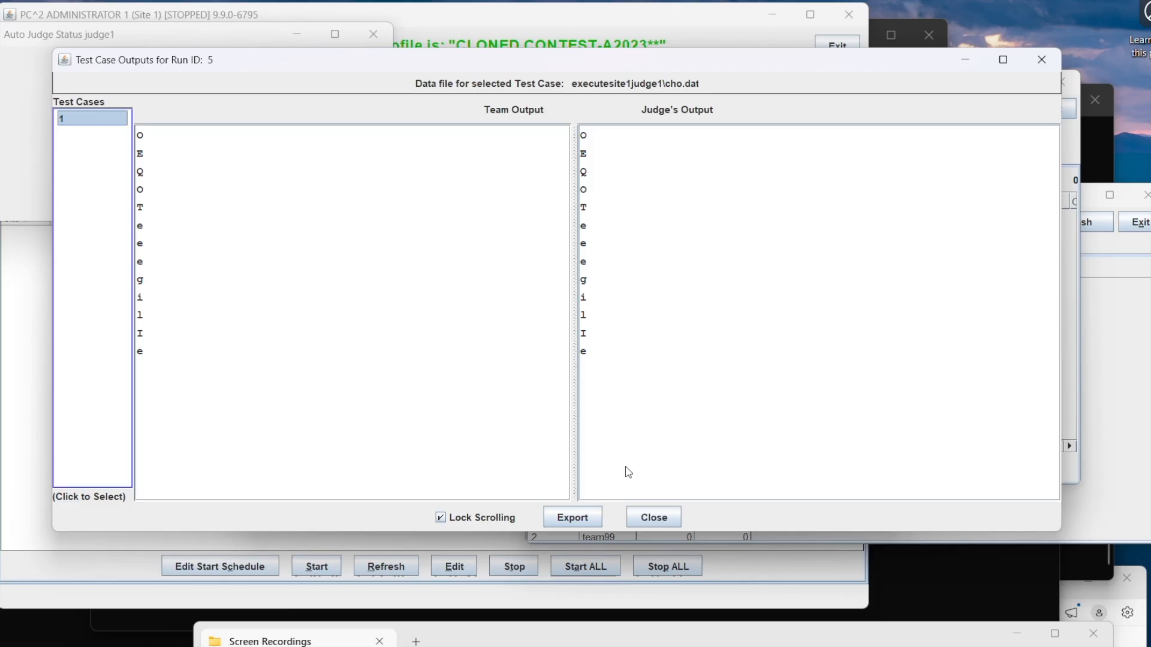
Step: Close the output comparison and test results for run 5, and accept the validator's recommended judgement
left_click(644, 515)
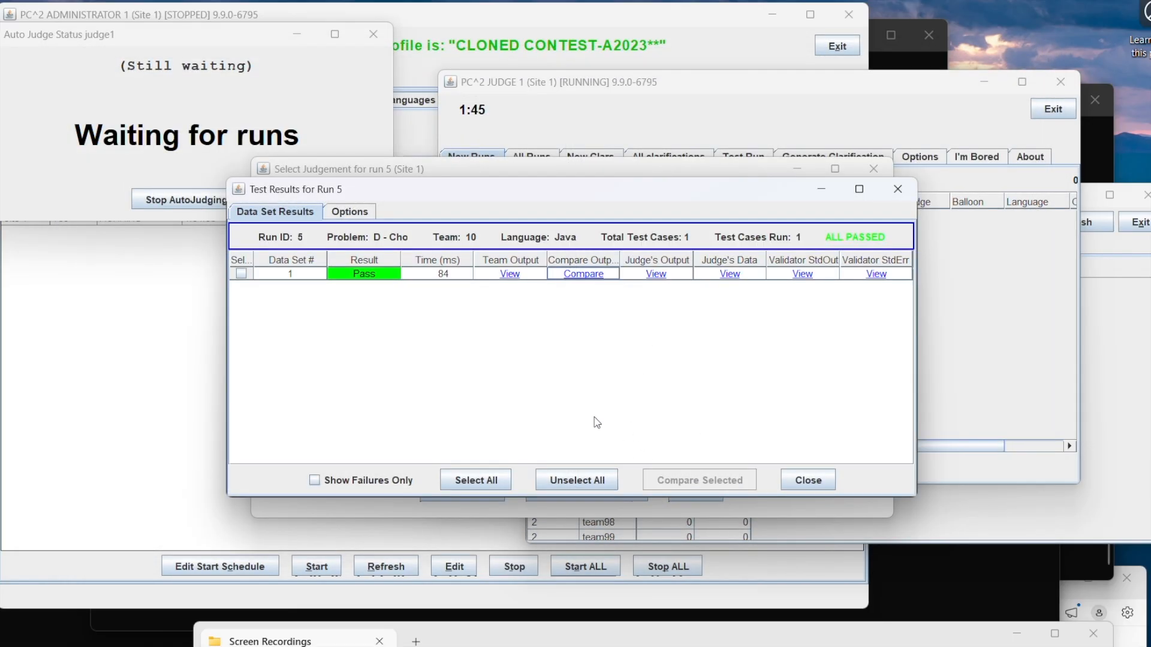
left_click(808, 480)
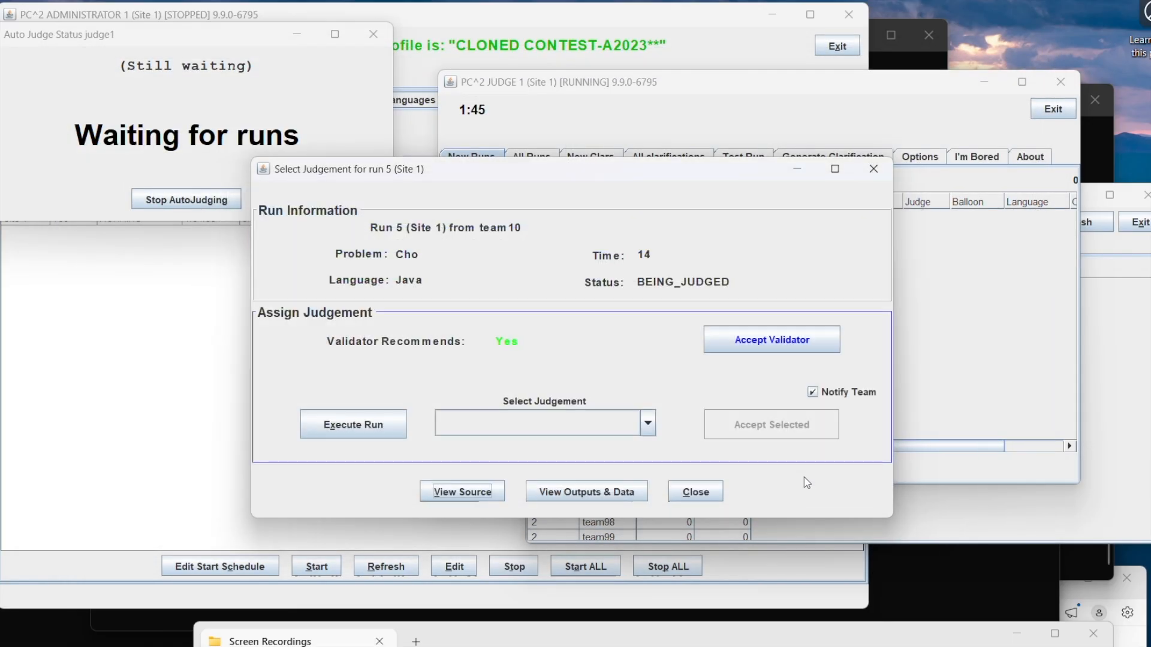
left_click(747, 349)
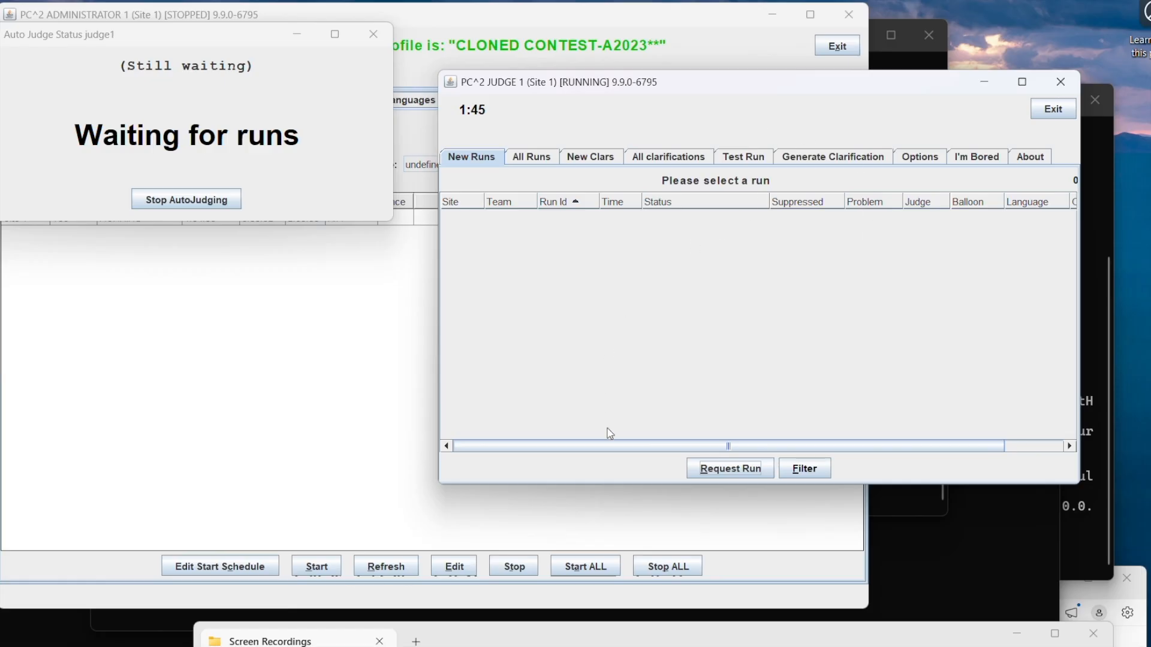
Step: Open a new Command Prompt, change to the \a2023 folder, and start the scoreboard client with pc2board
left_click(635, 646)
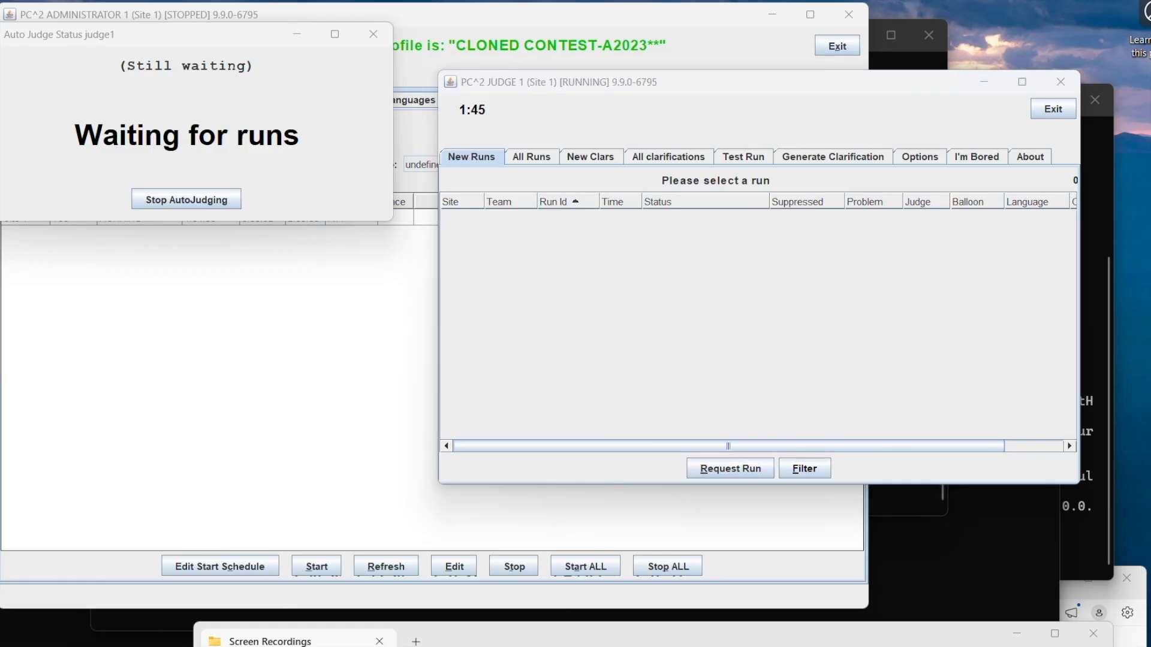
type("cd\\")
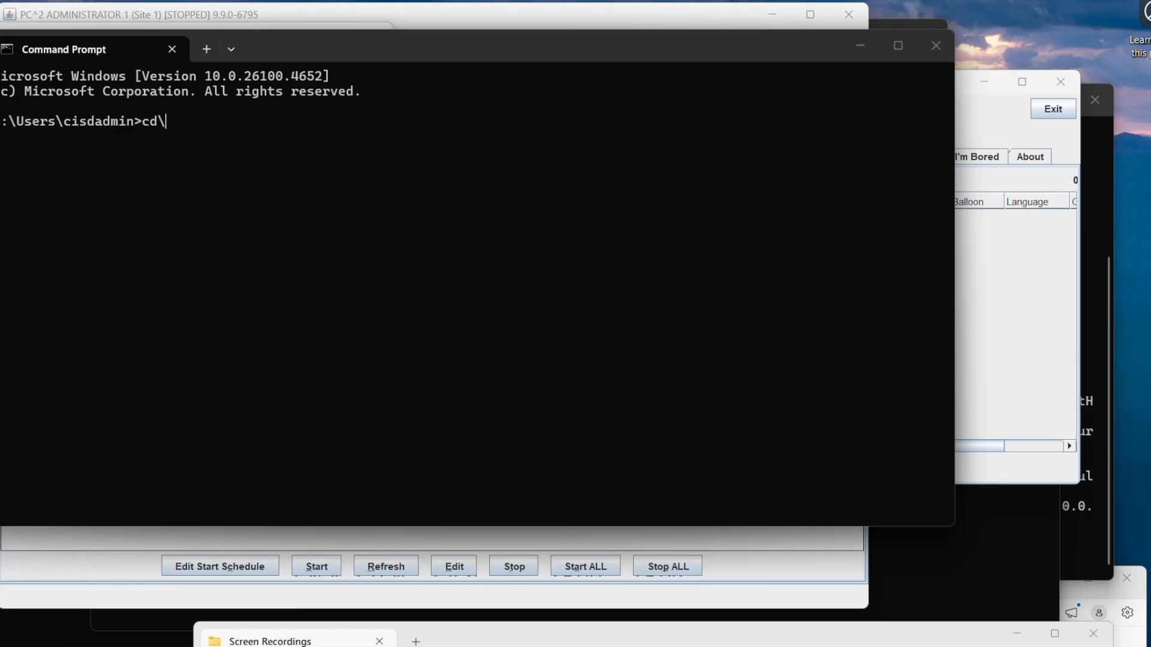
type("a2023")
key("Return")
type("pc2board")
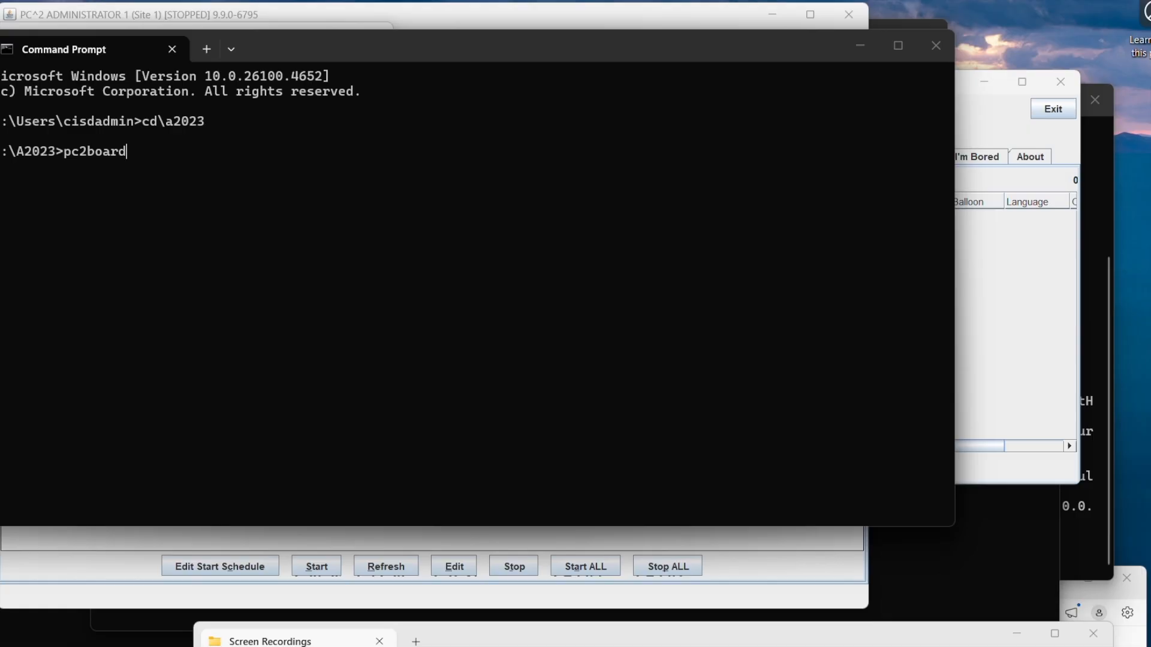
key("Return")
Step: Log in to the scoreboard client as scoreboard1 with the account password and move its standings window aside
type("scoreboard1")
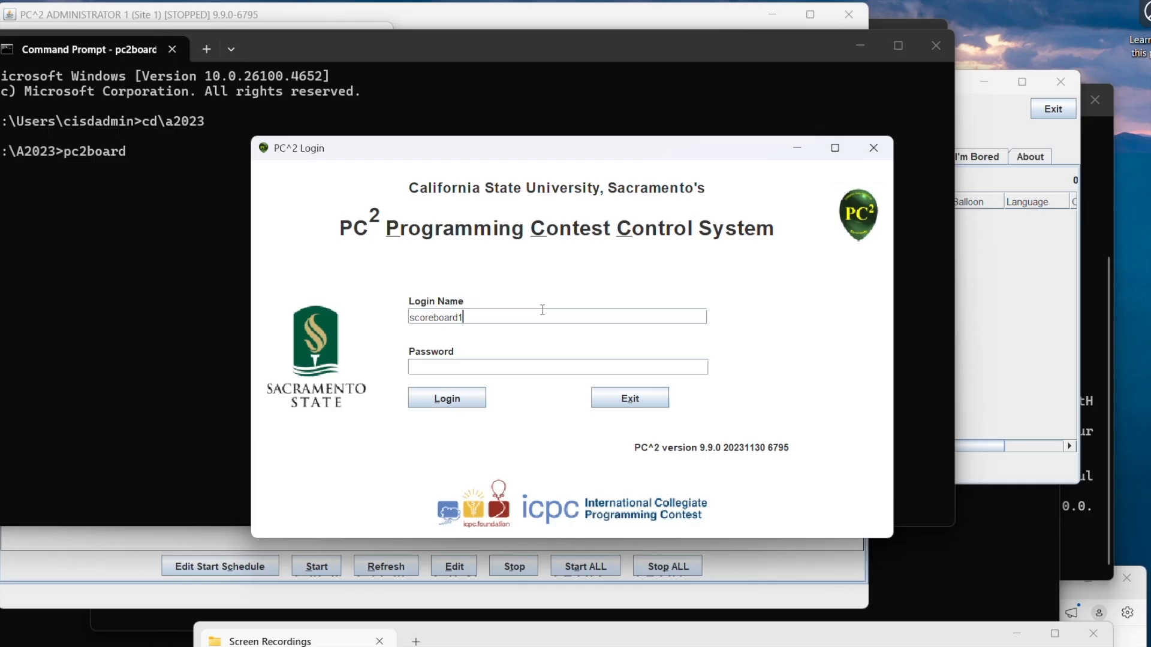
key("Tab")
type("••••••")
key("Return")
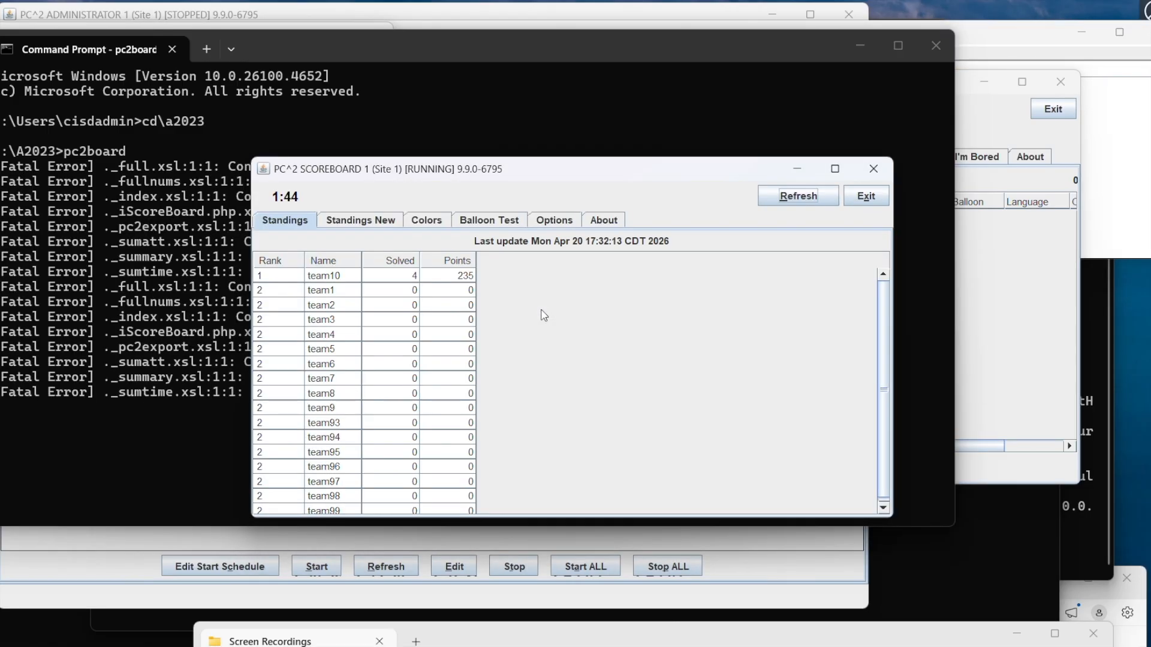
left_click_drag(605, 171, 847, 105)
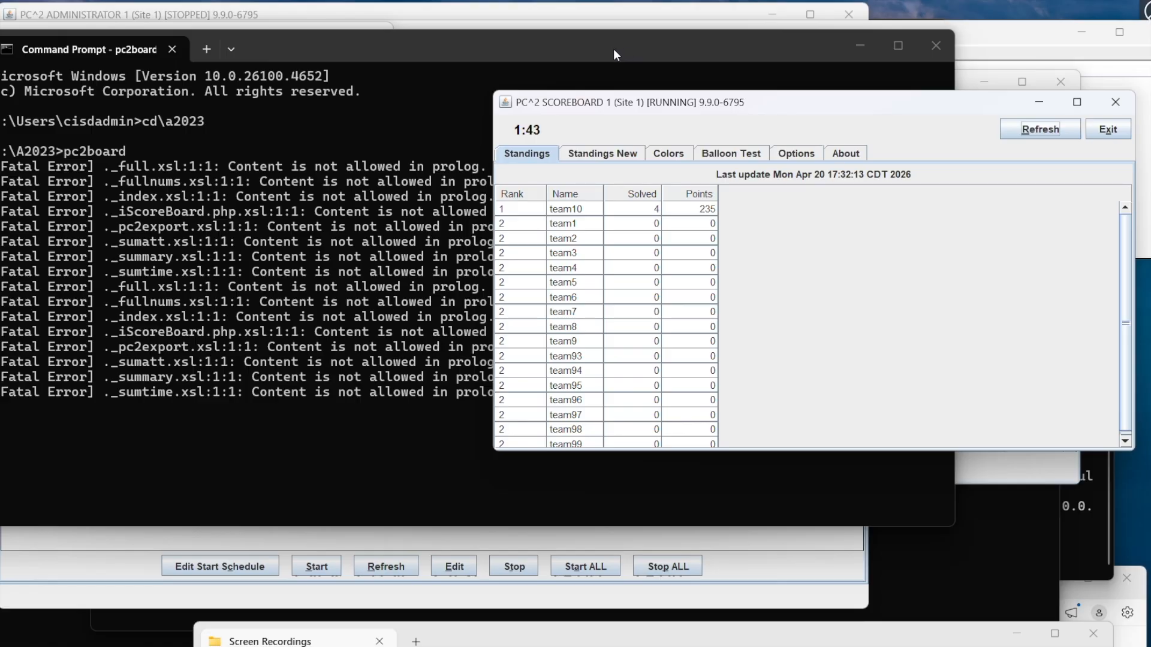
left_click_drag(799, 114, 804, 114)
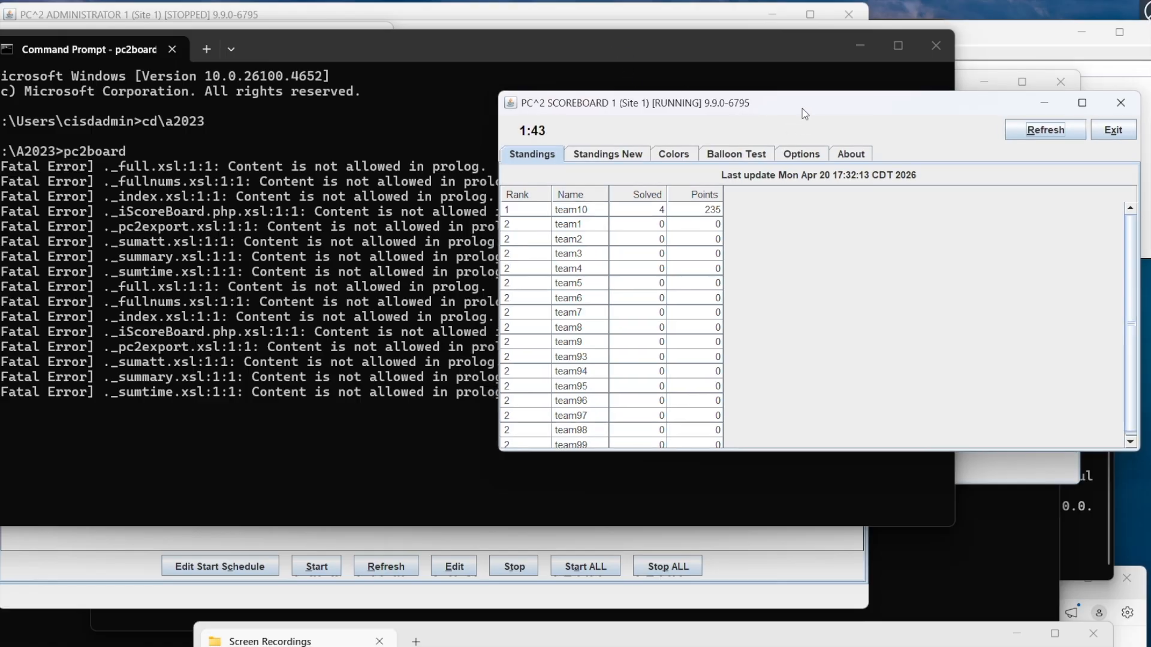
Step: Move the Command Prompt window out of the way and switch to the PC^2 feeder client
left_click_drag(771, 48, 807, 458)
left_click(385, 337)
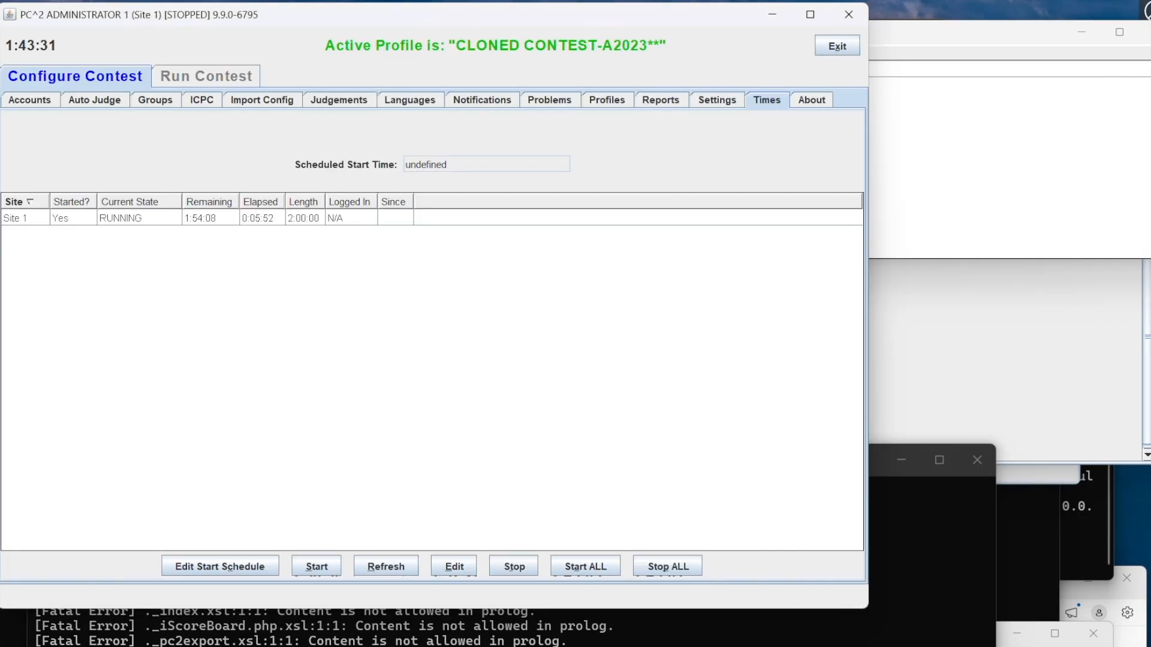
key("alt+Tab")
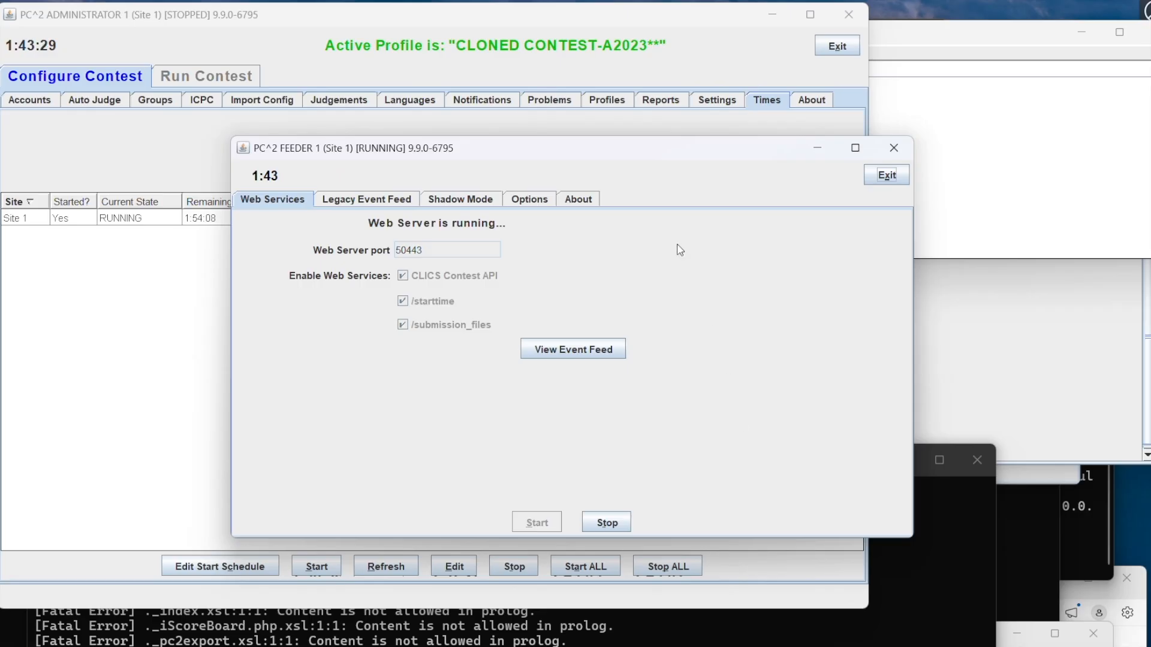
Step: Move the feeder window out of the way and bring the judge 1 client's main window to the front
left_click_drag(610, 154, 886, 627)
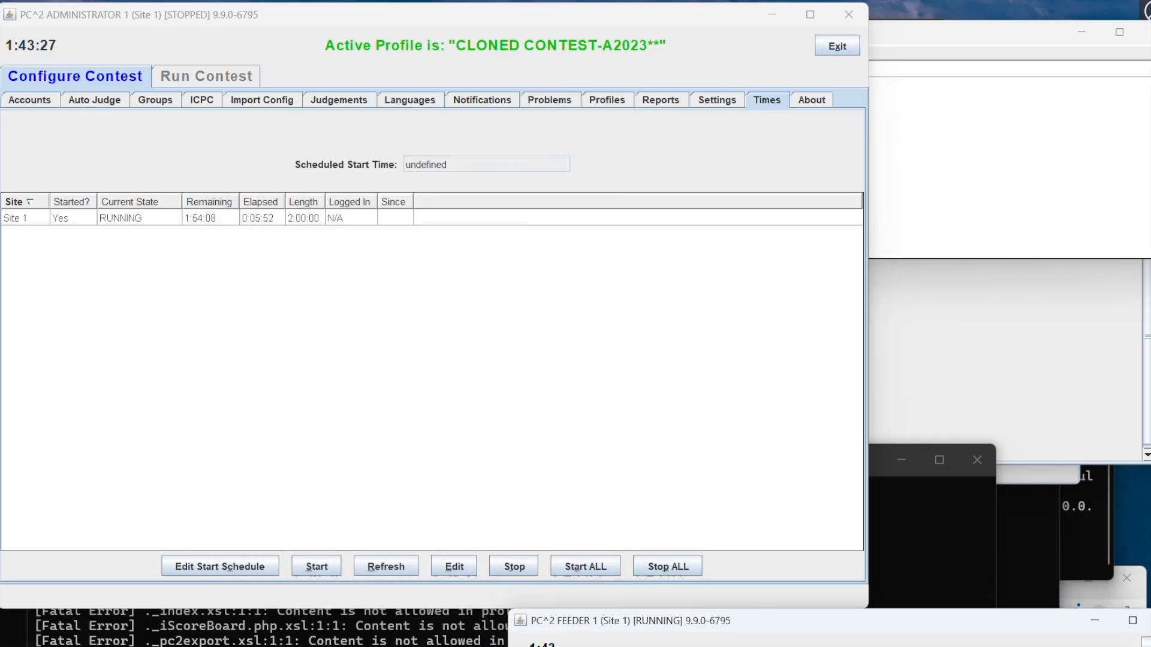
mouse_move(878, 642)
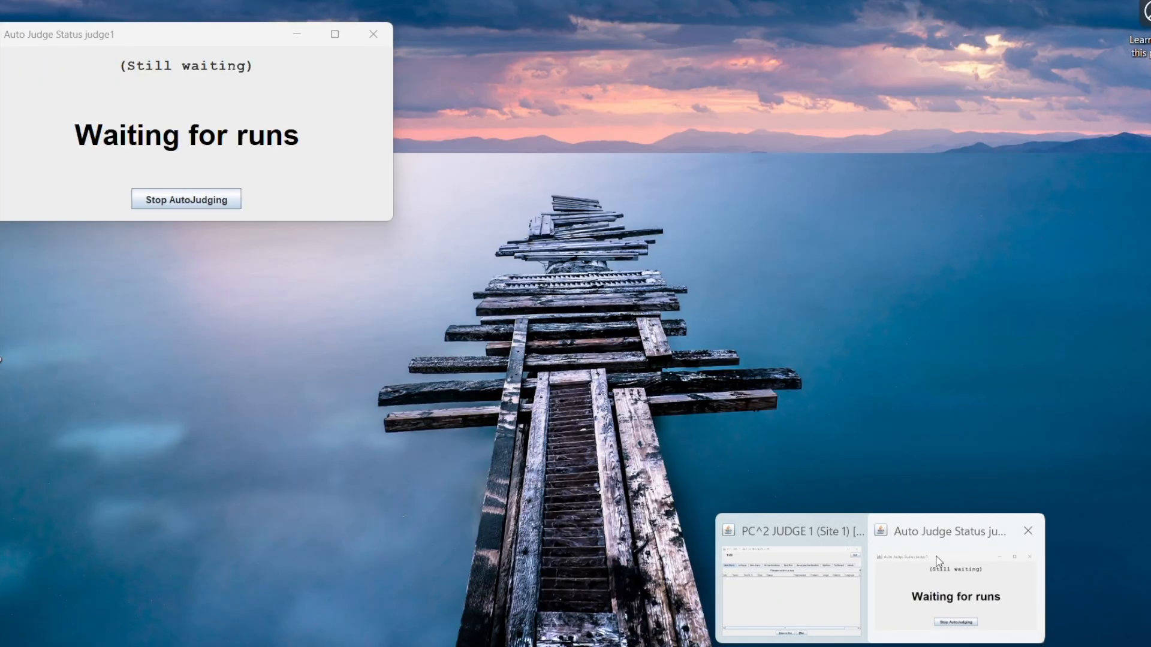
left_click(939, 561)
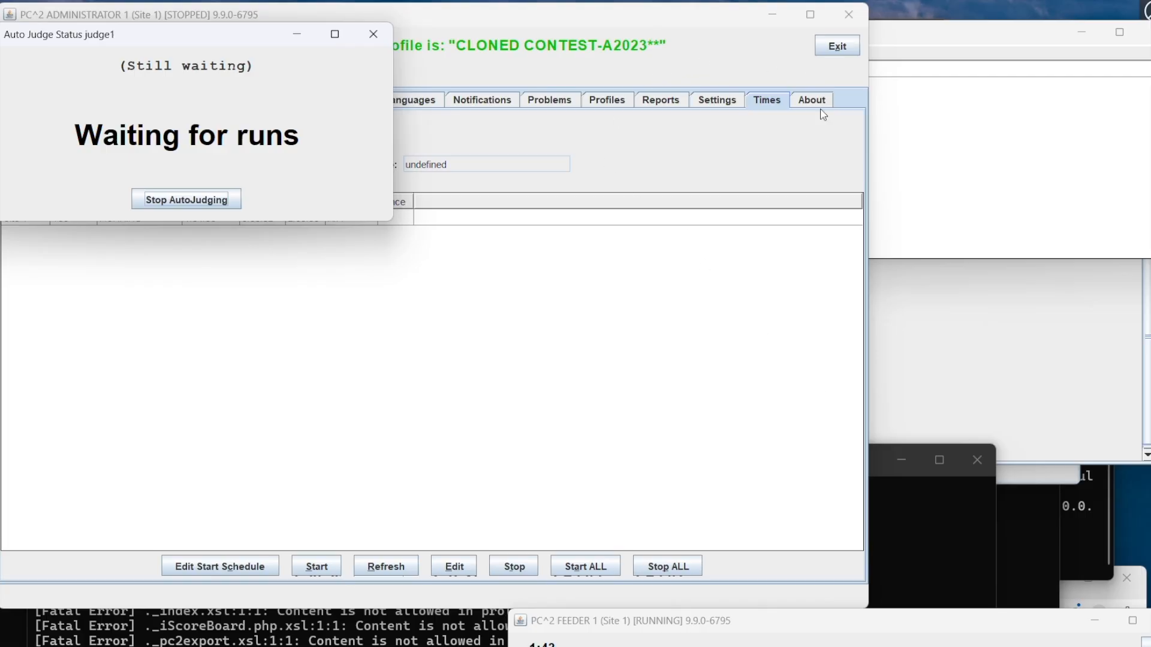
mouse_move(809, 644)
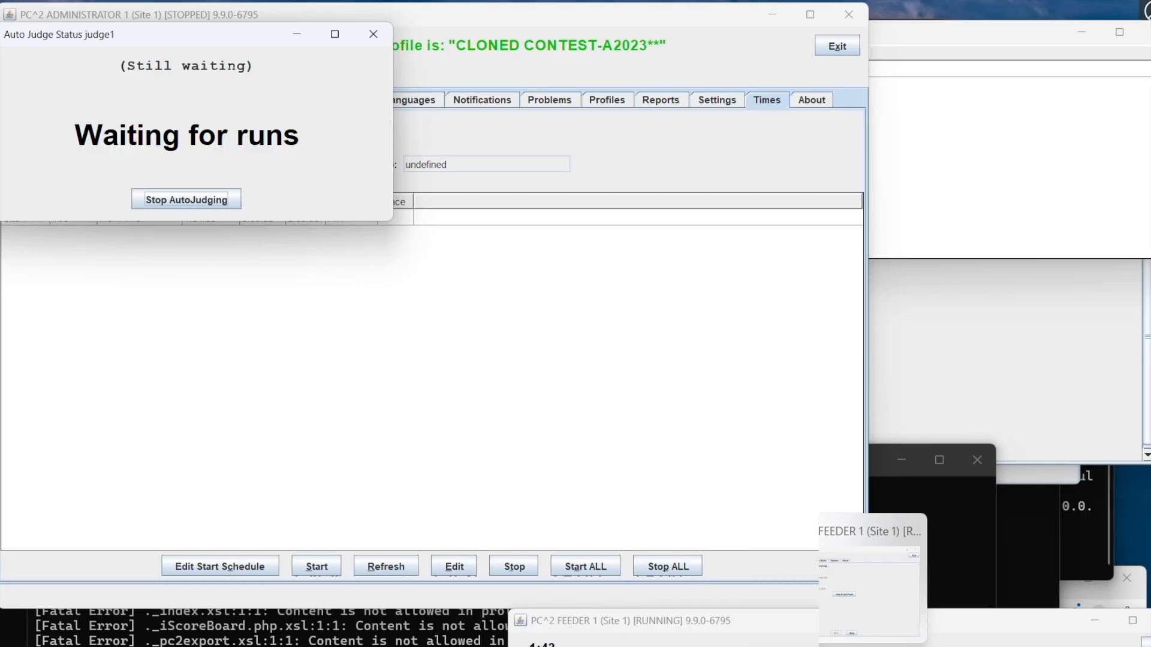
mouse_move(915, 644)
mouse_move(880, 644)
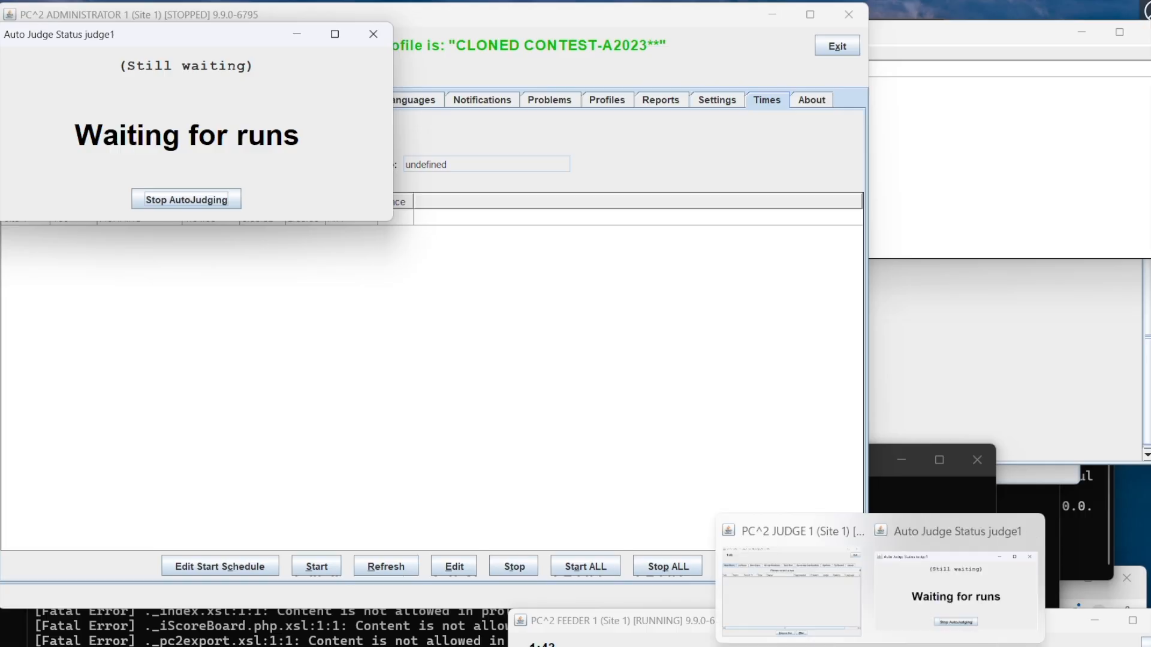
mouse_move(783, 581)
left_click(781, 580)
left_click_drag(738, 78, 710, 73)
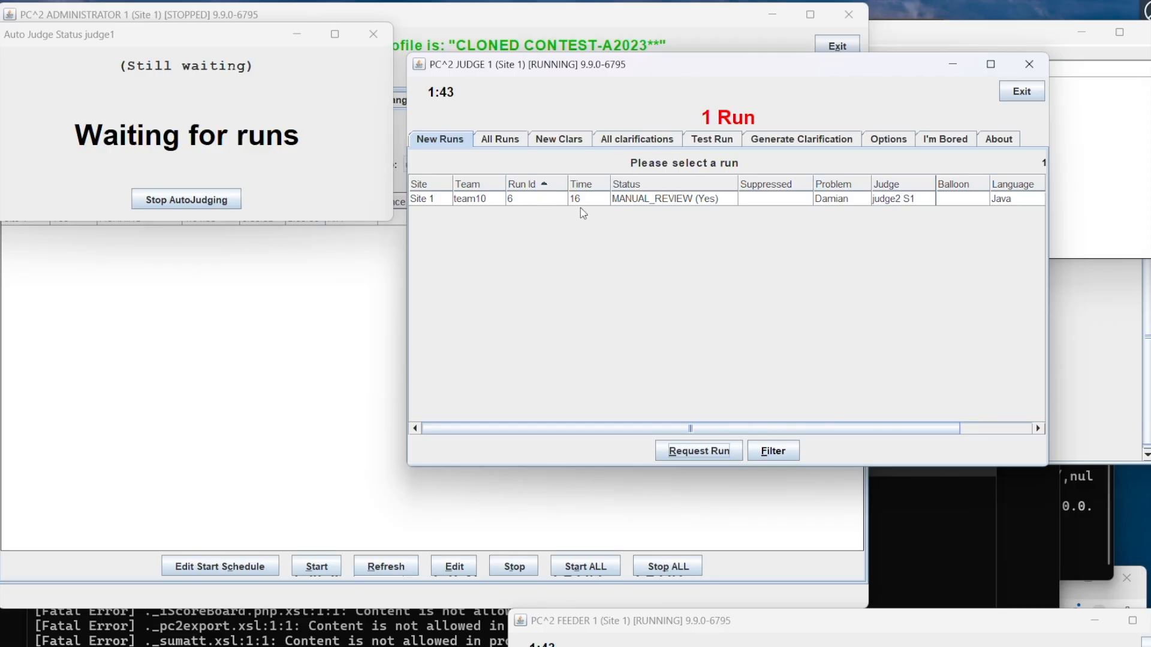
Step: Request team10's run 6, execute it, and compare the team's output with the judge's output
left_click(633, 203)
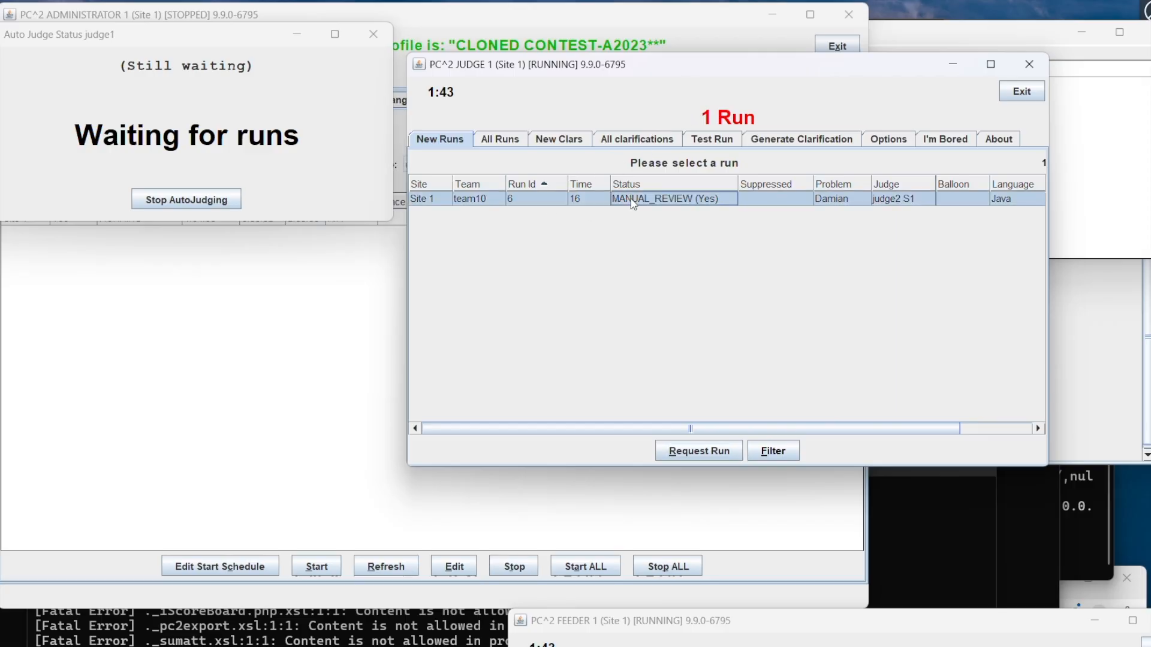
left_click(705, 449)
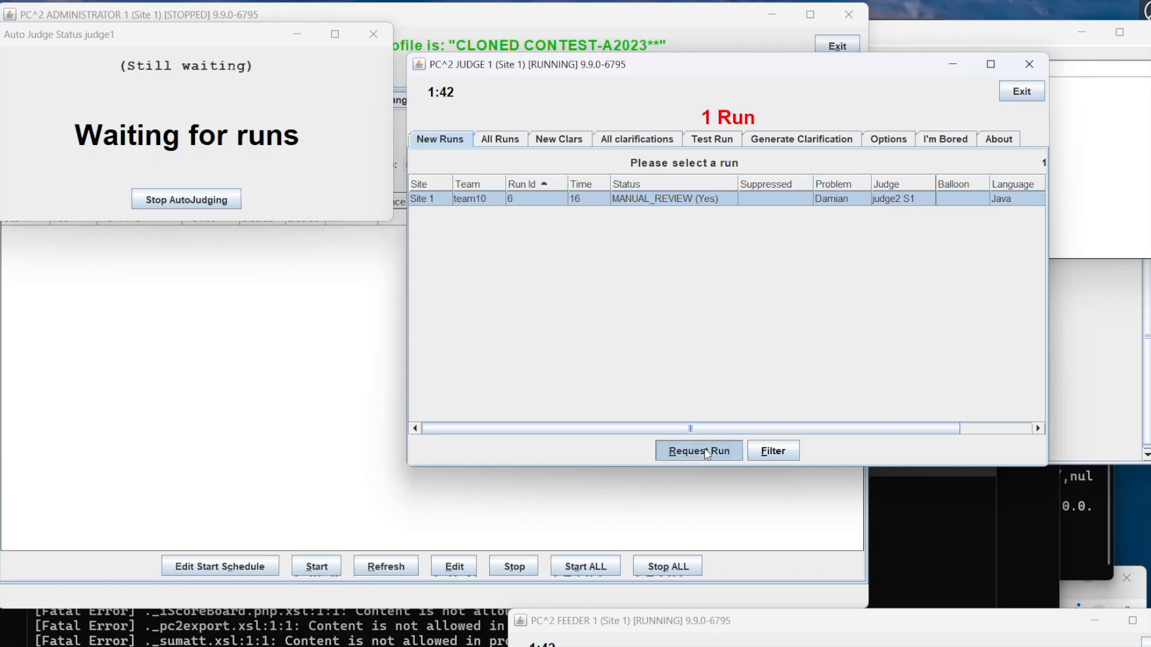
left_click(378, 427)
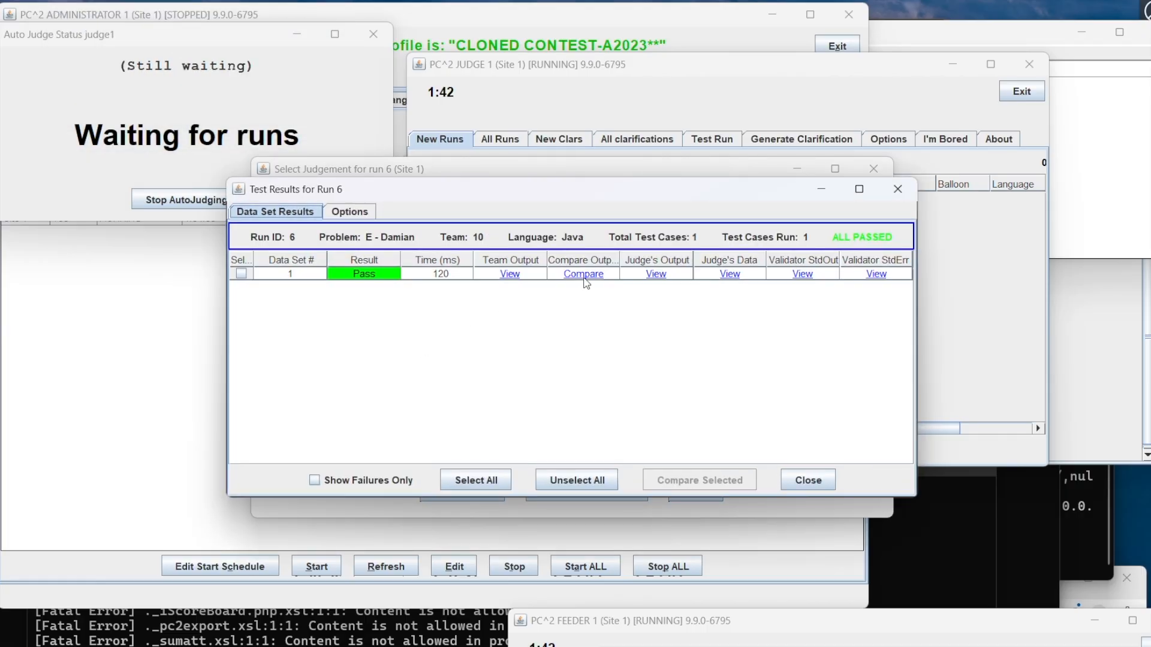
left_click(588, 276)
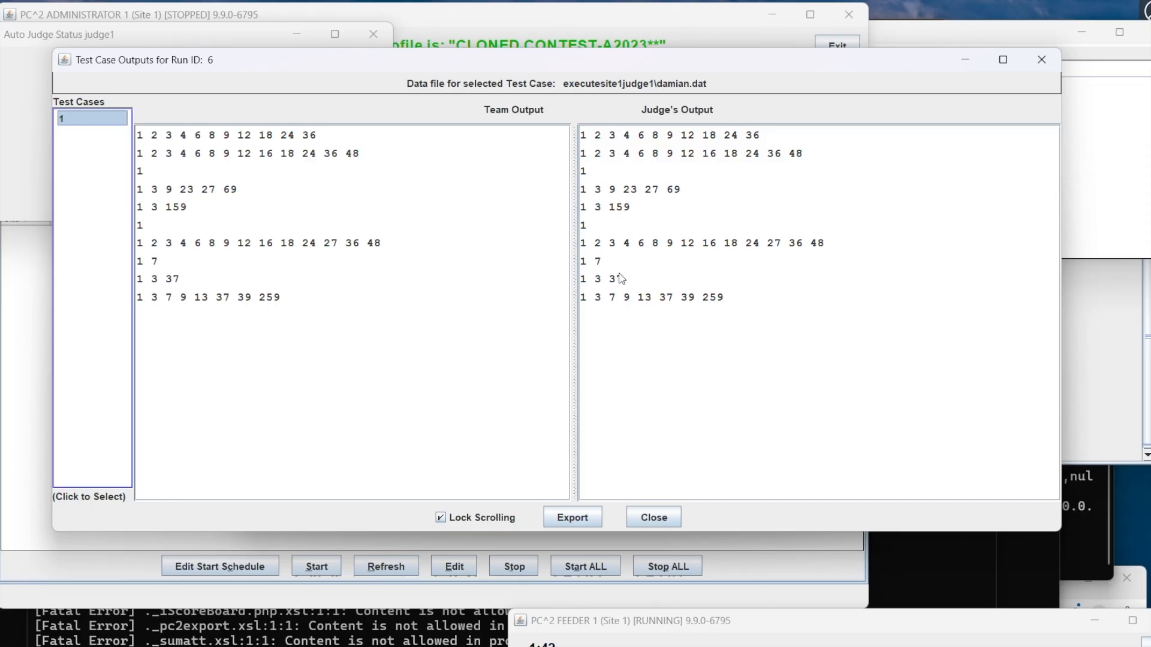
Step: Close the output comparison and test results for run 6, and accept the validator's recommended judgement
left_click(648, 516)
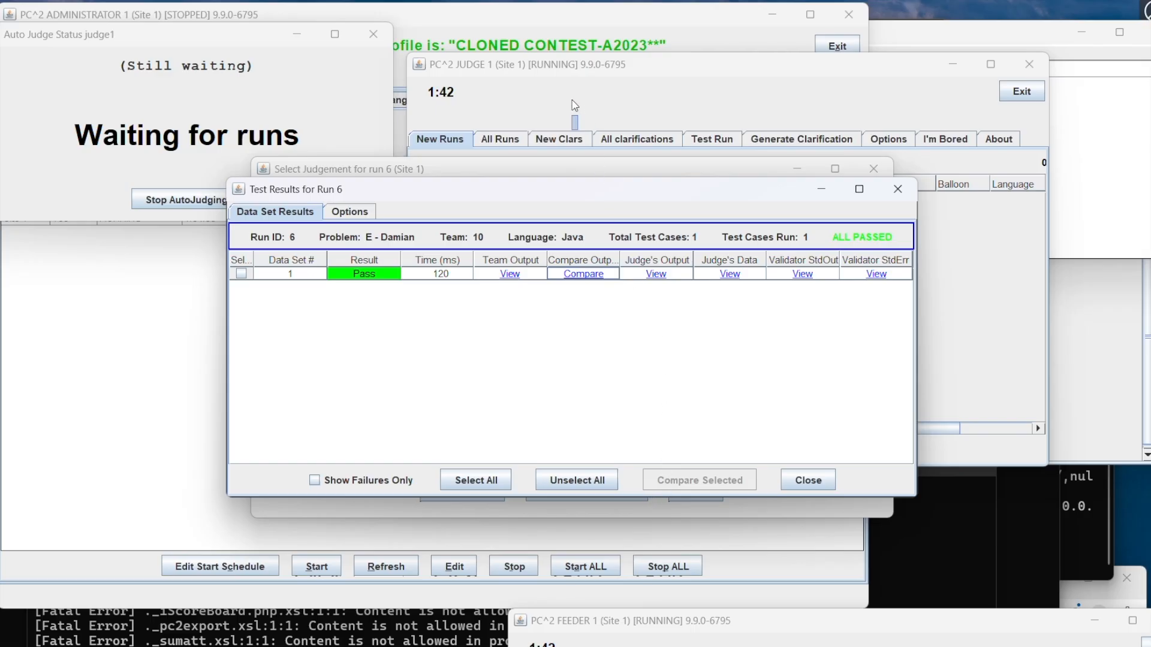
left_click(805, 483)
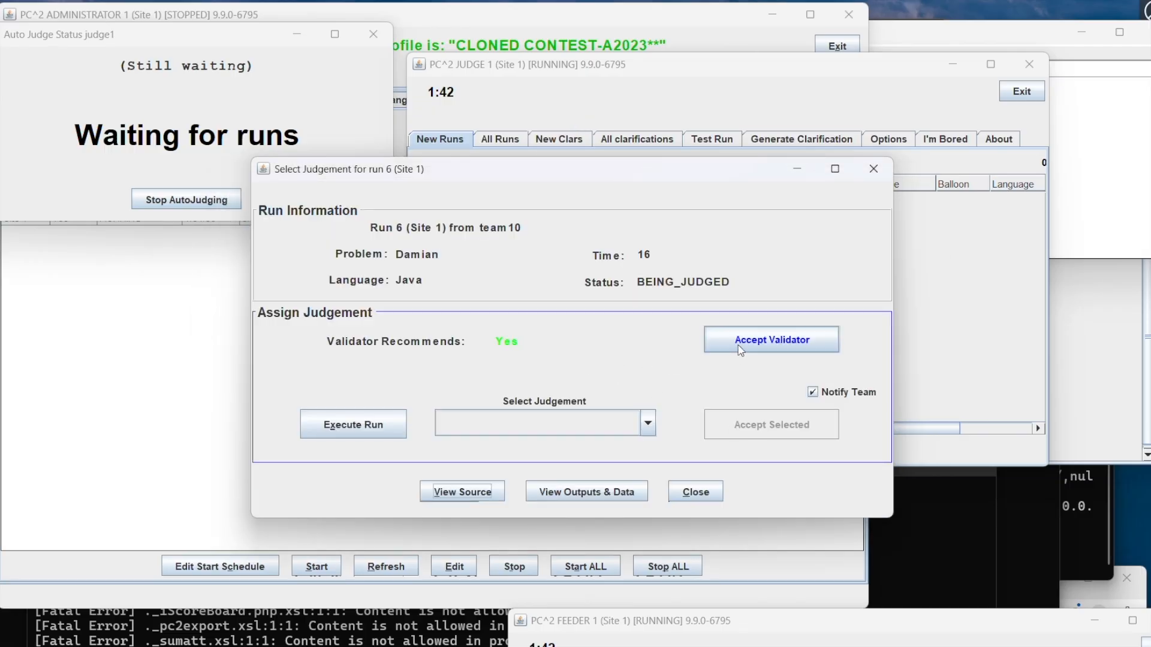
left_click(740, 342)
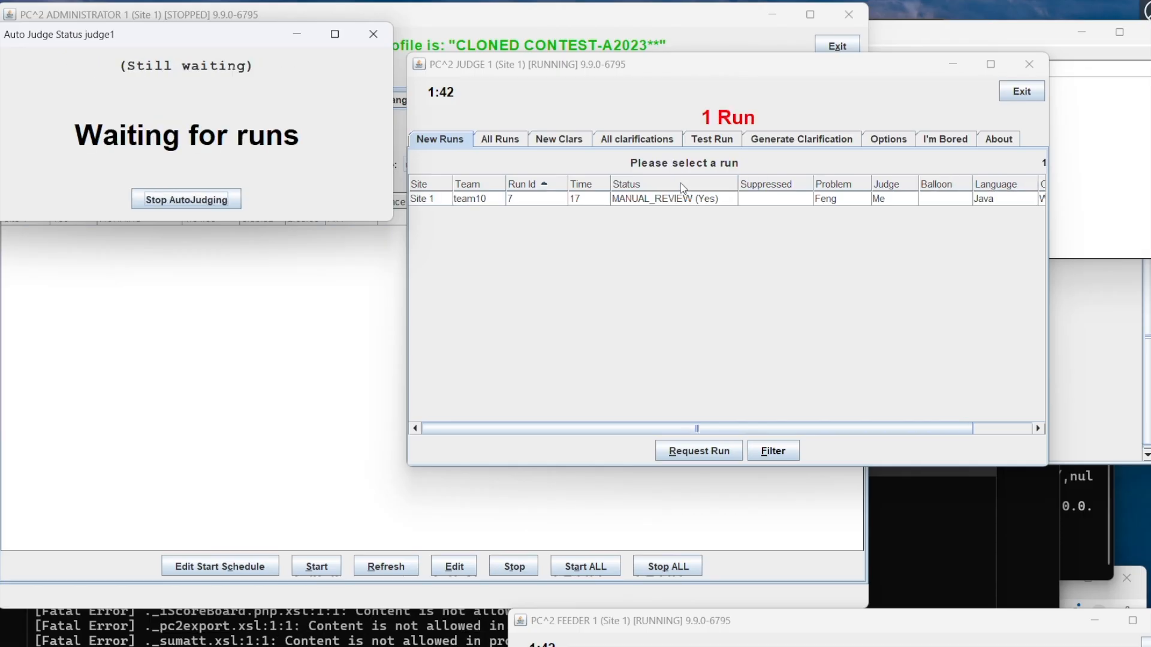
Step: Request team10's run 7, execute it, and compare the team's output with the judge's output
left_click(680, 198)
left_click(709, 452)
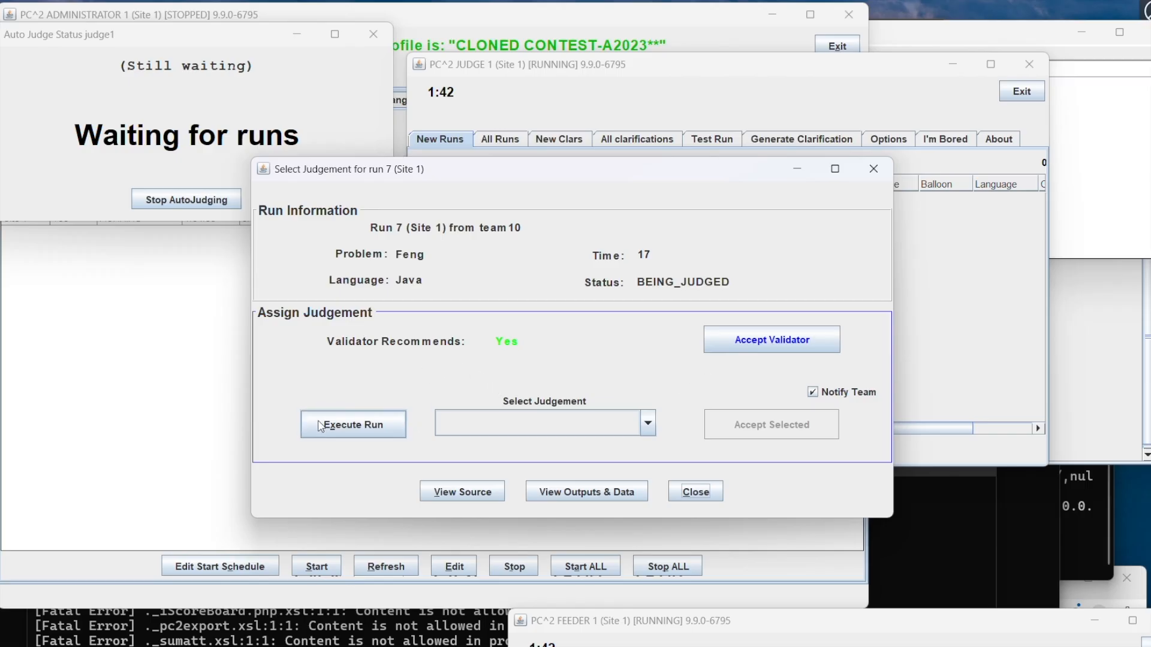
left_click(354, 425)
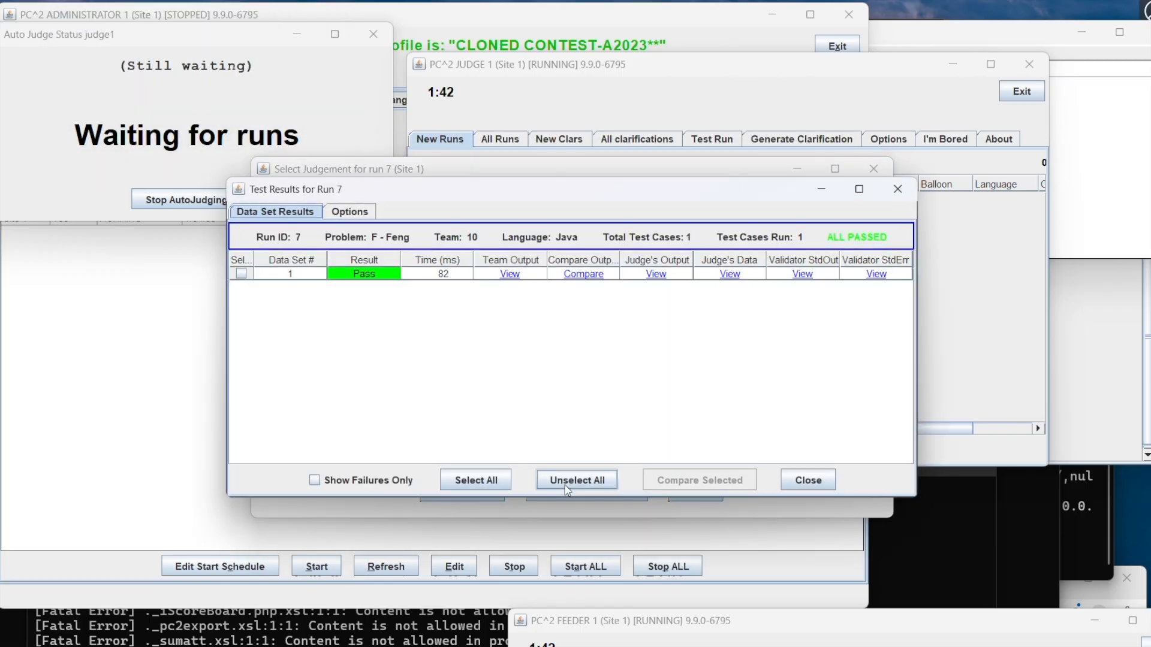
left_click(585, 274)
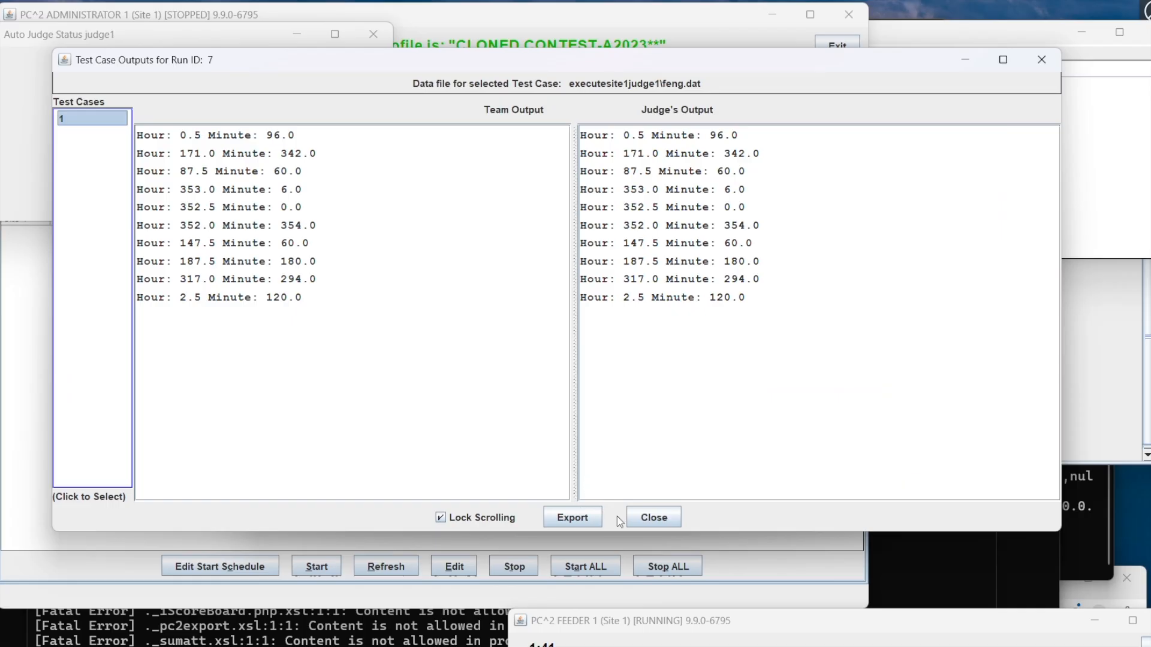
Step: Close the output comparison and test results for run 7, and accept the validator's recommended judgement
left_click(651, 518)
left_click(806, 484)
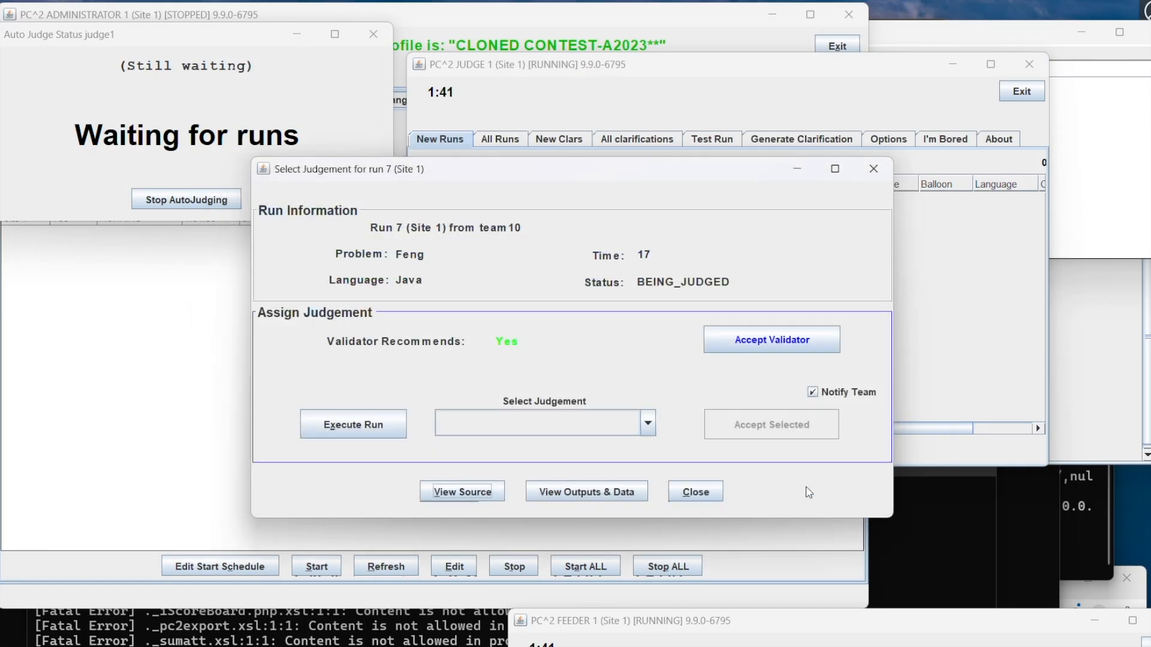
left_click(769, 346)
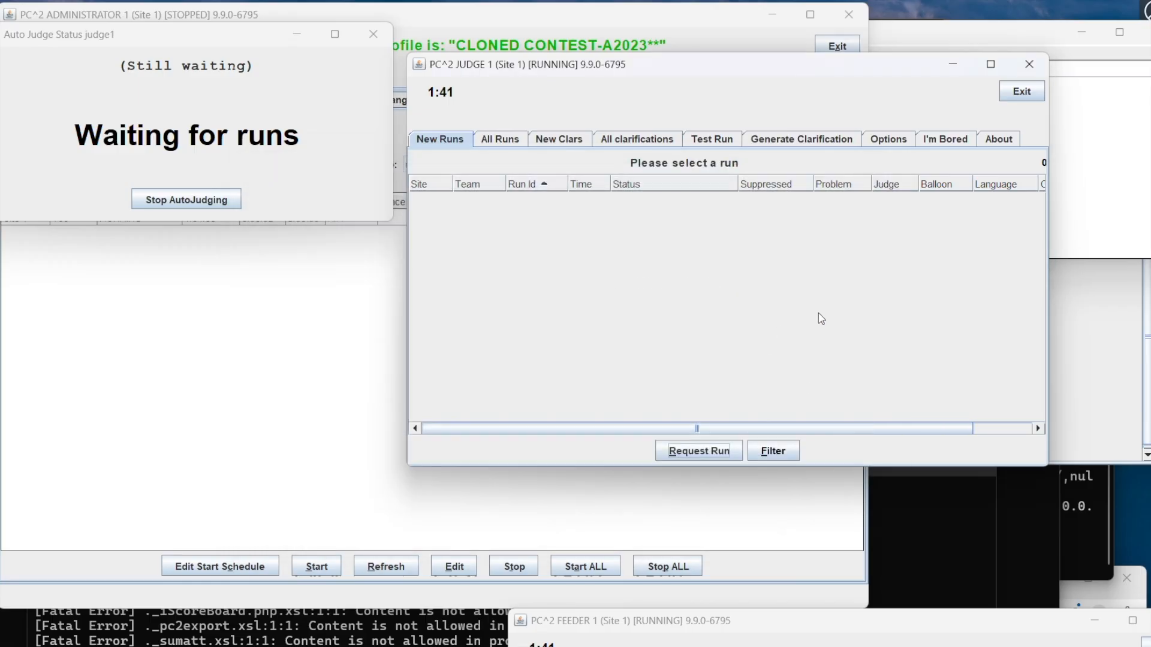
Step: Check the standings in the scoreboard client, move its window aside, and return to the judge client
left_click(1072, 333)
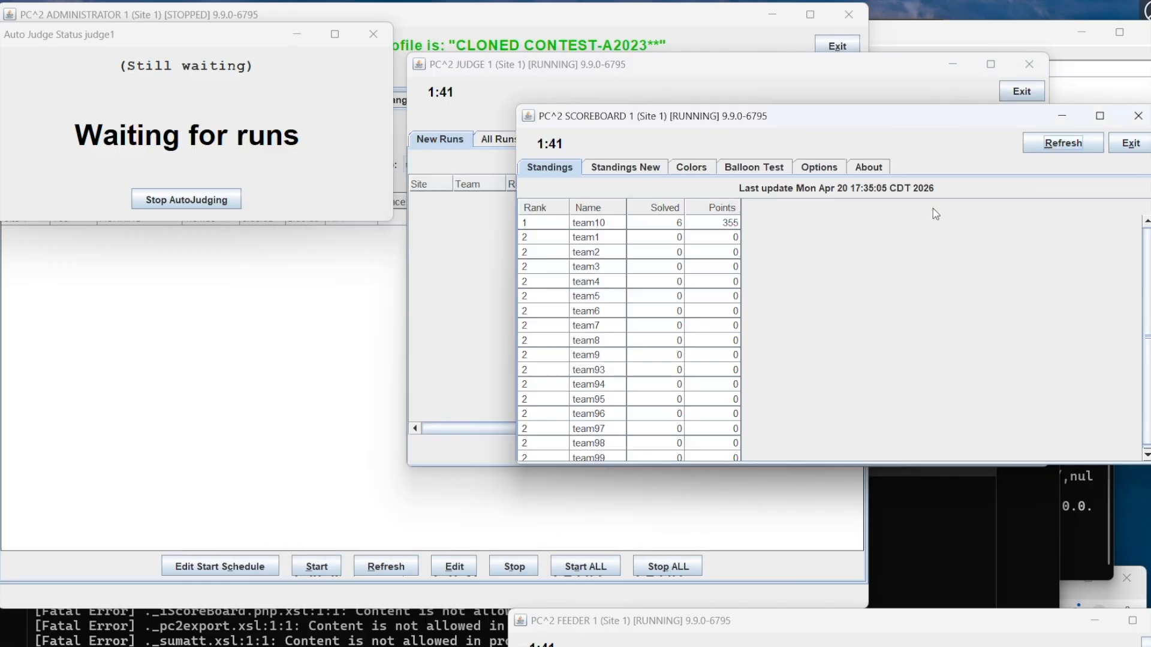
left_click_drag(883, 117, 918, 191)
left_click(794, 72)
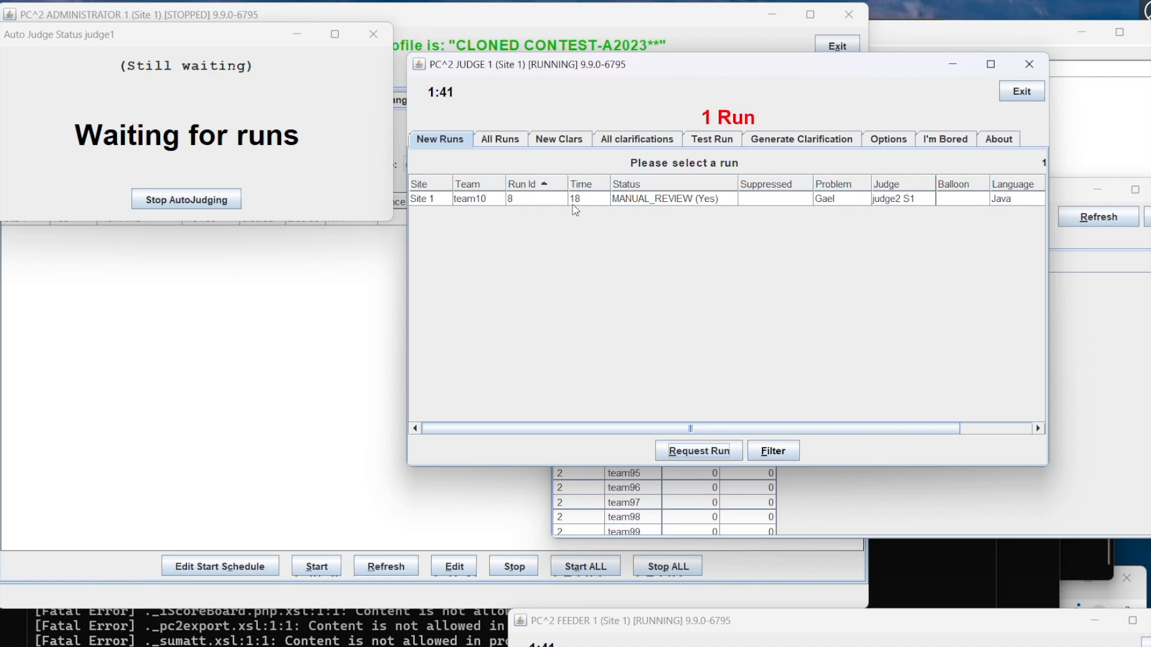
Step: Request team10's run 8, execute it, and compare the full team output with the judge's output
left_click(632, 199)
left_click(705, 448)
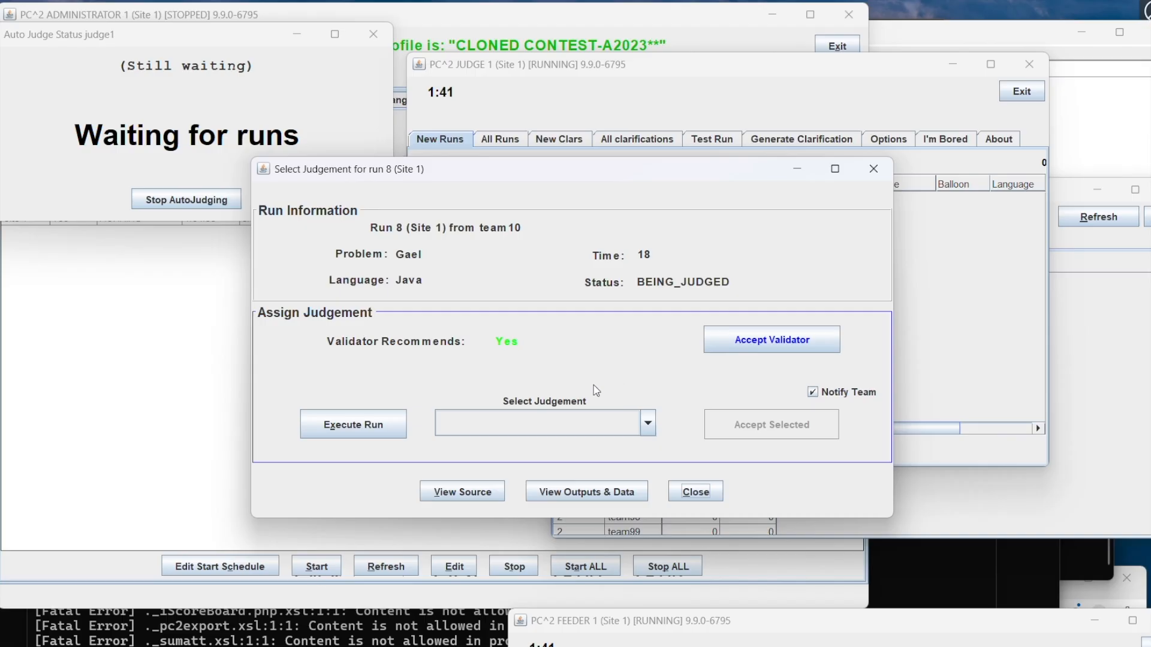
left_click(385, 422)
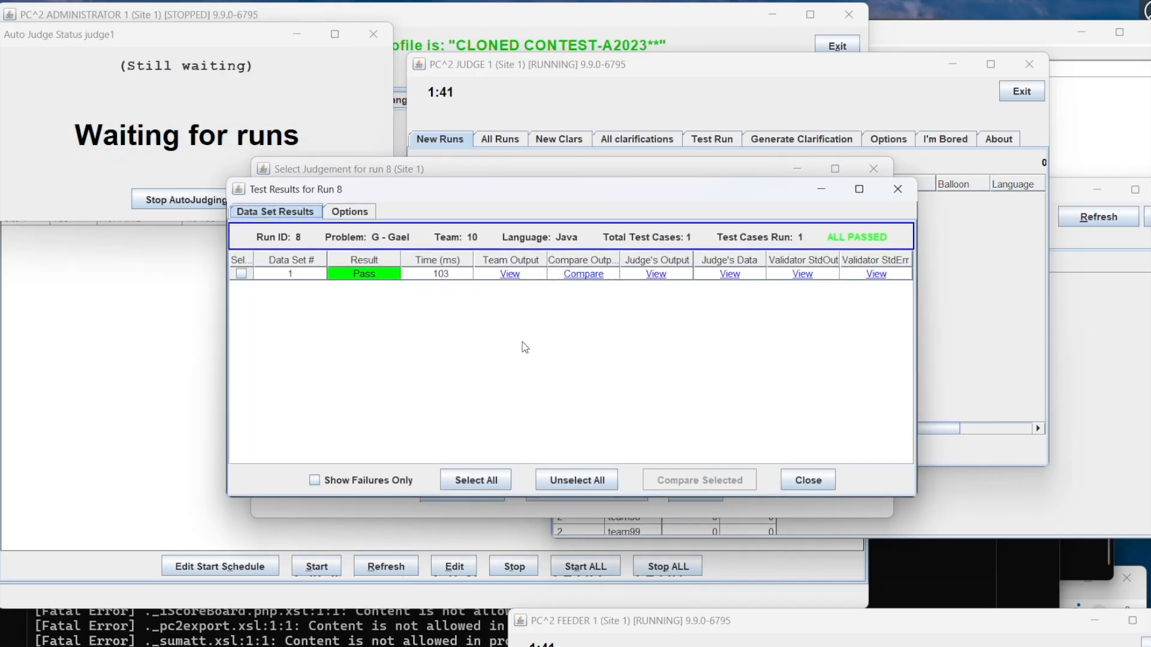
left_click(566, 271)
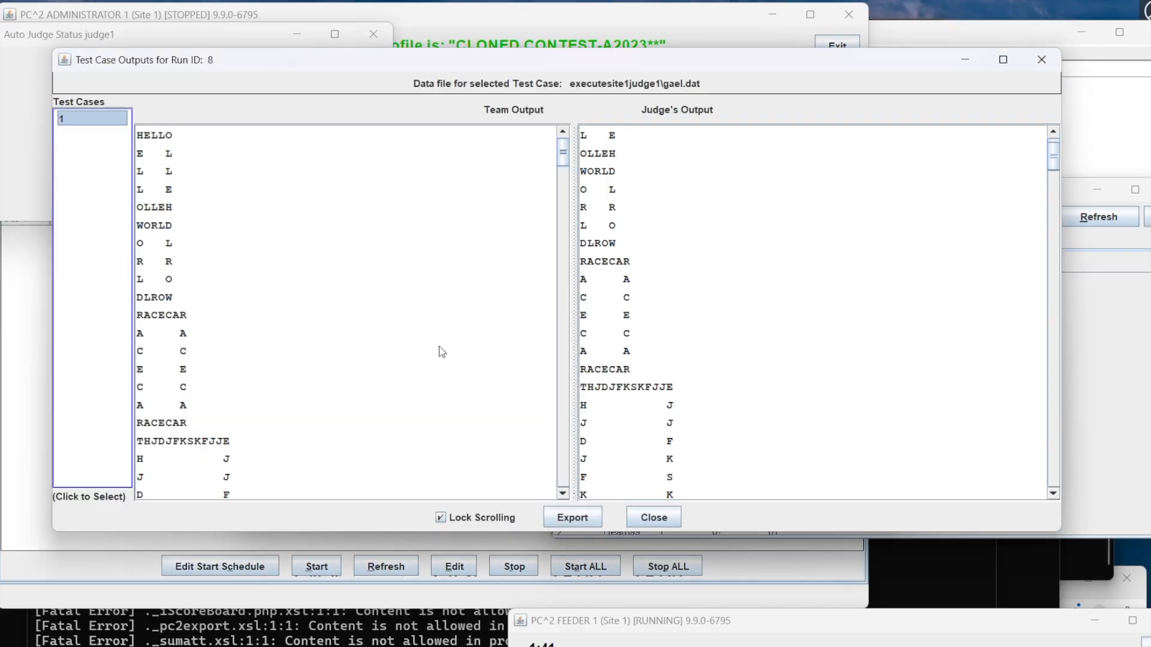
scroll(444, 357, "down", 15)
scroll(444, 349, "down", 15)
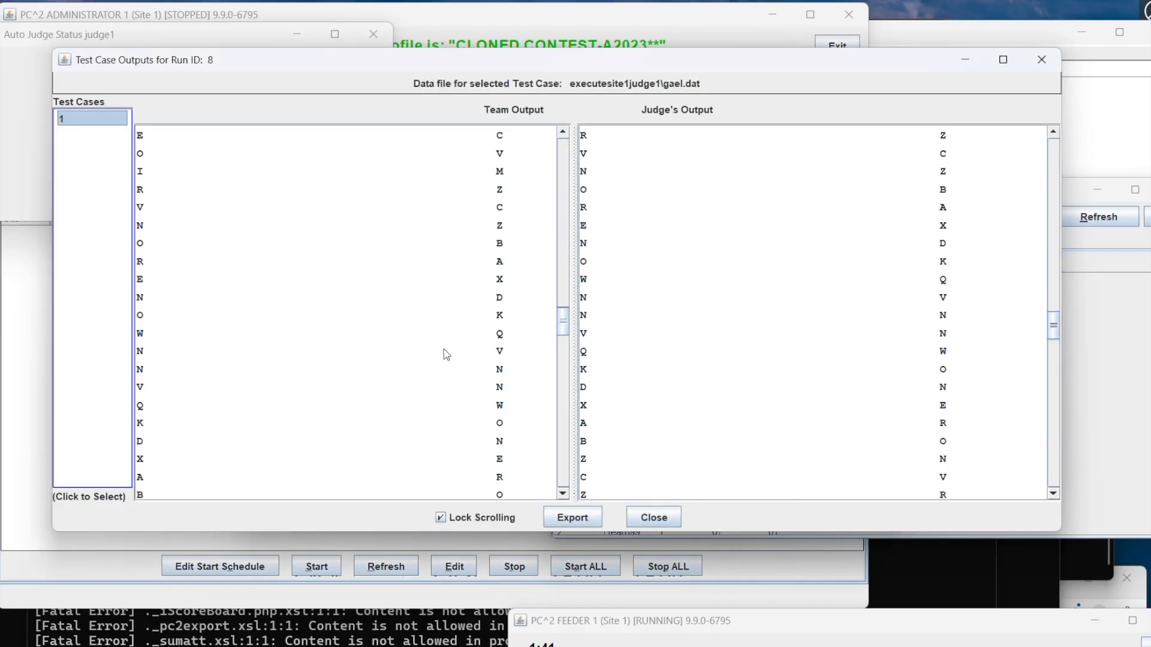
scroll(444, 348, "down", 15)
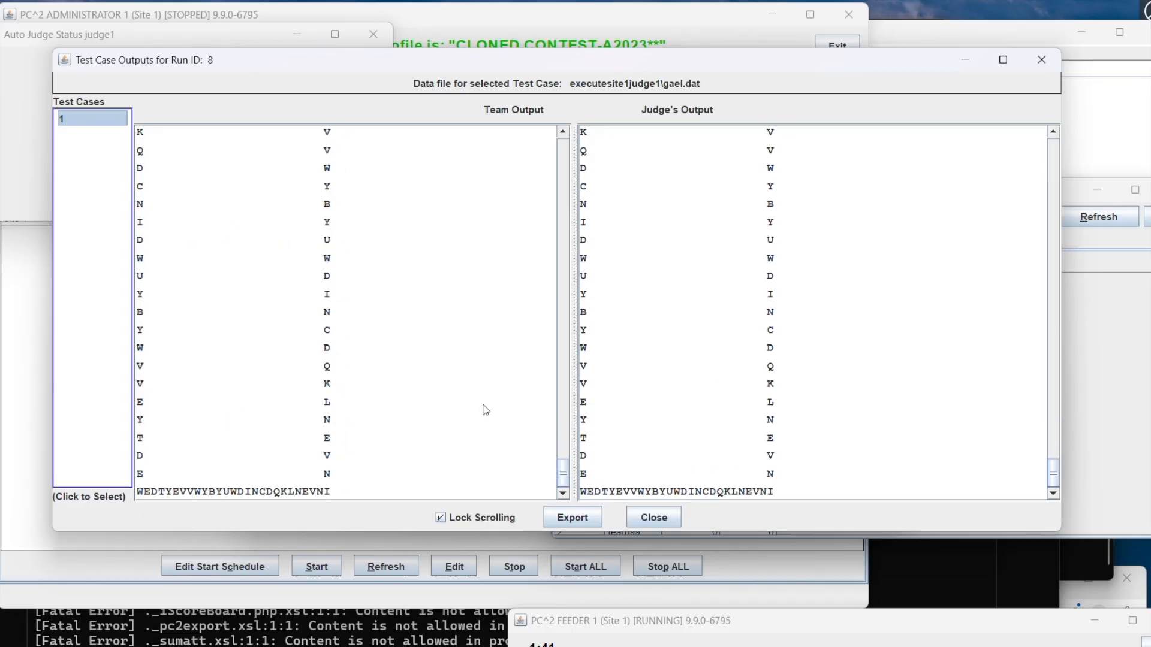
scroll(489, 410, "up", 10)
Step: Close the output comparison and test results for run 8, and accept the validator's recommended judgement
left_click(660, 517)
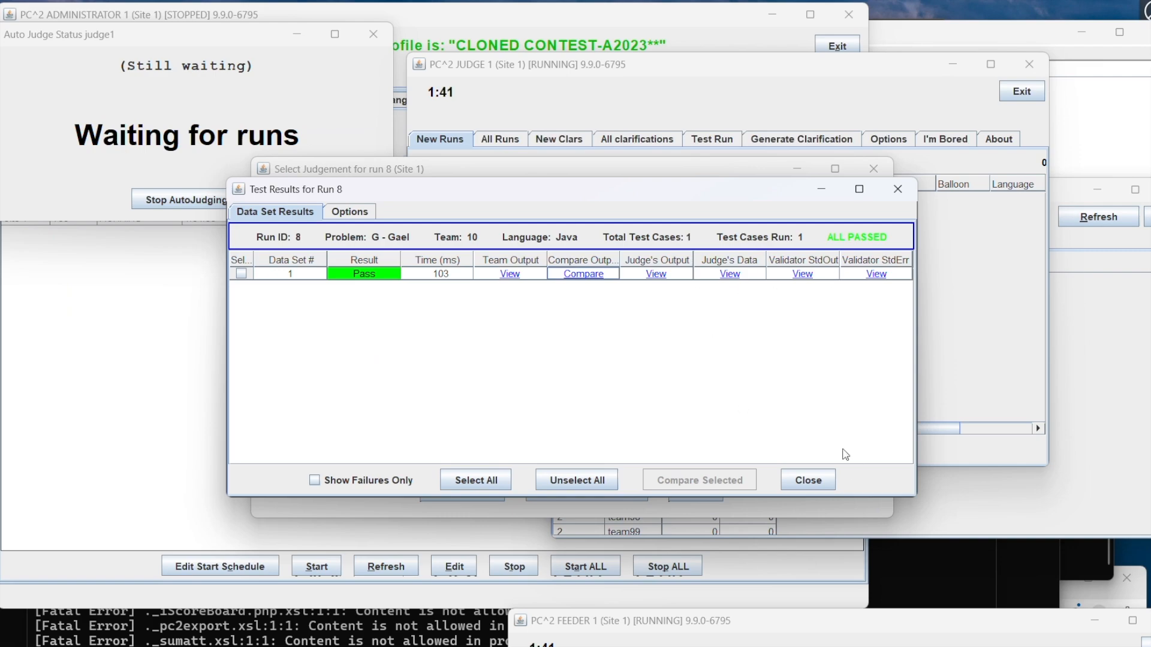
left_click(807, 481)
left_click(764, 341)
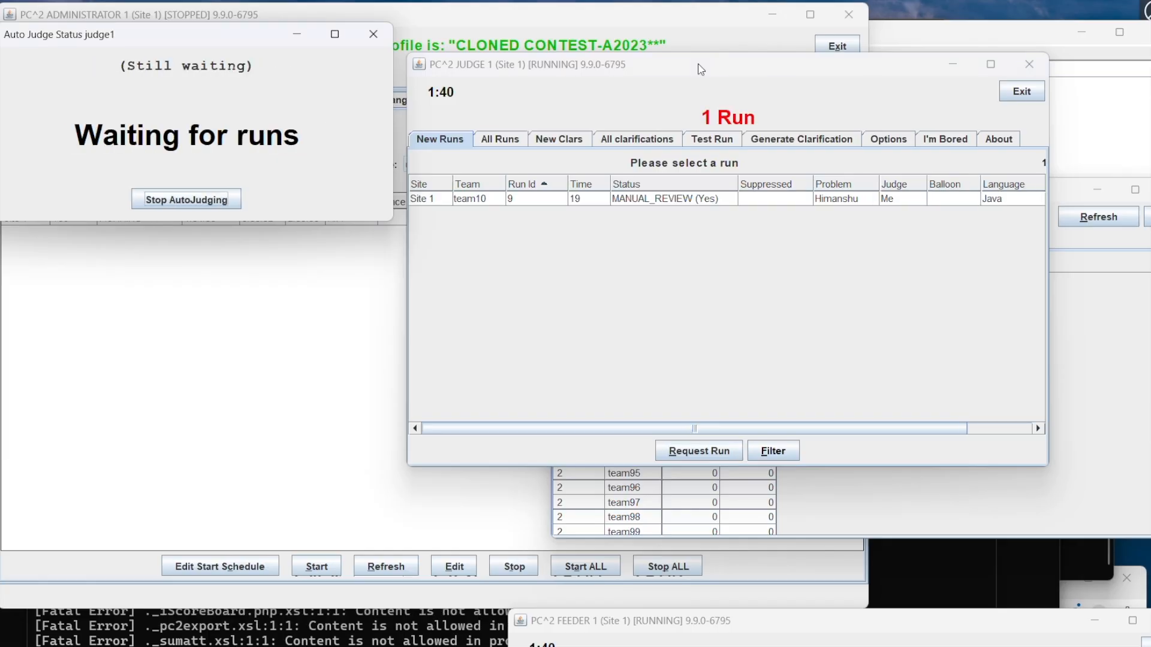
Step: Request team10's run 9, execute it, and compare the team's output with the judge's output
left_click(651, 198)
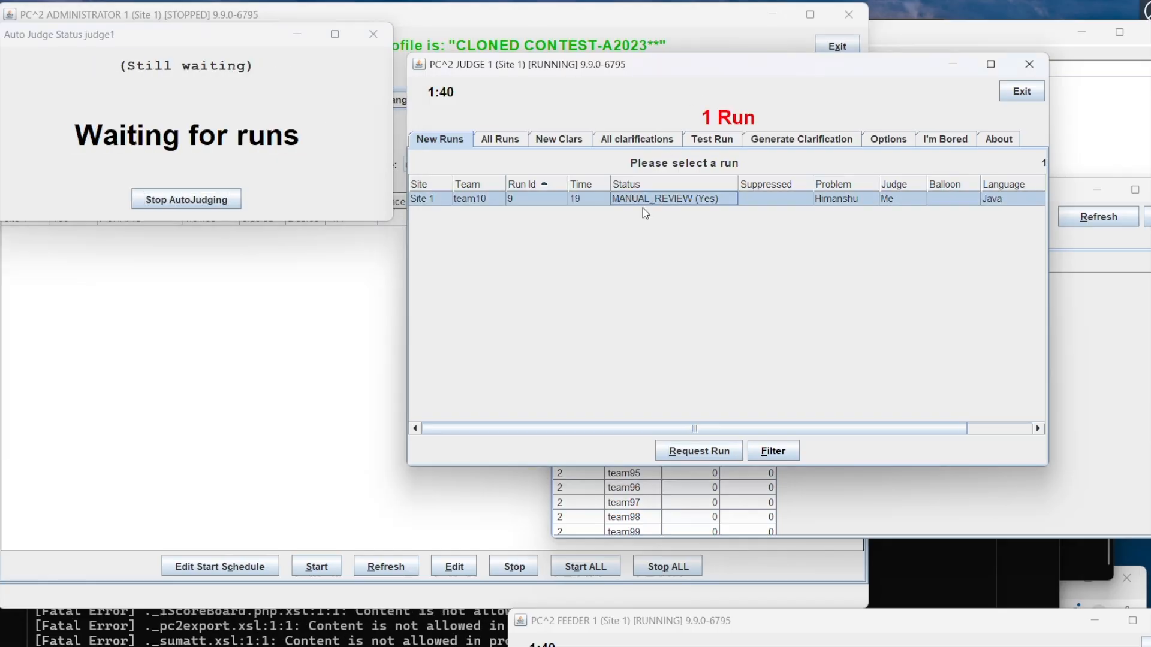
left_click(706, 457)
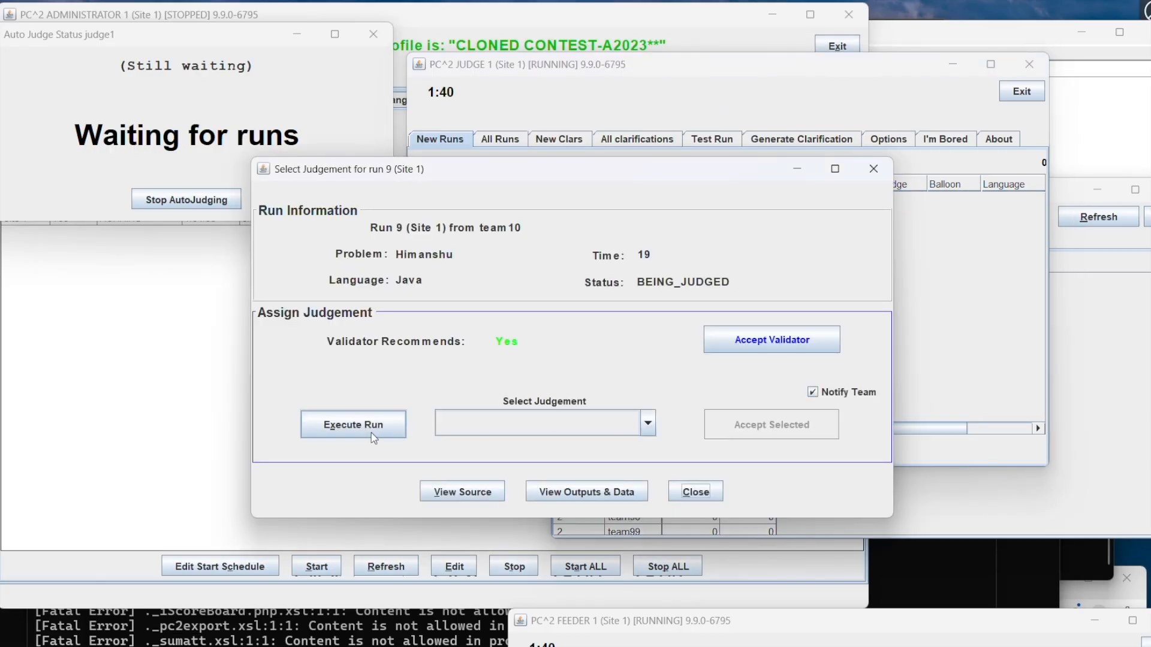
left_click(372, 426)
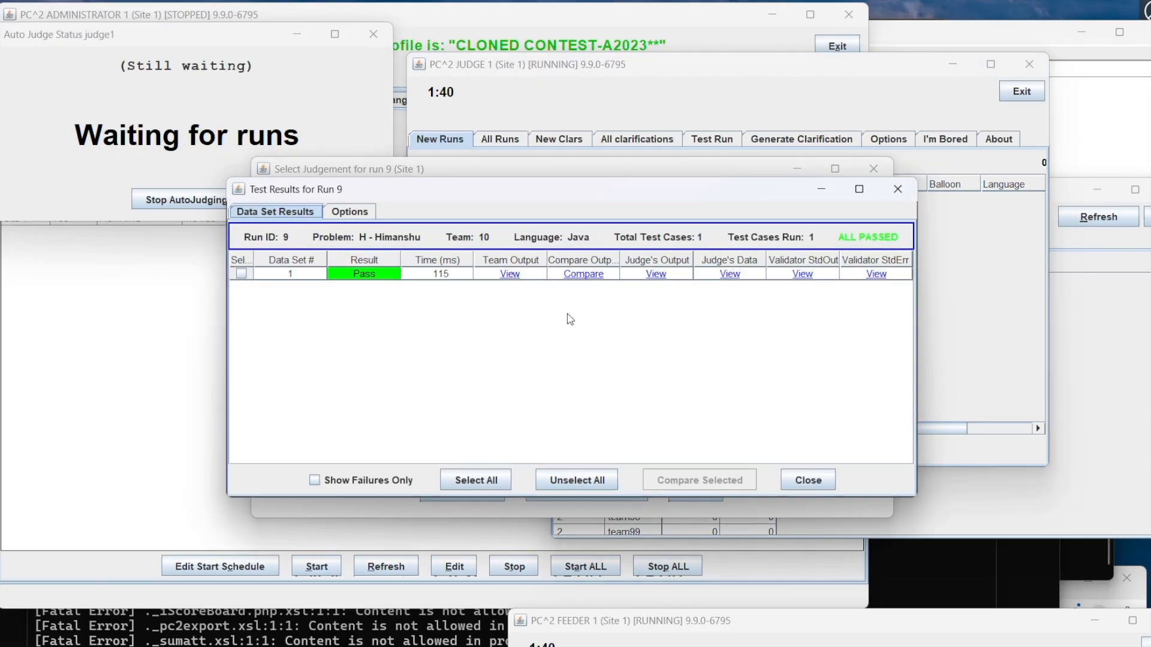
left_click(583, 274)
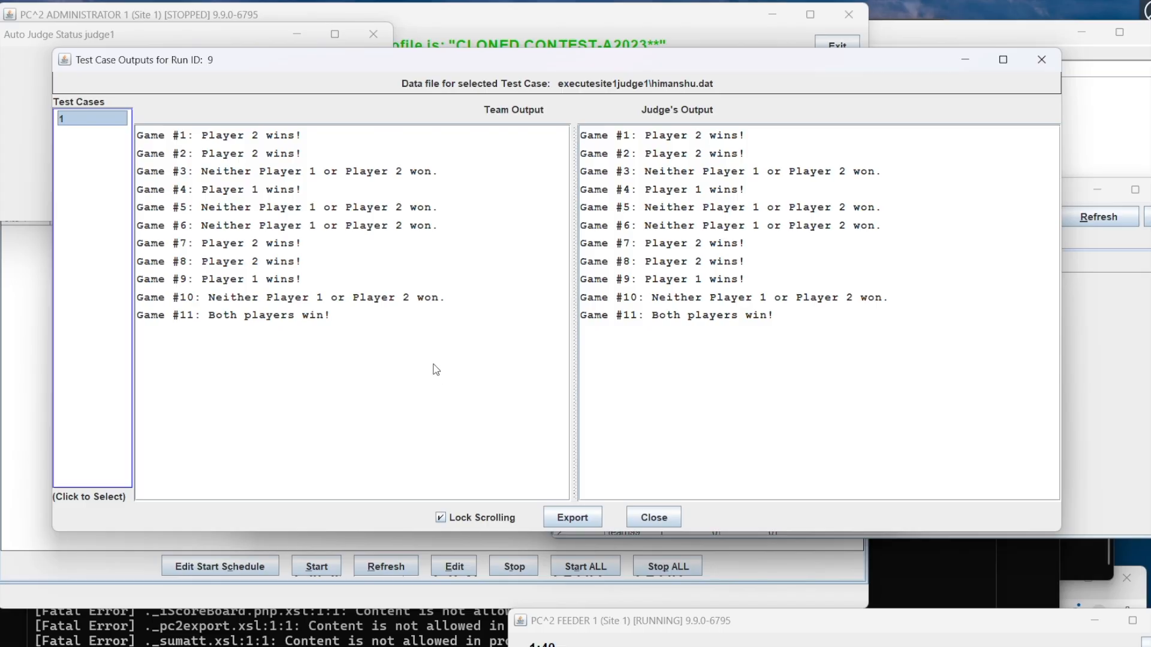
Step: Close the output comparison and test results for run 9, and accept the validator's recommended judgement
left_click(651, 518)
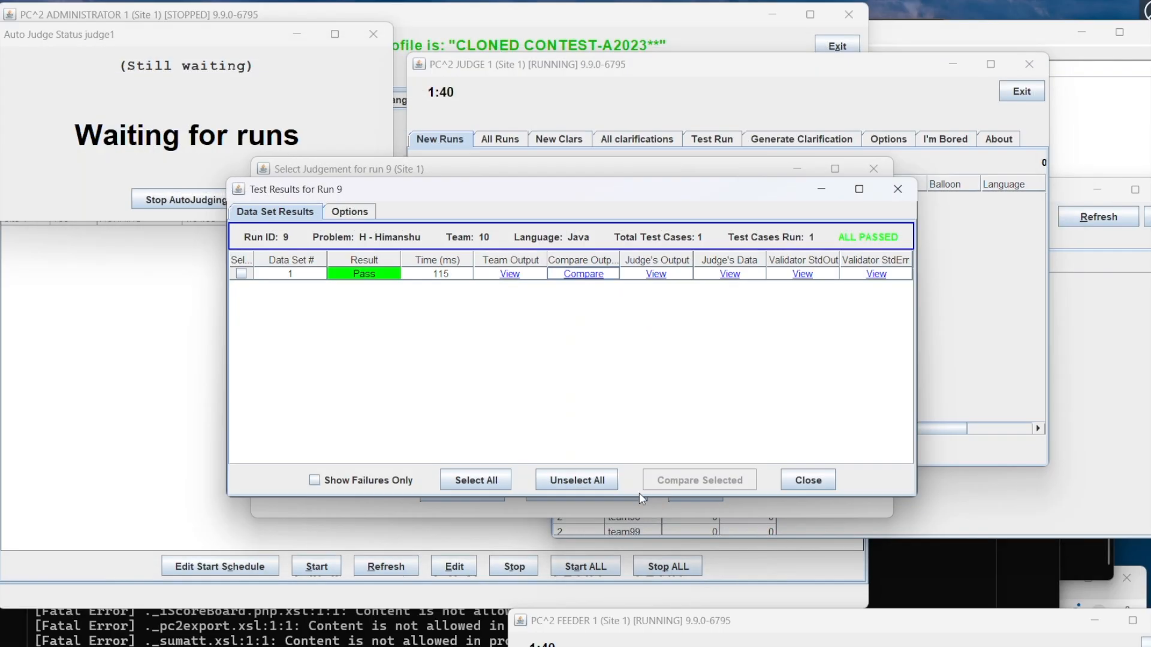
left_click(808, 480)
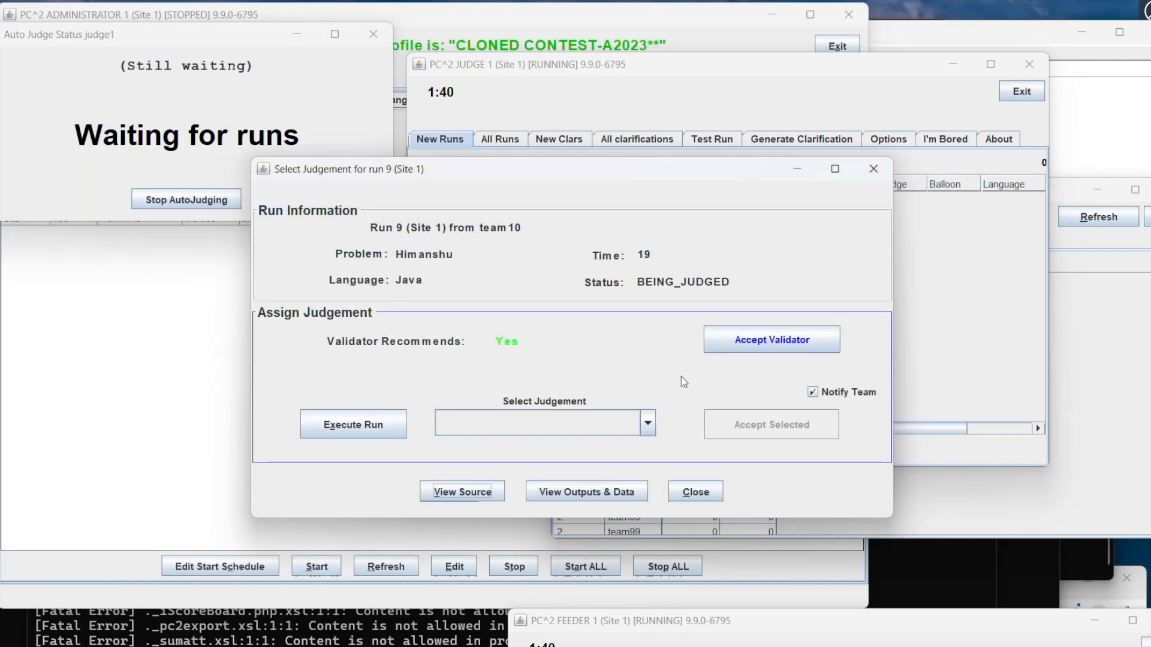
left_click(735, 348)
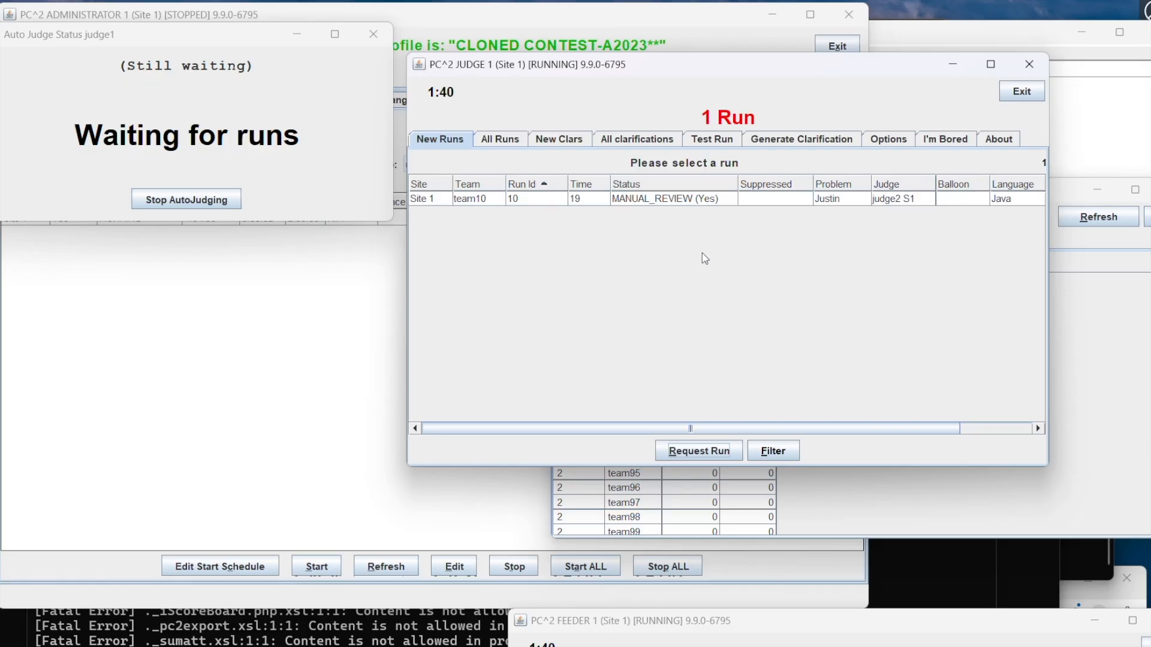
Step: Request team10's run 10, execute it, and compare the team's output with the judge's output
left_click(681, 206)
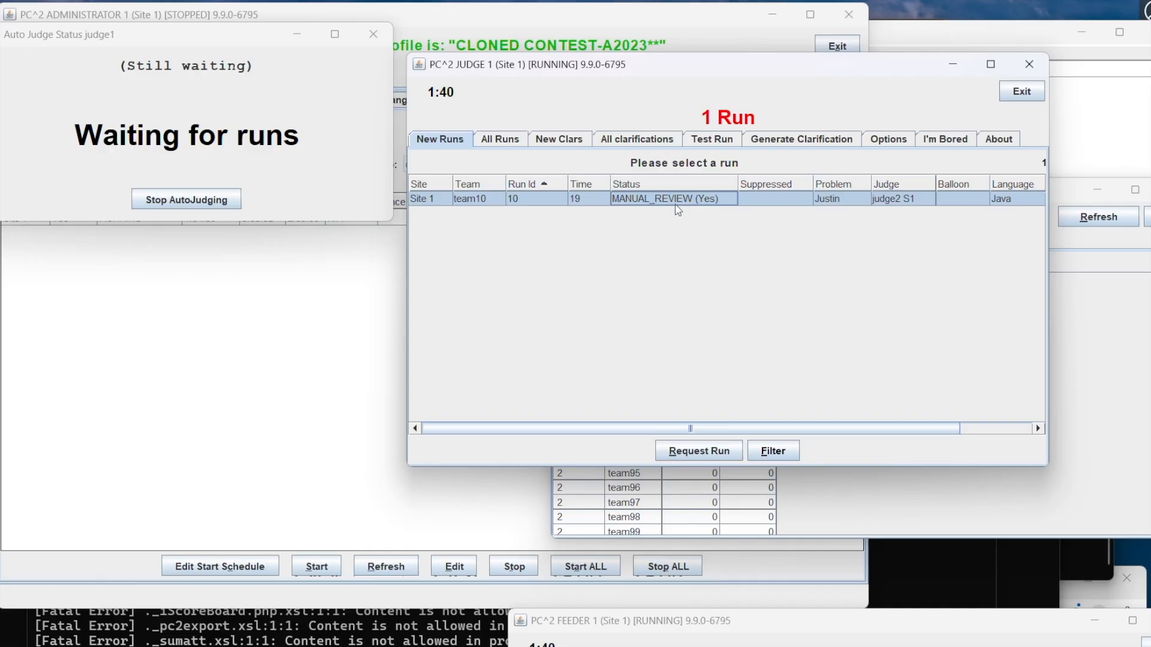
left_click(693, 448)
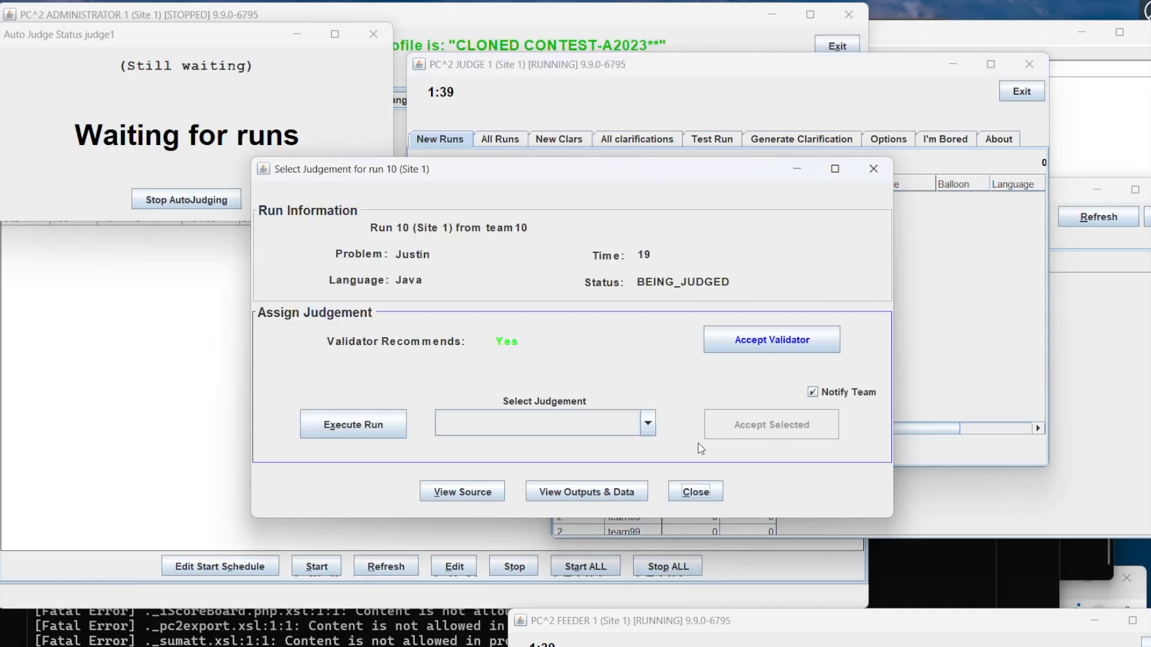
left_click(374, 423)
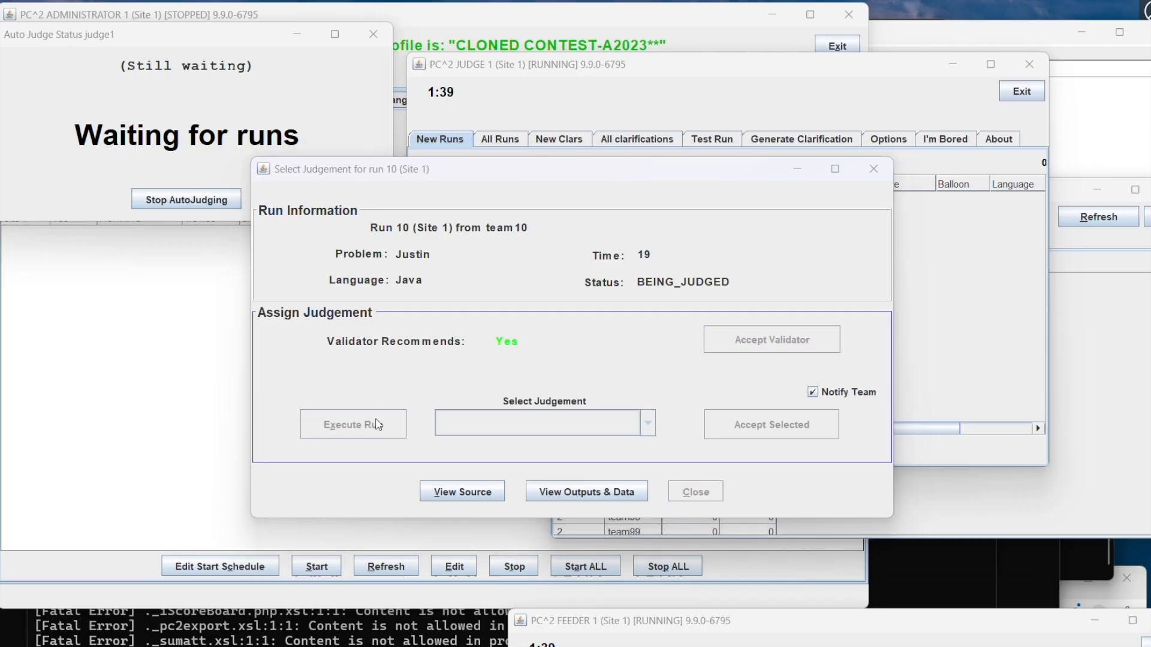
left_click(594, 310)
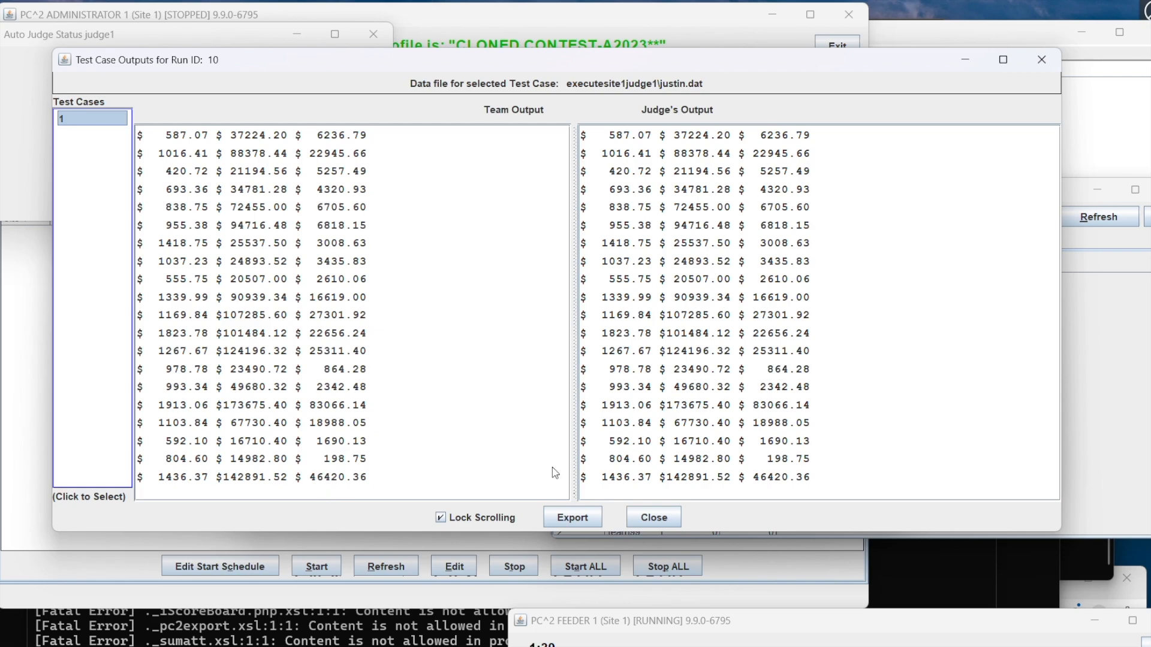
left_click(435, 304)
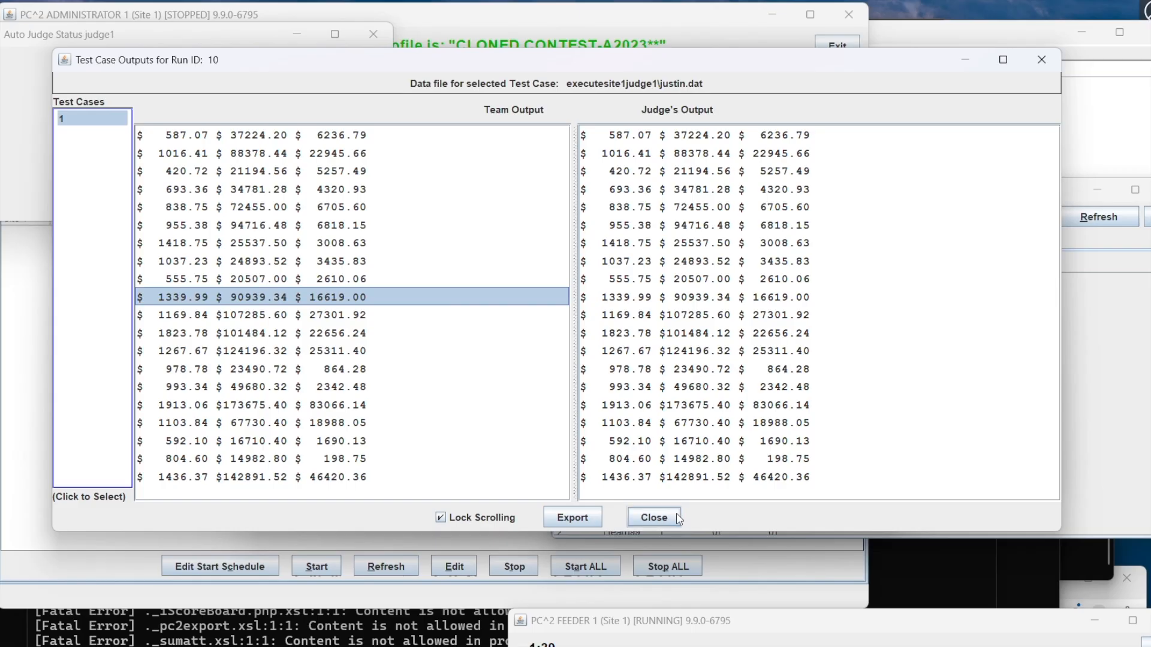
Step: Close the output comparison and test results for run 10, and accept the validator's recommended judgement
left_click(658, 517)
left_click(791, 479)
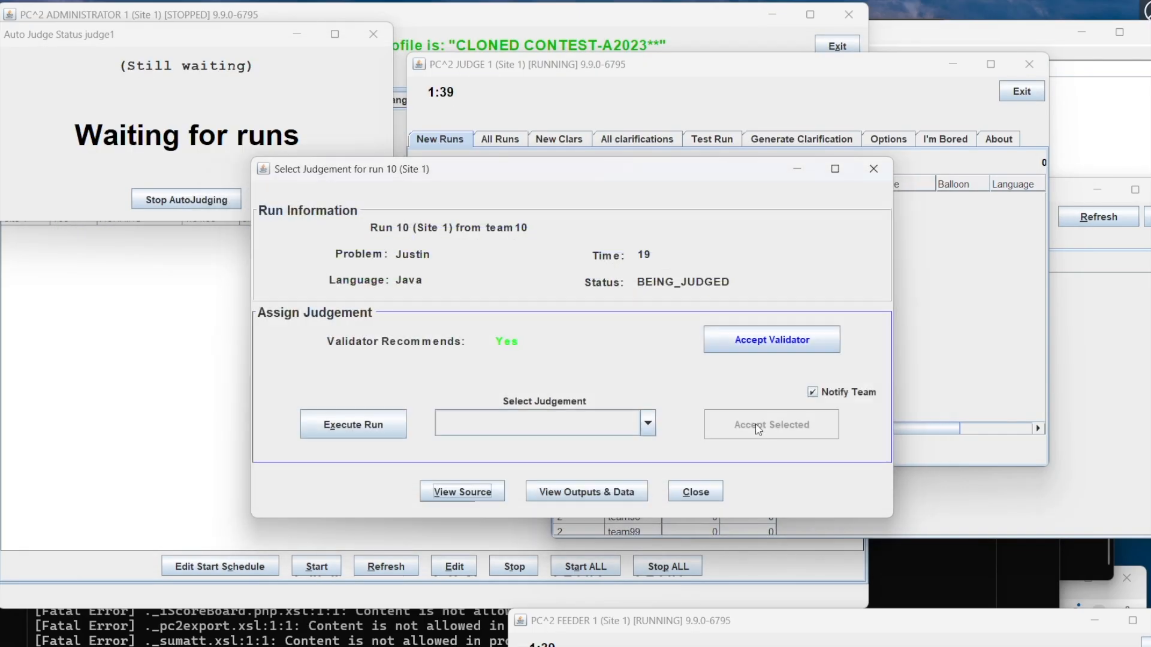
left_click(735, 340)
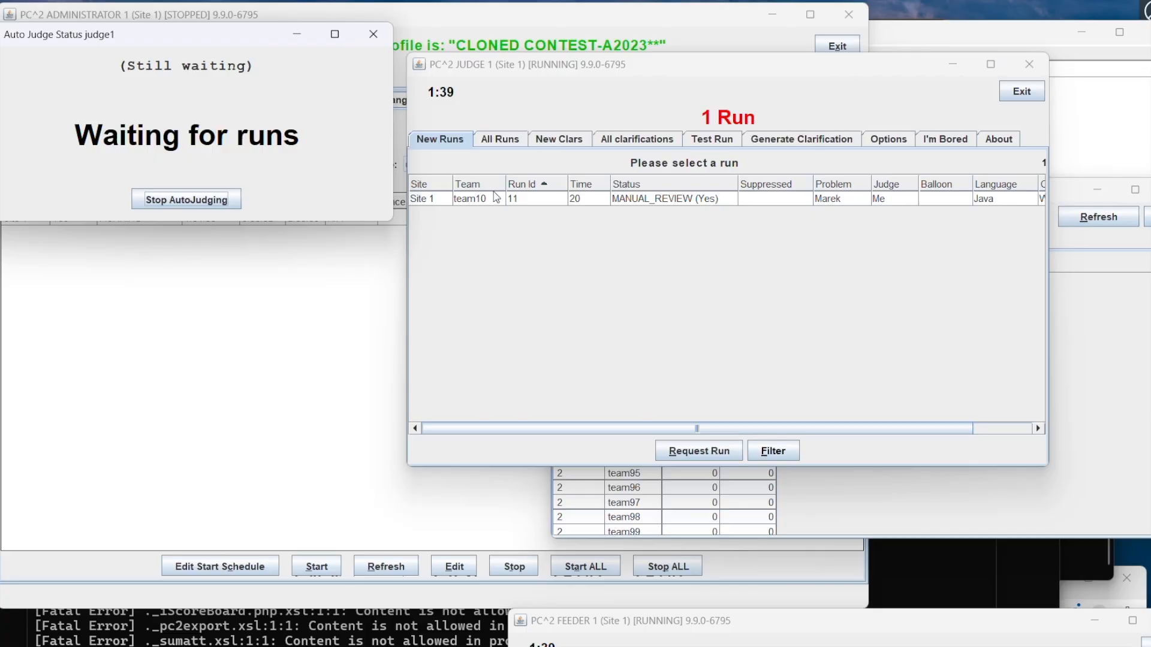
Step: Request team10's run 11, execute it, and compare the team's output with the judge's output
left_click(637, 199)
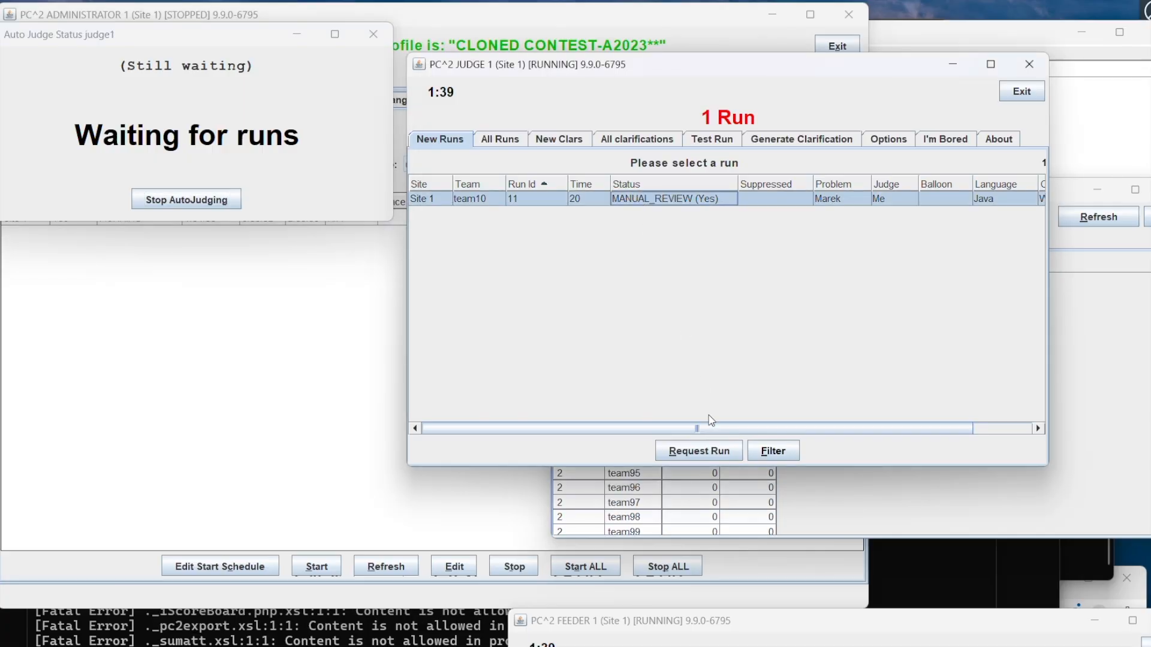
left_click(712, 450)
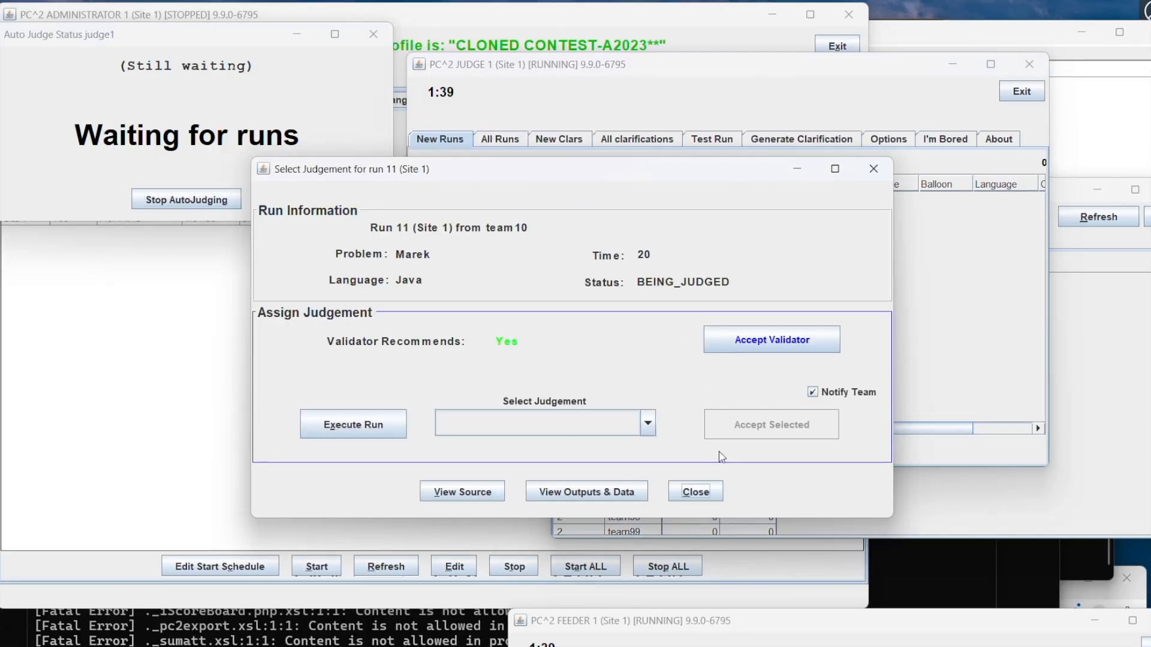
left_click(364, 425)
left_click(572, 274)
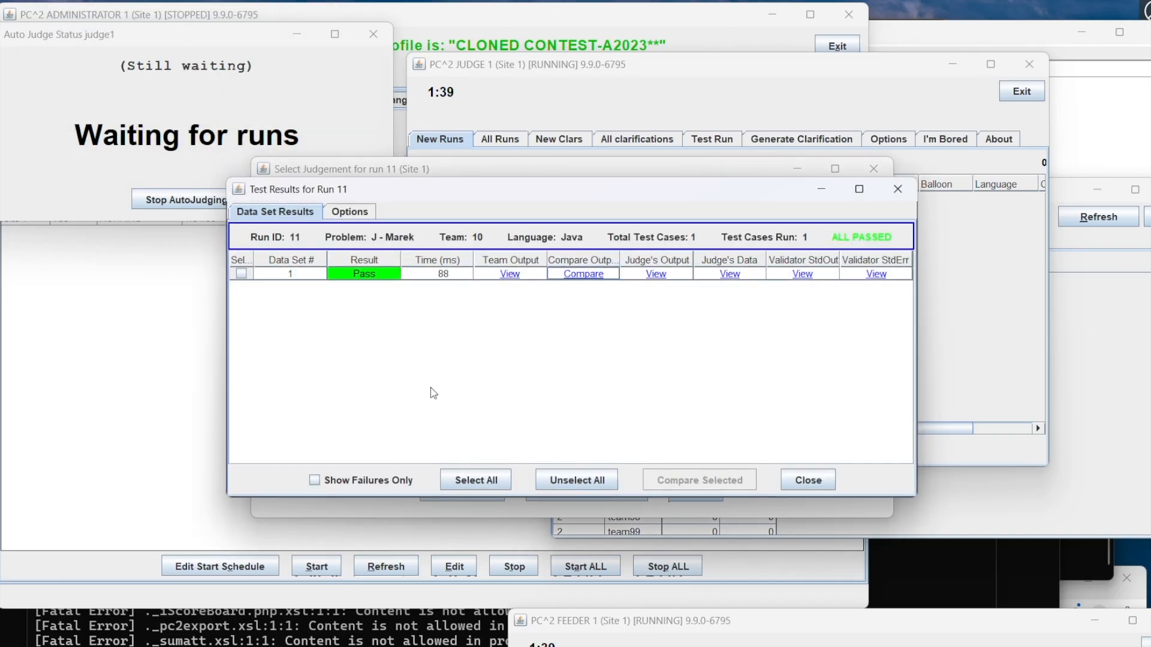
left_click(578, 274)
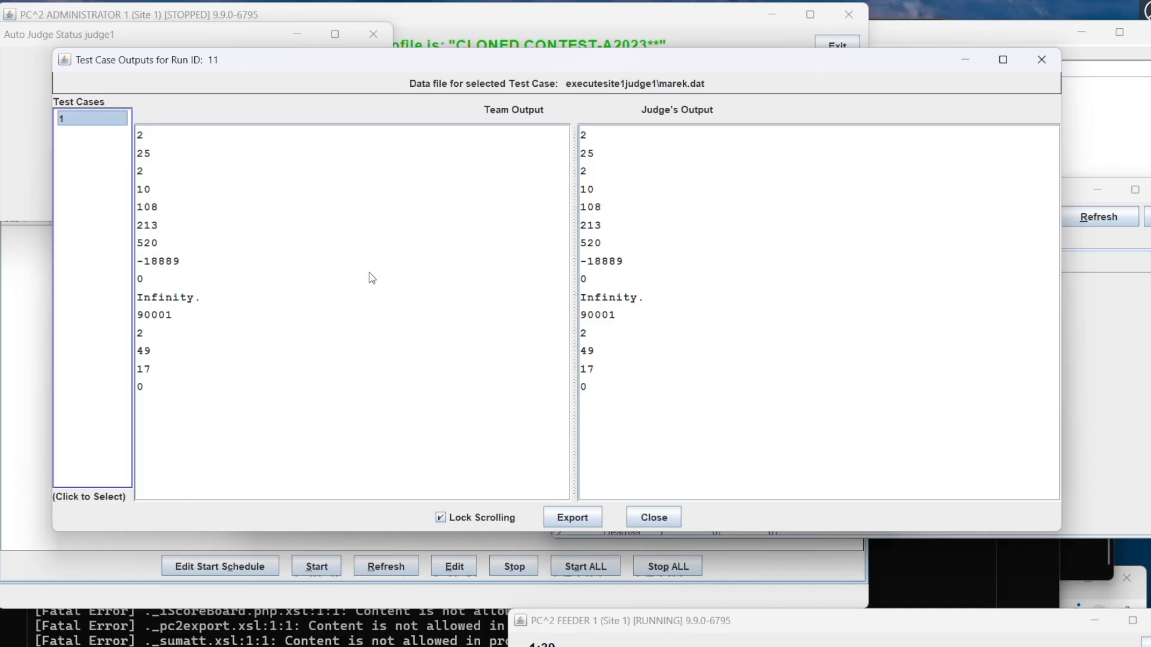
Step: Close the output comparison and test results for run 11, and accept the validator's recommended judgement
left_click(640, 520)
left_click(803, 482)
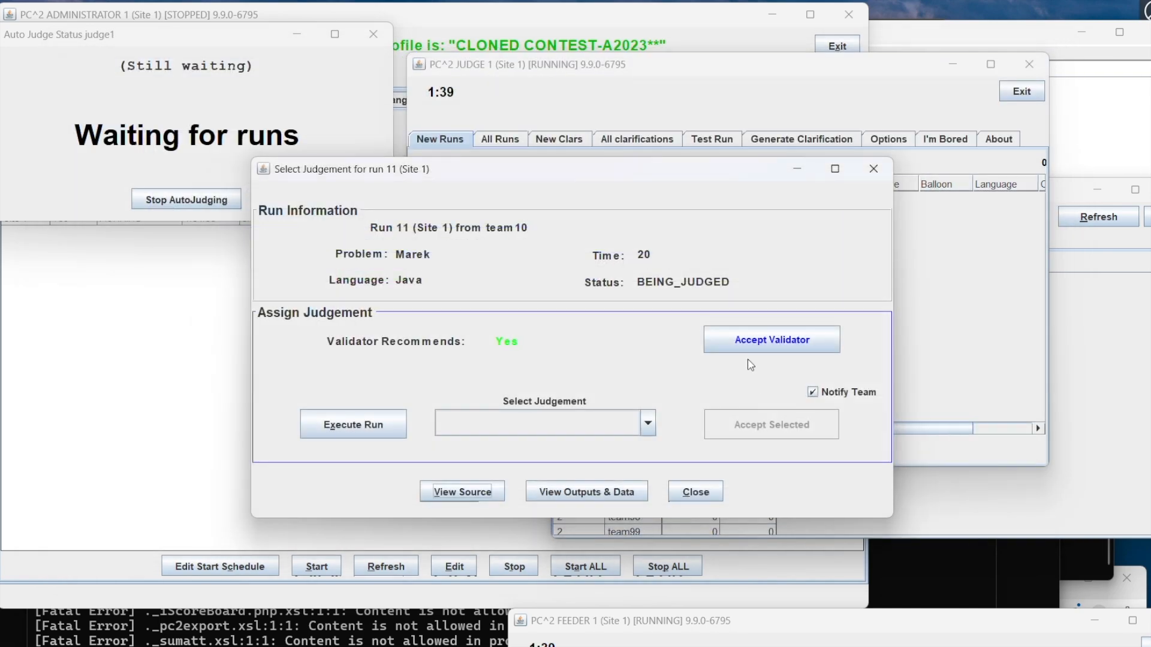
left_click(739, 339)
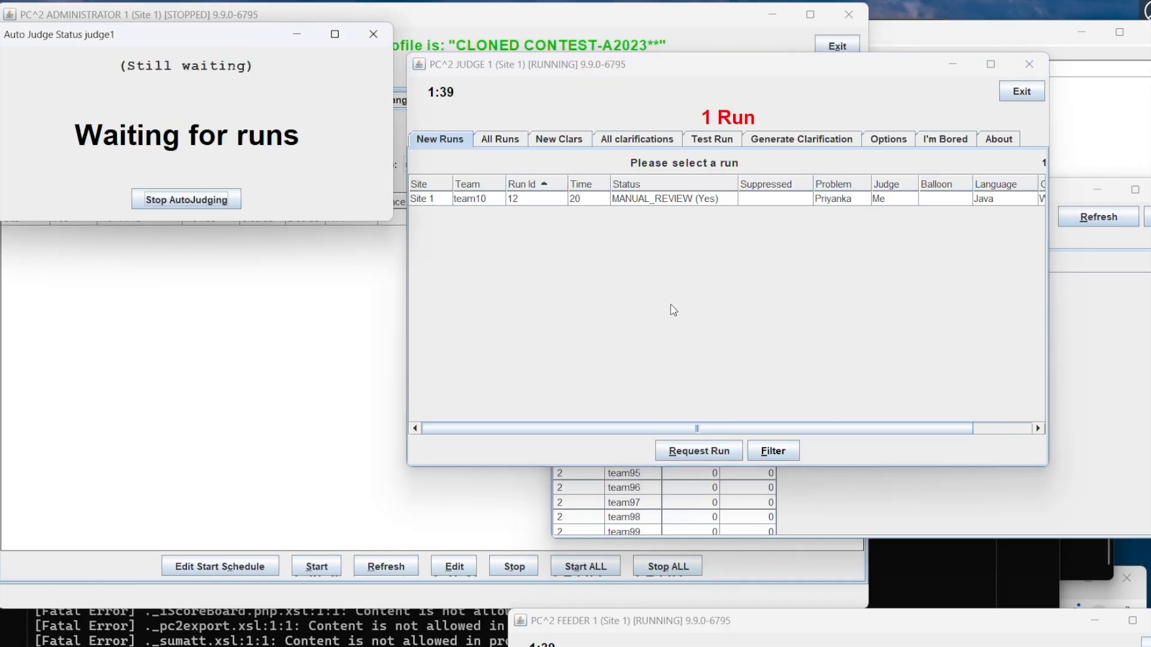
Step: Request team10's run 12, execute it, and compare the team's output with the judge's output
left_click(641, 201)
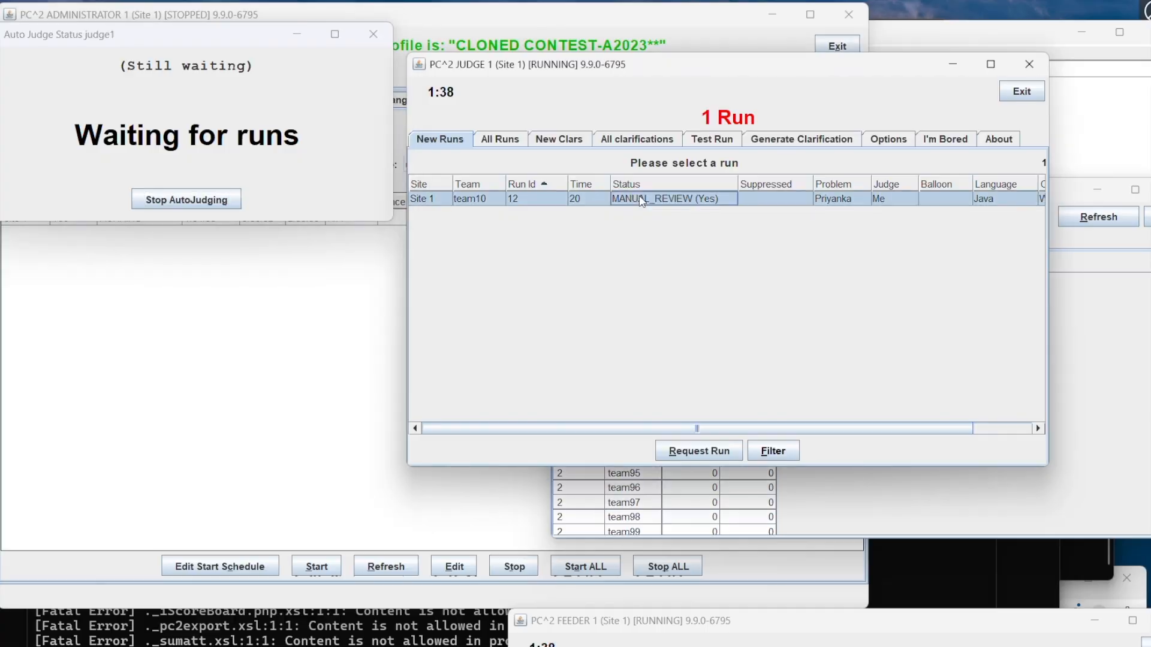
left_click(703, 454)
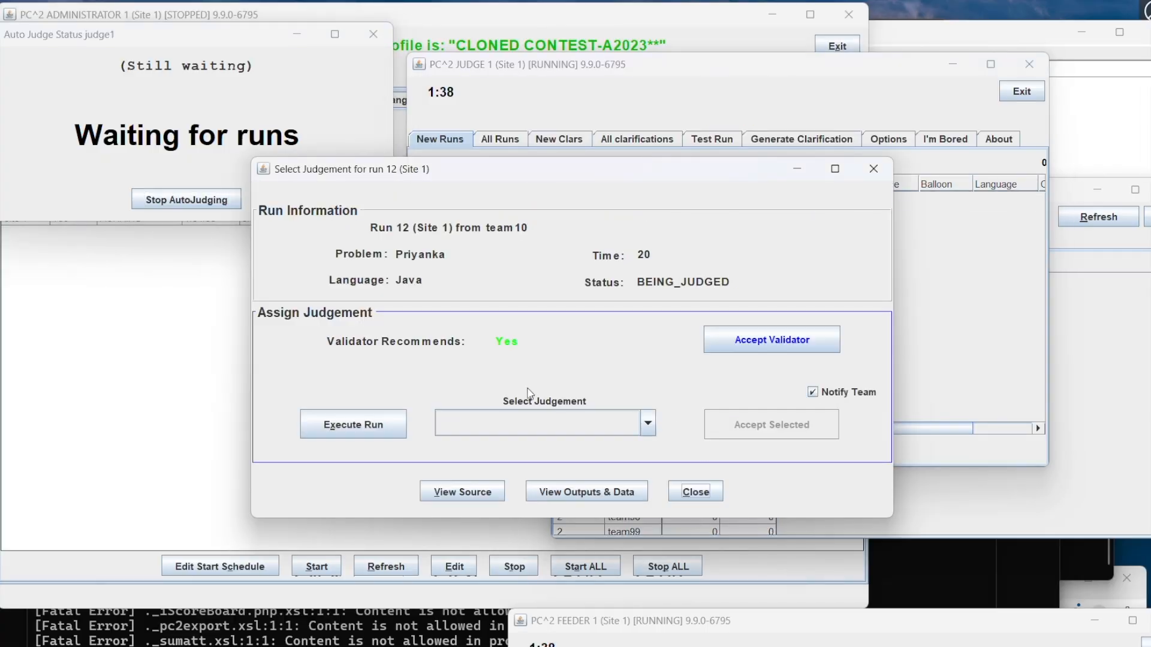
left_click(388, 424)
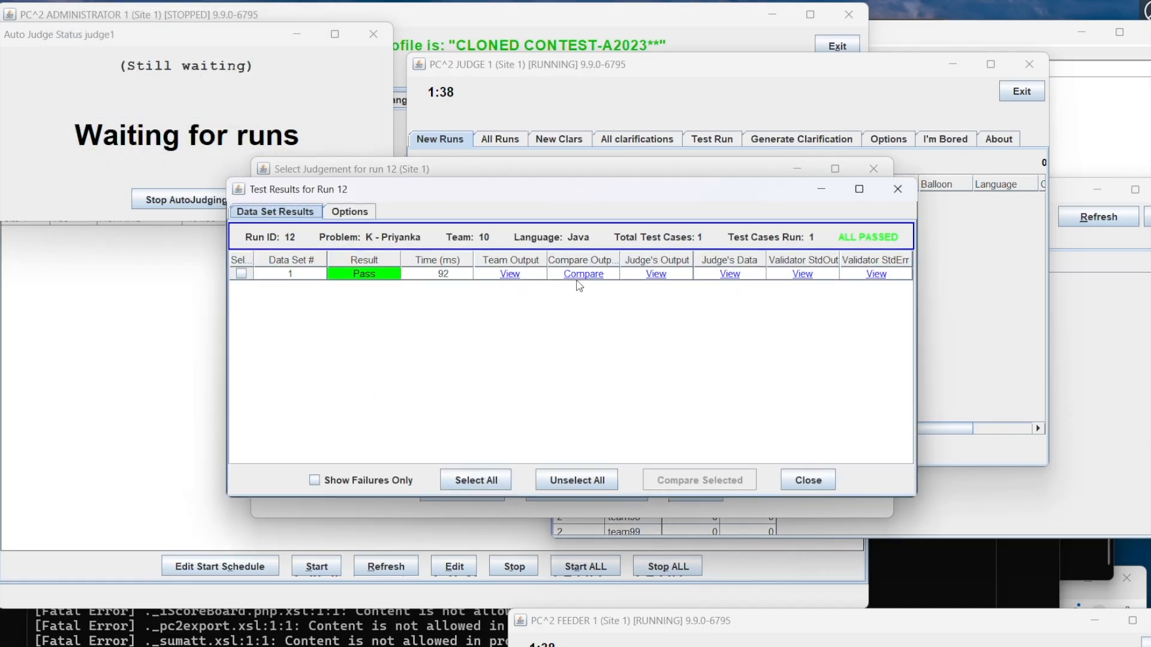
left_click(582, 274)
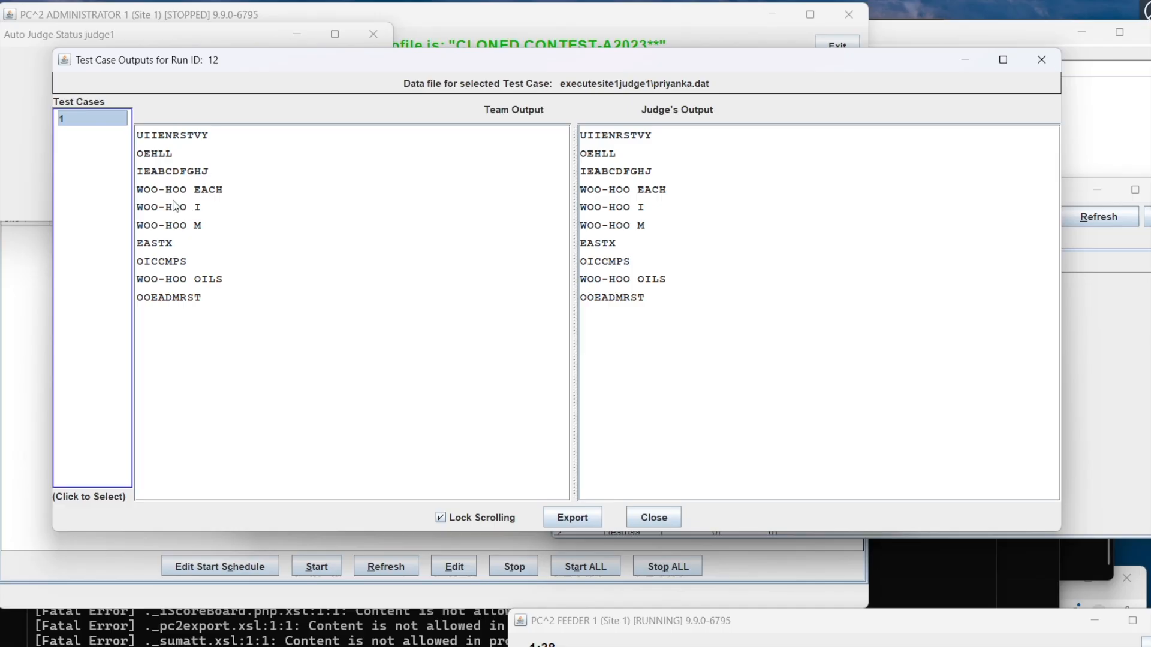
Step: Close the output comparison and test results for run 12, and accept the validator's recommended judgement
left_click(653, 517)
left_click(805, 480)
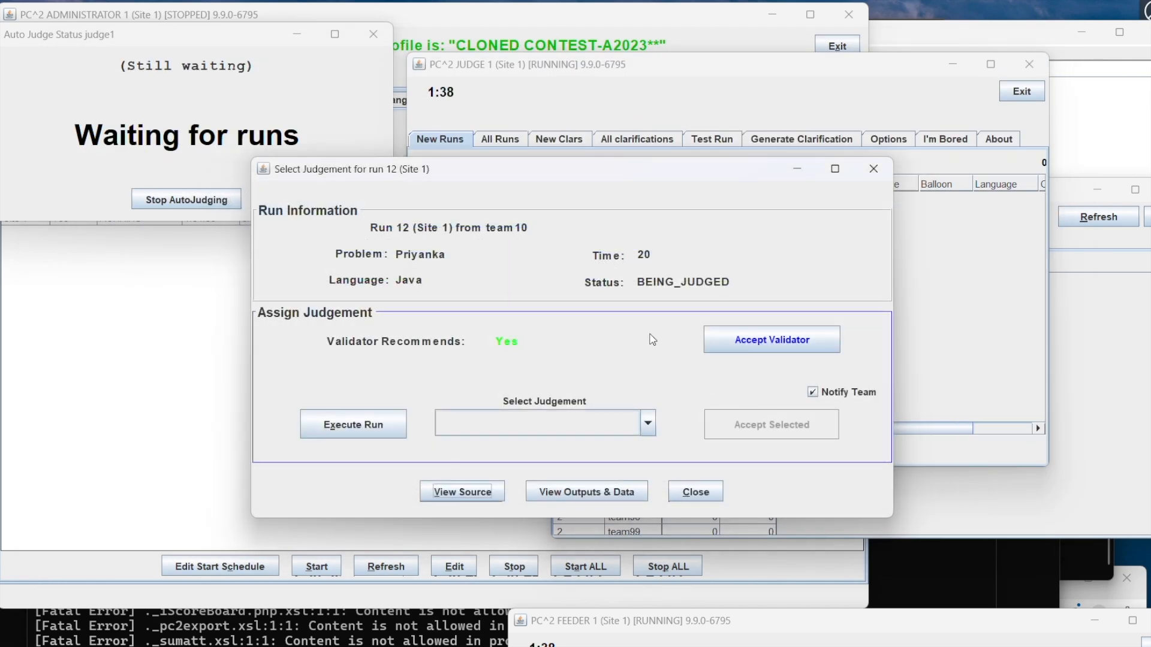
left_click(754, 348)
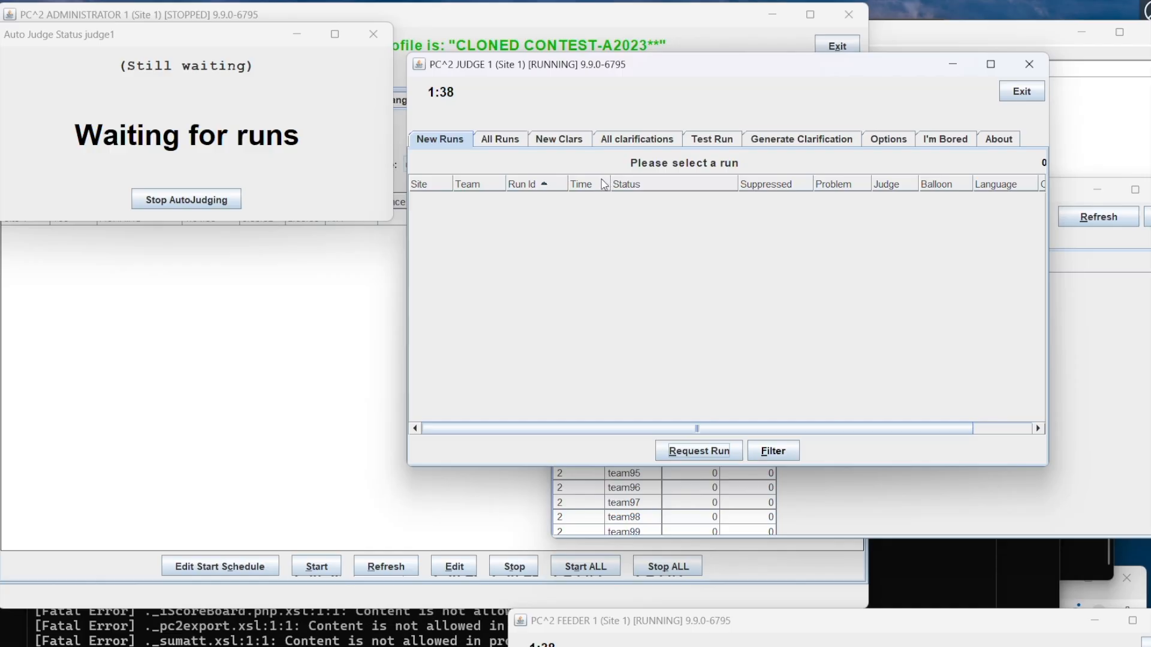
Step: Request team10's run 13, execute it, and compare the full team output with the judge's output
left_click(651, 199)
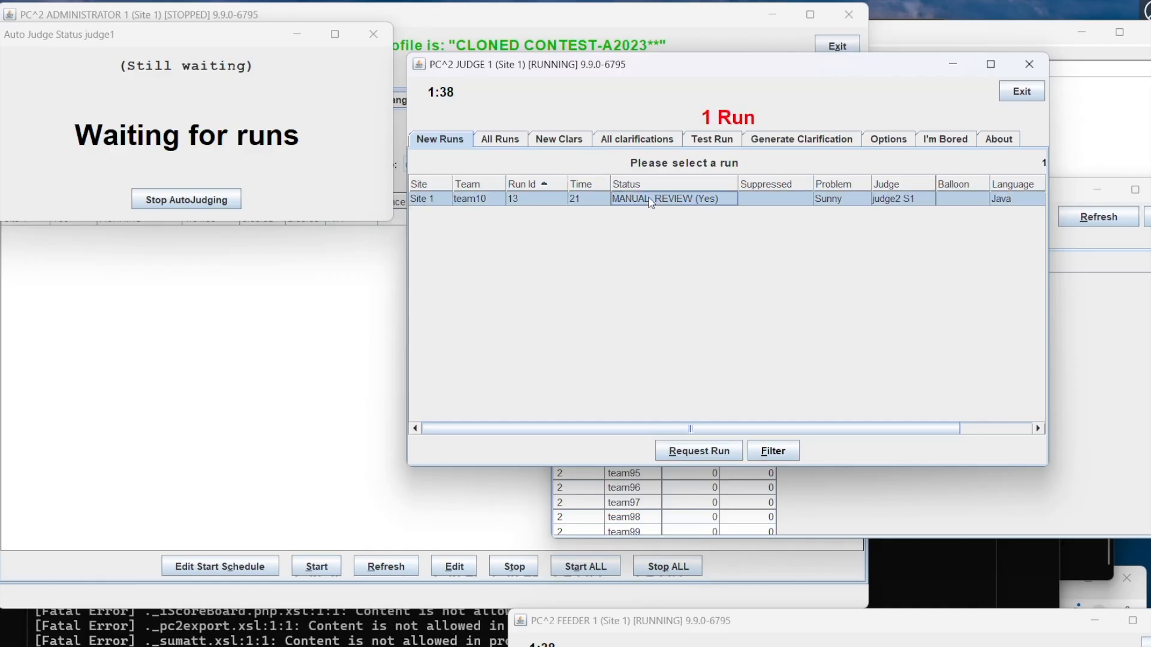
left_click(688, 451)
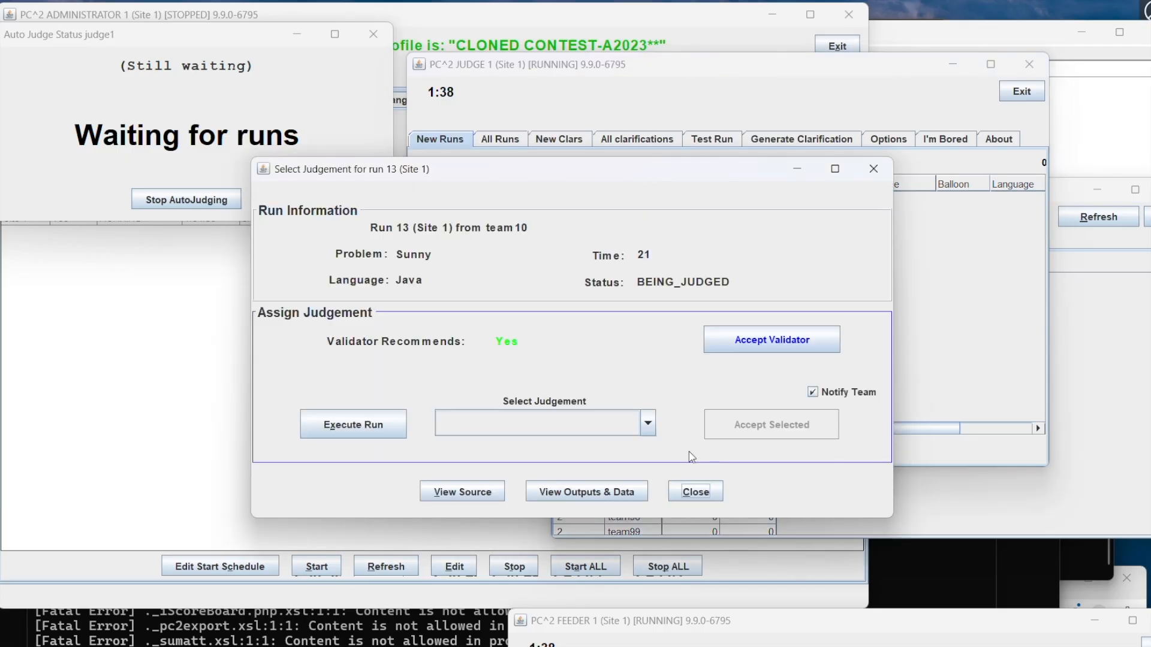
left_click(378, 424)
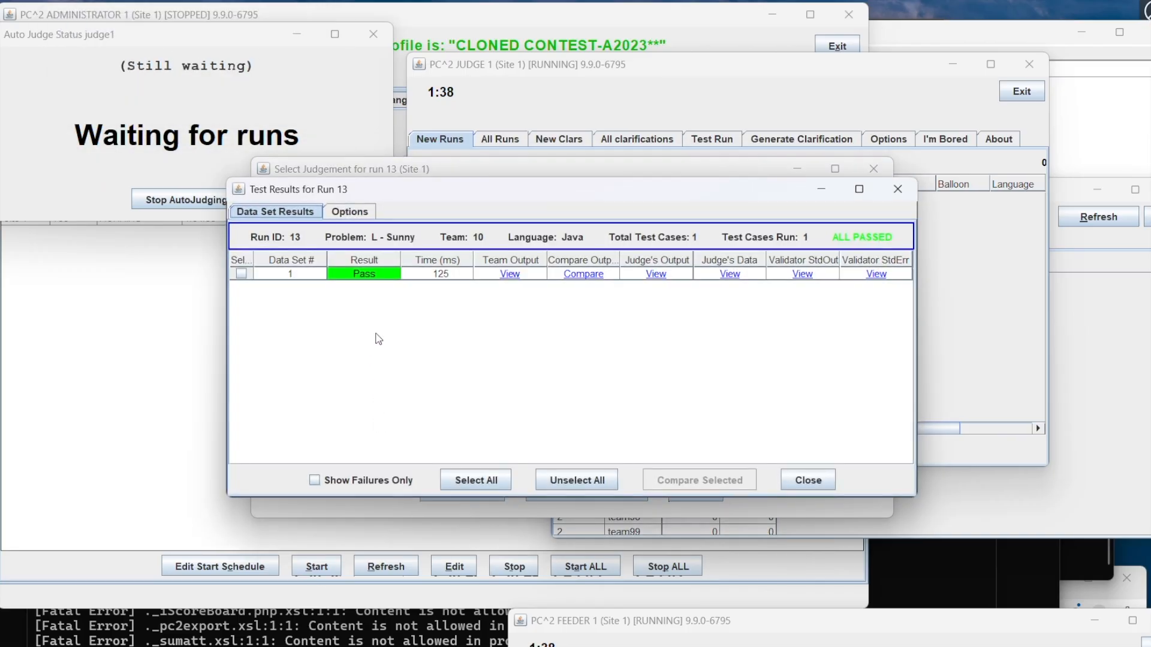
left_click(596, 277)
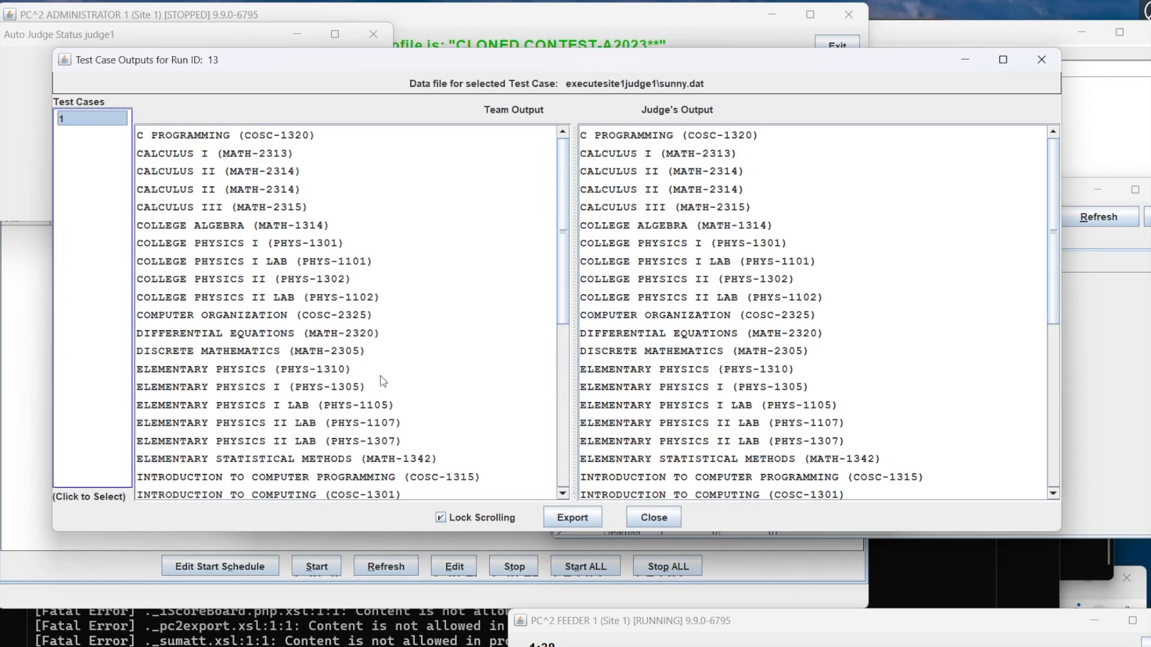
scroll(384, 384, "down", 6)
scroll(384, 384, "up", 6)
scroll(633, 384, "down", 6)
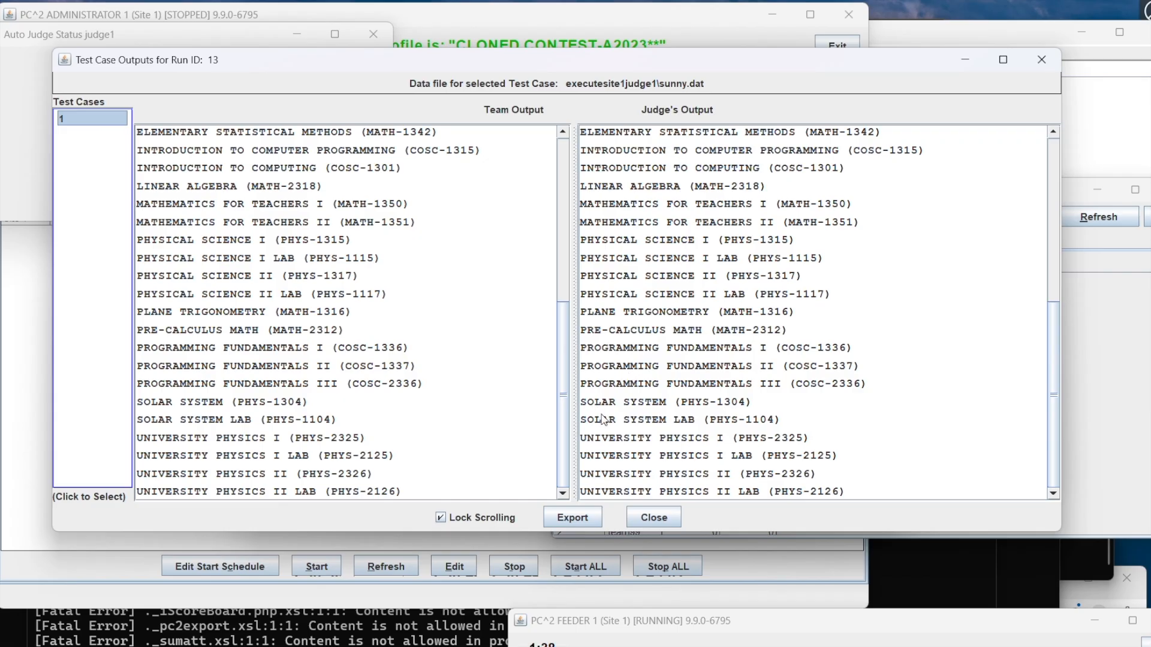
scroll(644, 426, "up", 6)
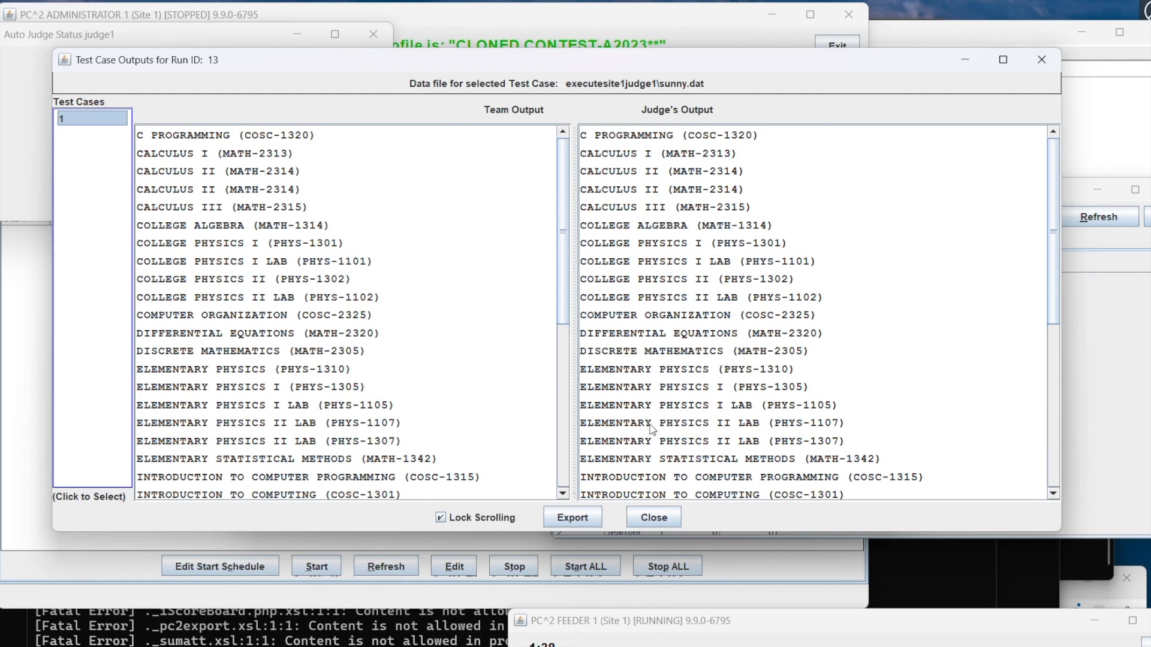
Step: Close the output comparison and test results for run 13, and accept the validator's recommended judgement
left_click(662, 513)
left_click(790, 478)
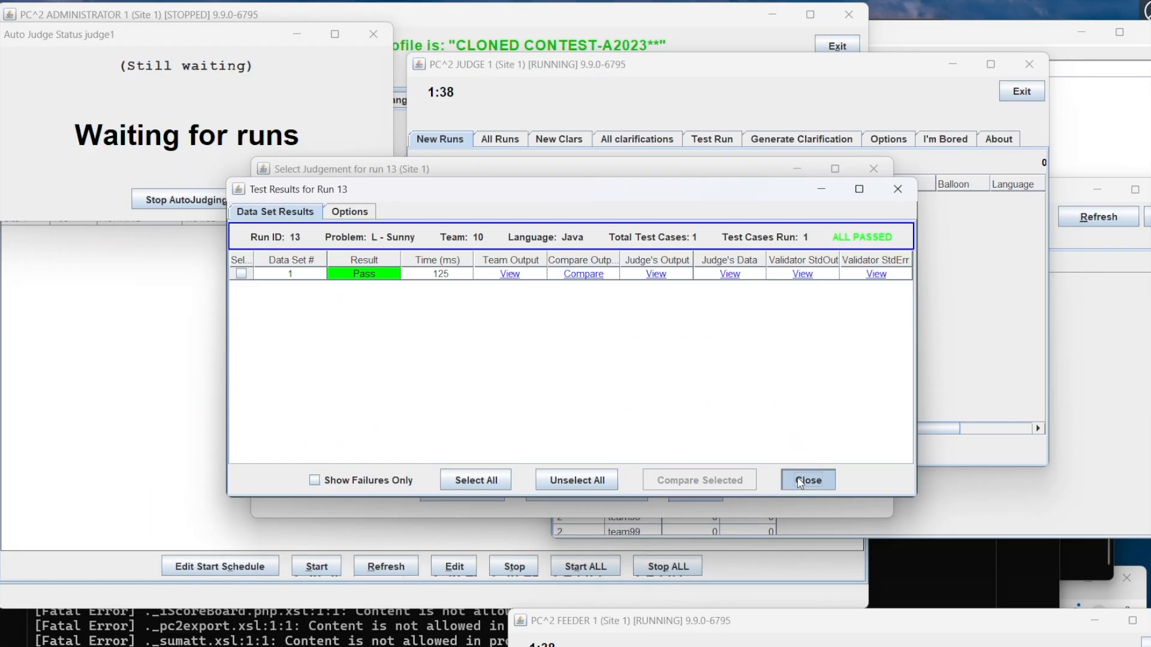
left_click(734, 350)
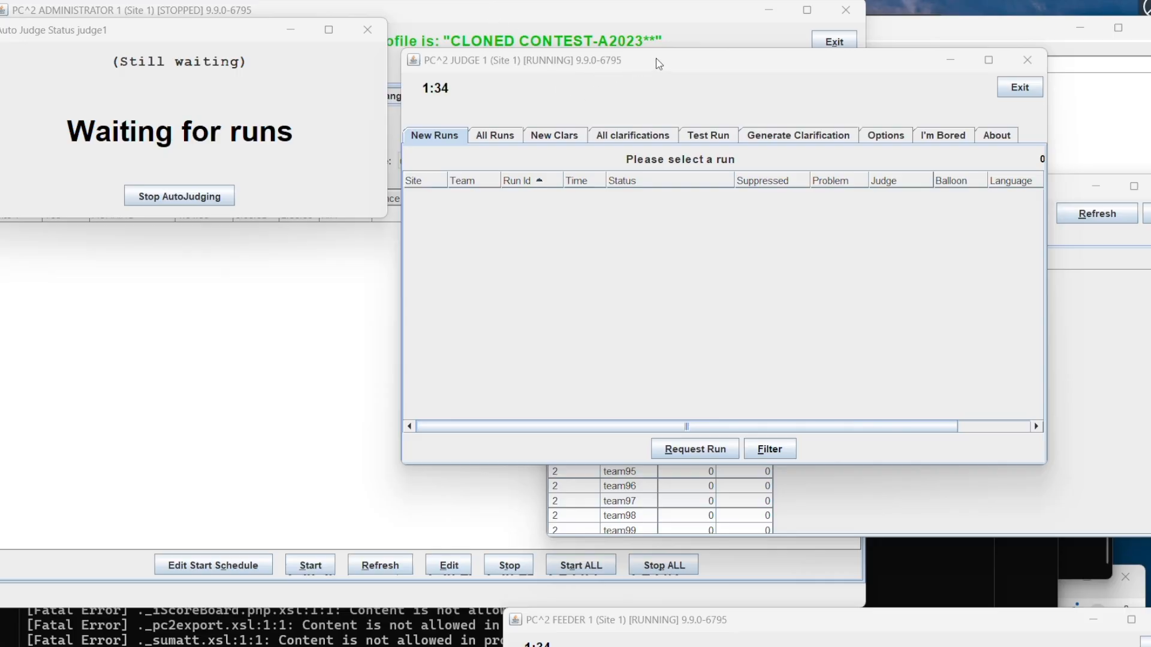
Step: Request team9's run 14, execute it, and compare the team's output with the judge's output
left_click_drag(659, 64, 687, 59)
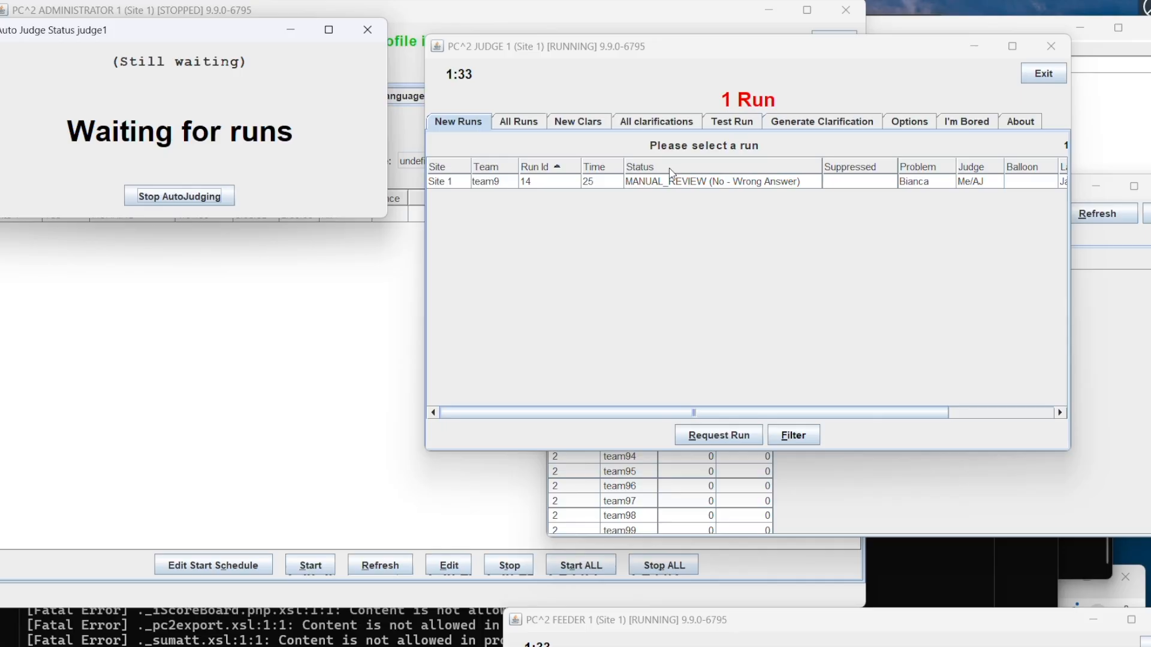
left_click(672, 181)
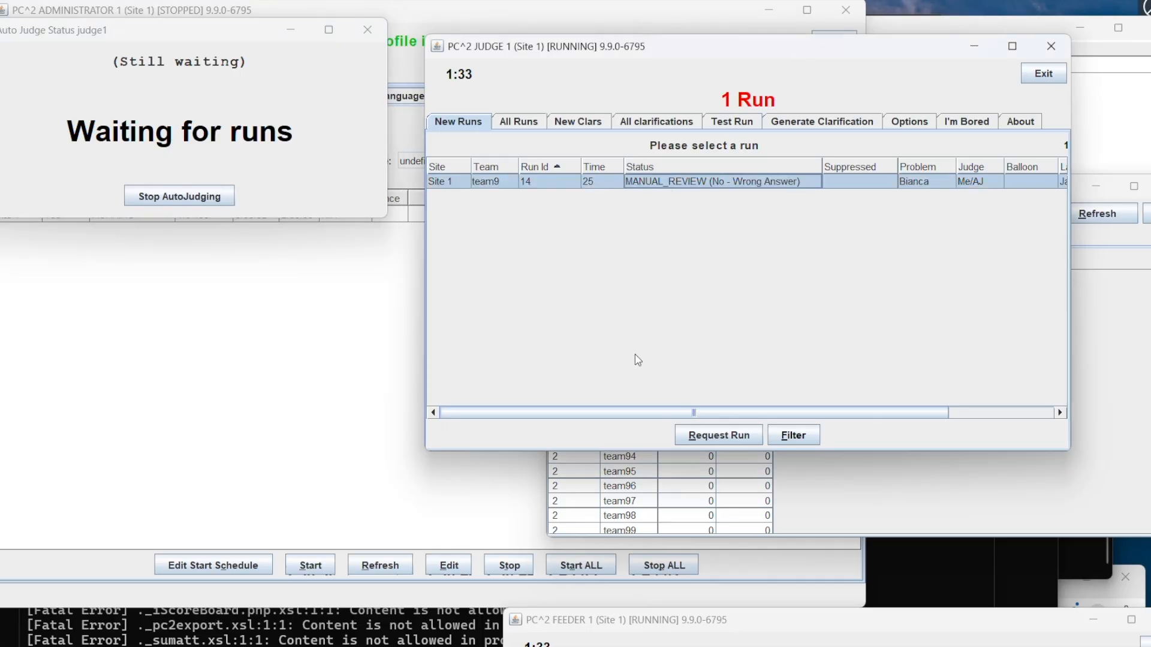
left_click(728, 435)
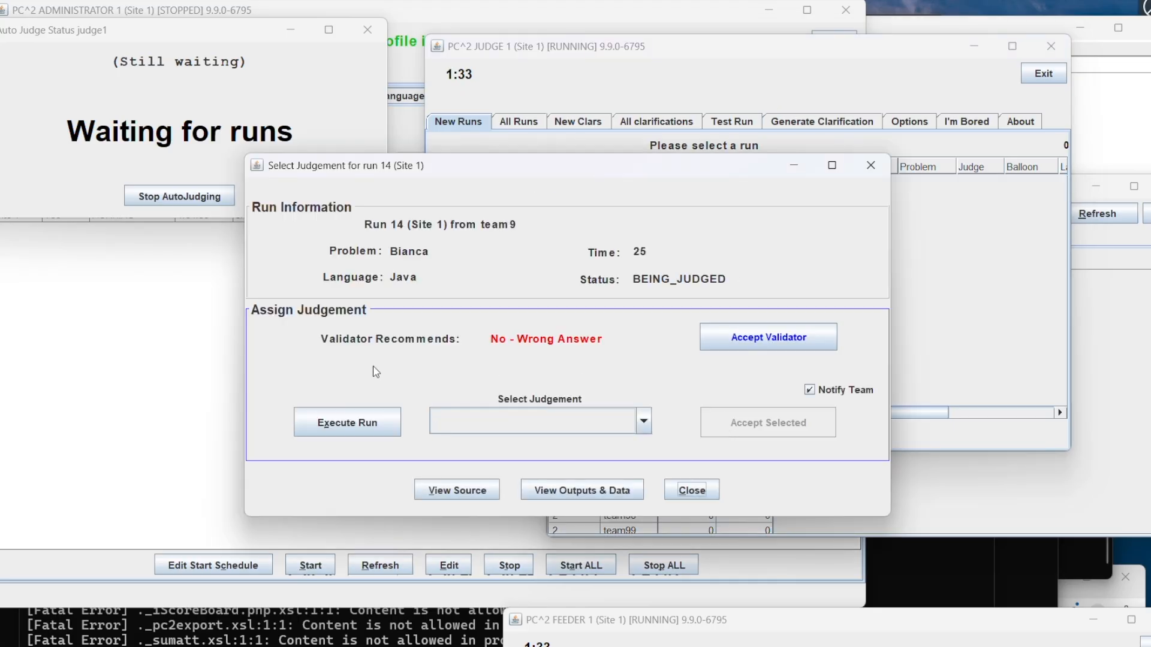
left_click(345, 423)
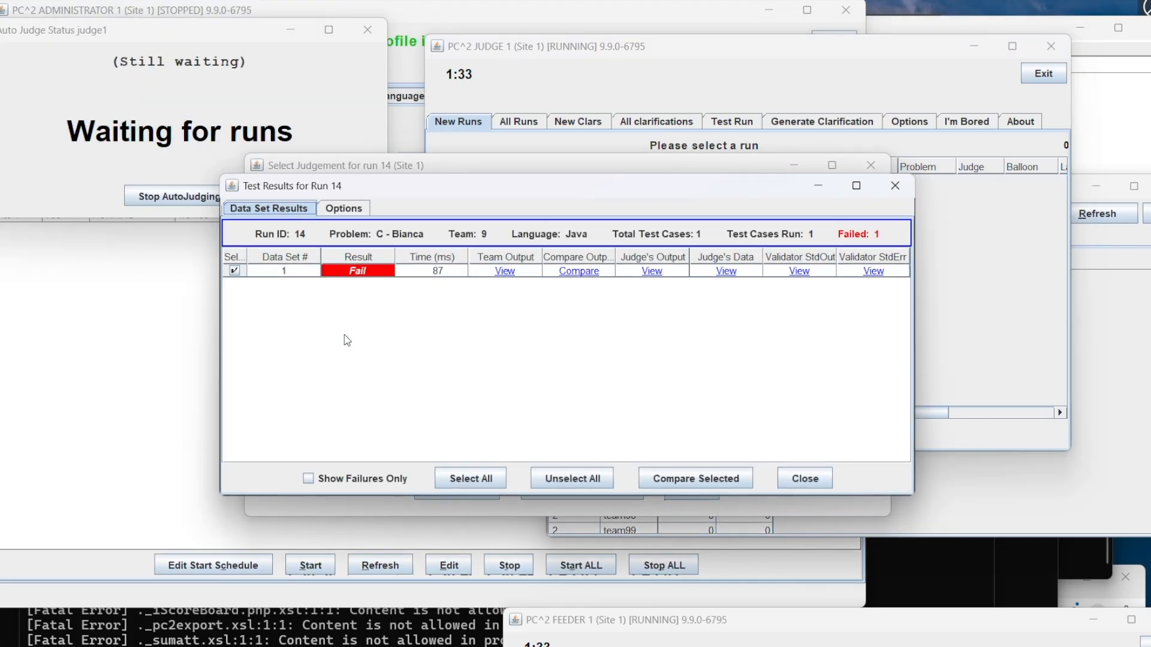
left_click(592, 271)
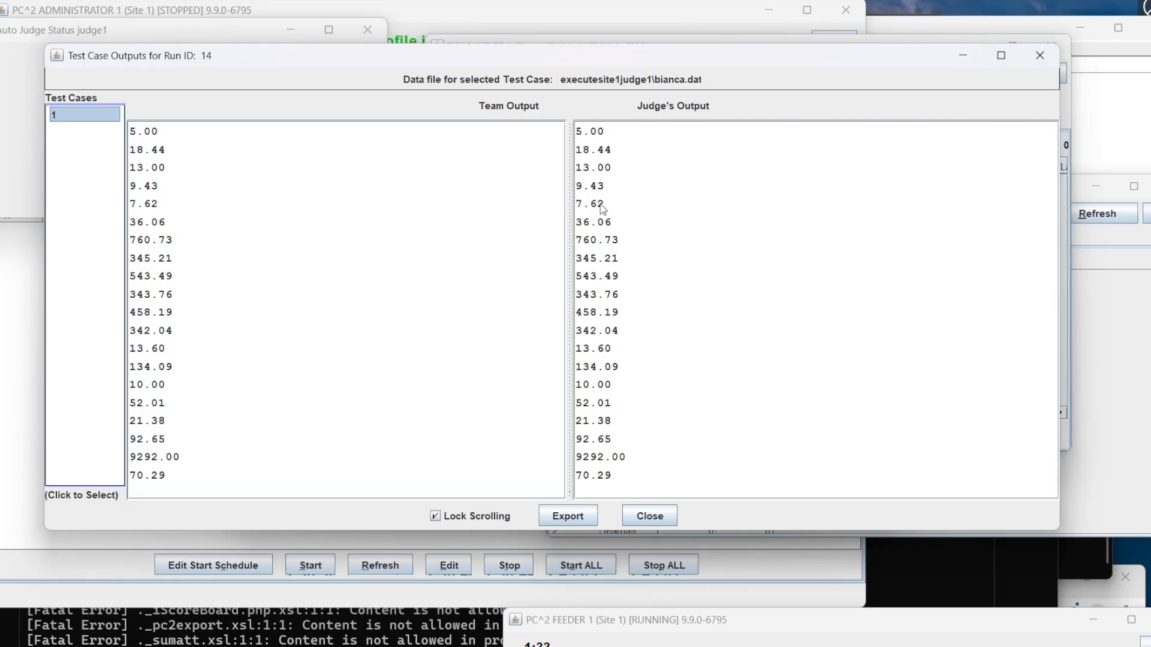
Step: Check the first four lines of run 14's team output against the judge's output, and reopen the comparison for another look
left_click(159, 132)
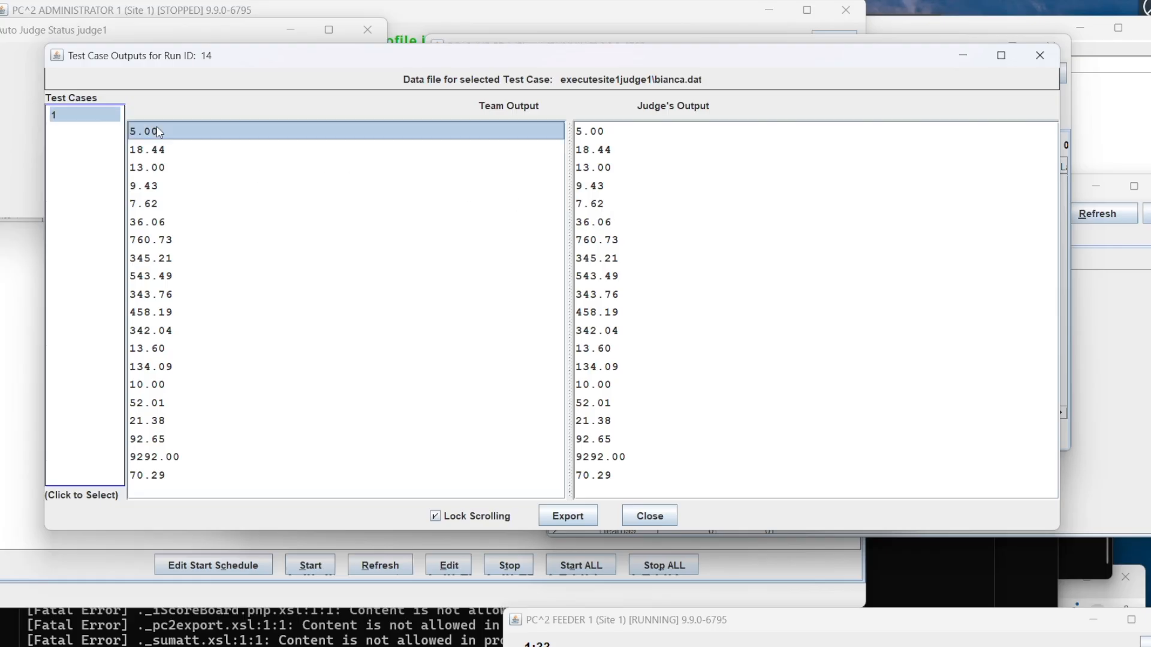
left_click(180, 151)
left_click(185, 186)
left_click(185, 167)
left_click(178, 137)
left_click(650, 515)
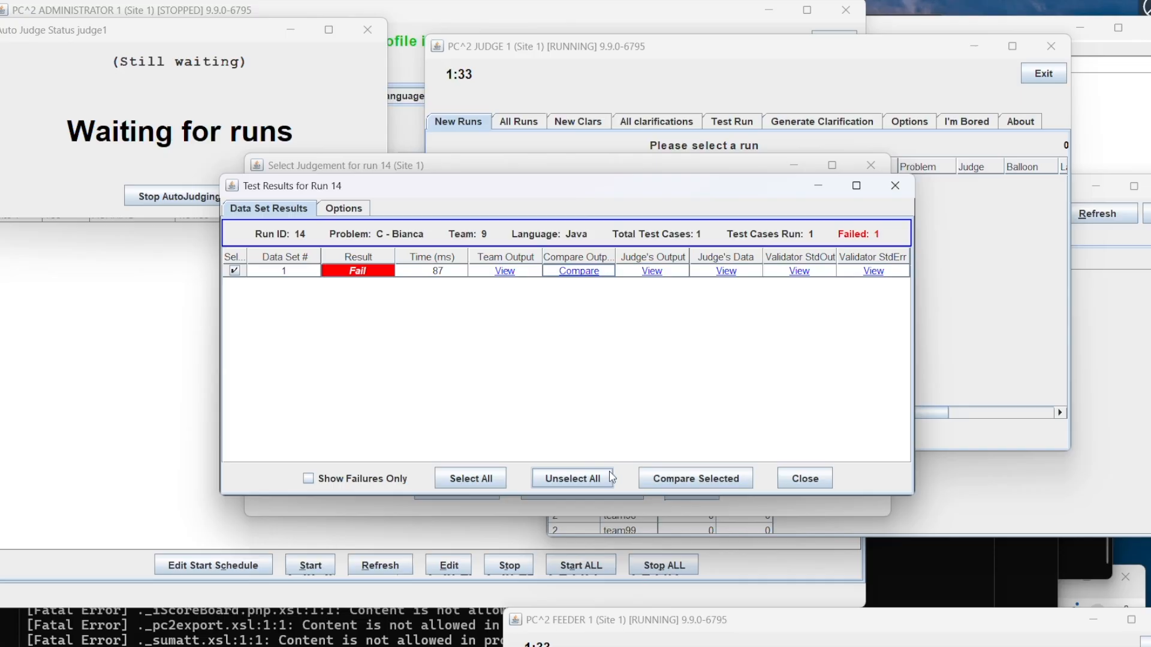
left_click(576, 273)
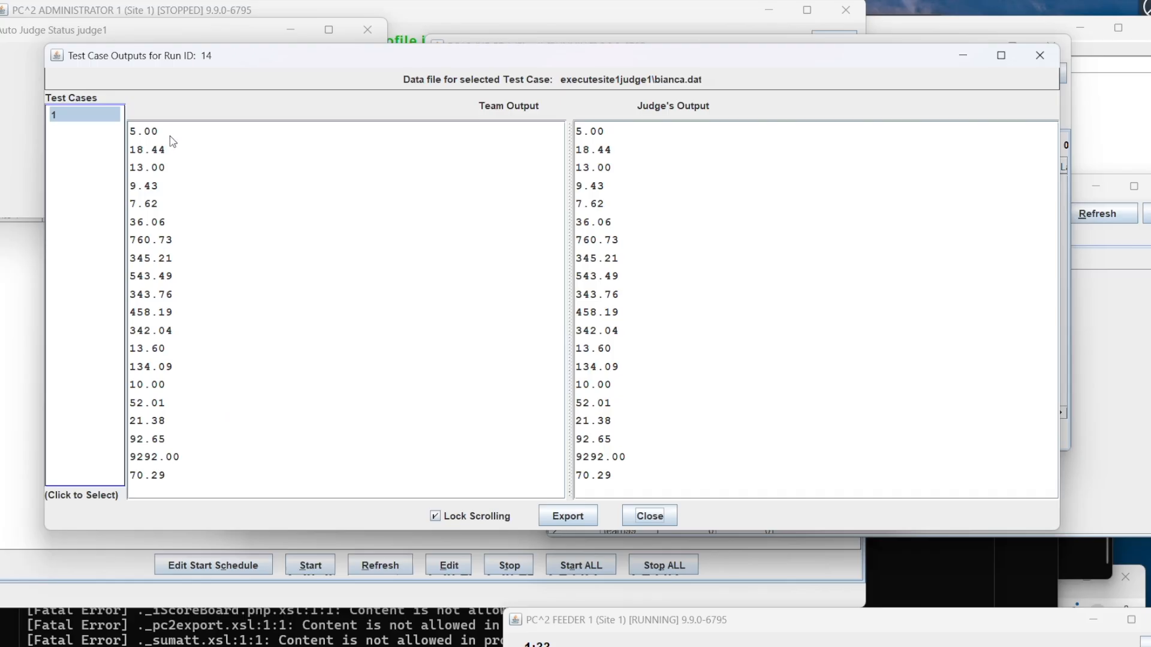
Step: Close run 14's output comparison and test results, and assign the judgement Yes, confirming the override of the validator's recommendation
left_click(643, 519)
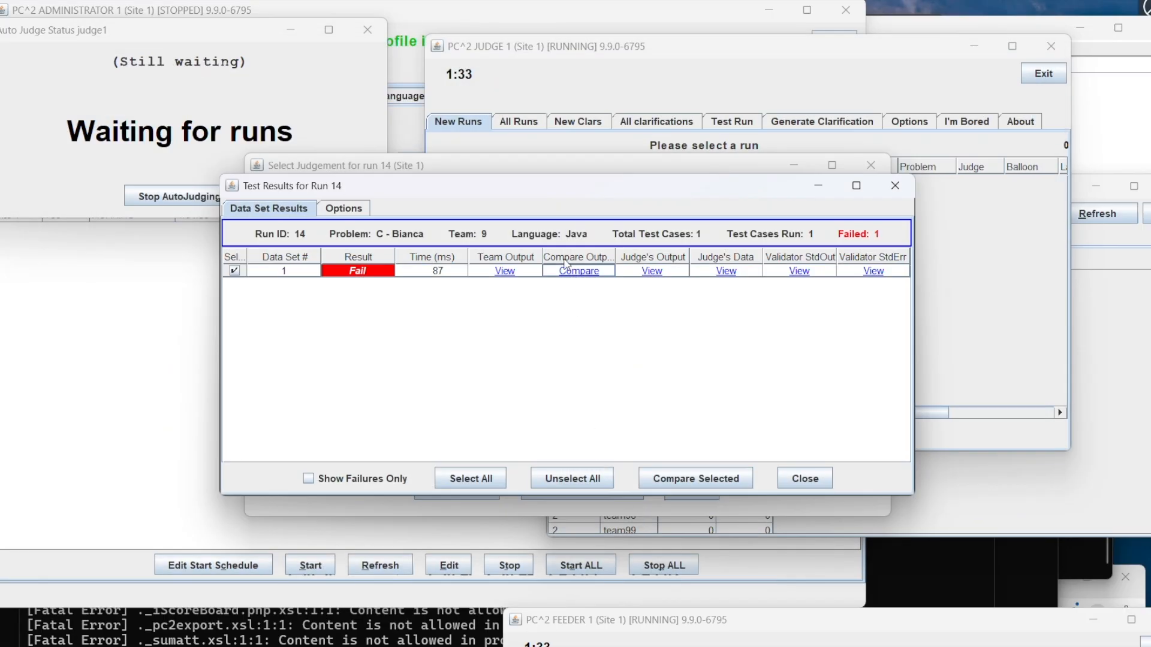
left_click(782, 475)
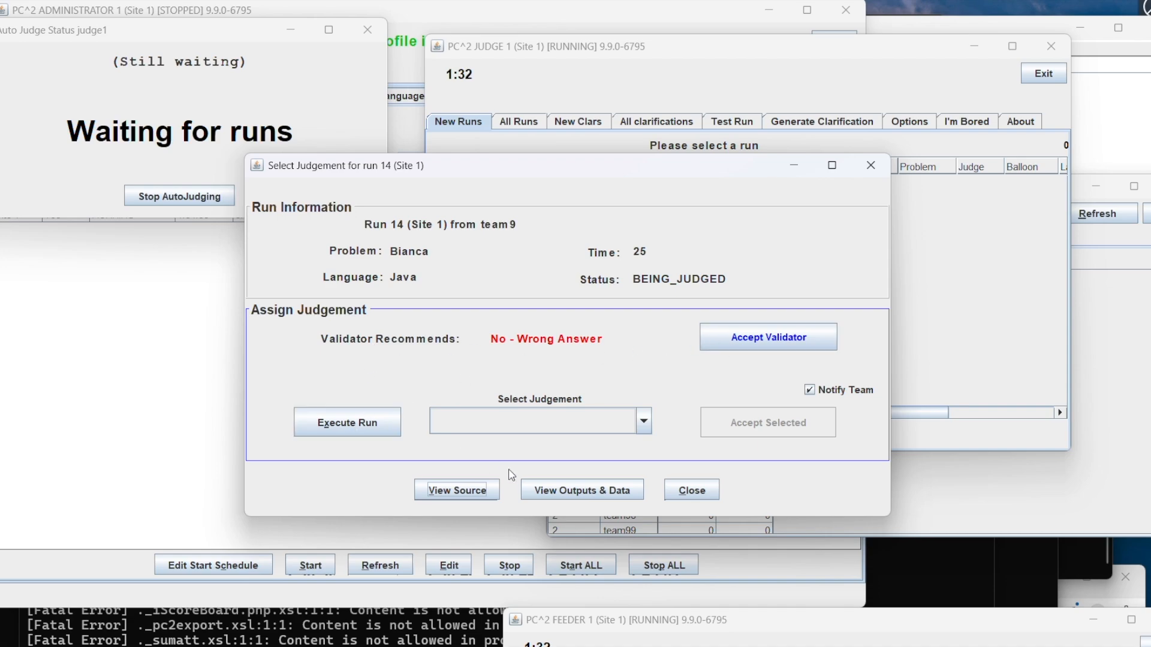
left_click(548, 421)
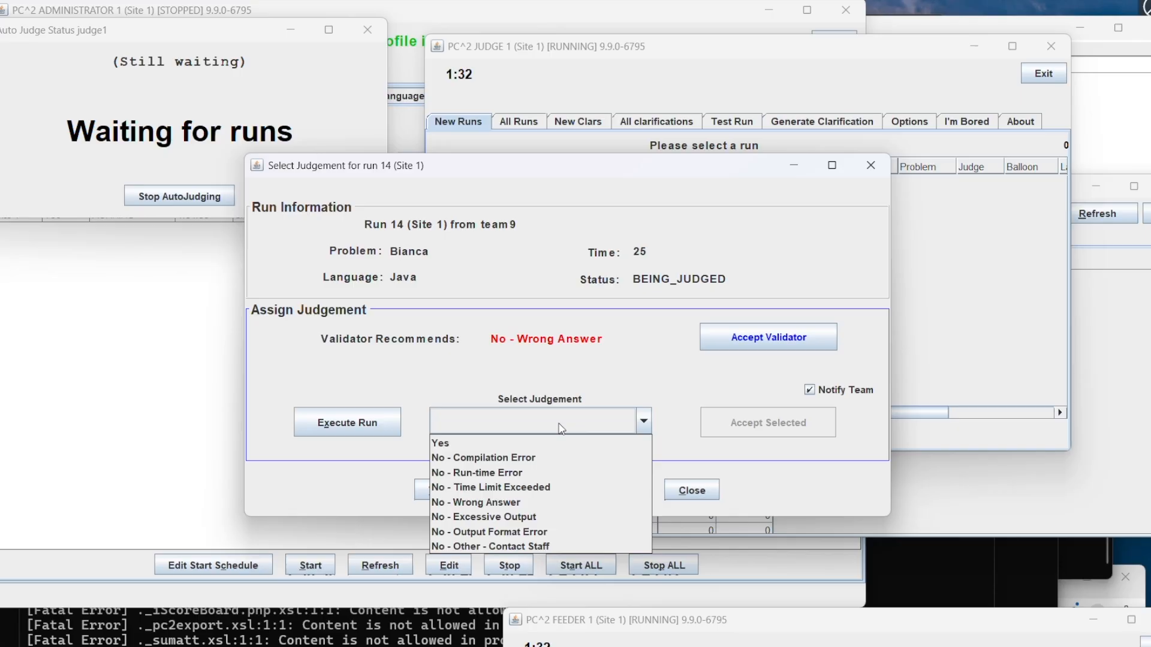
left_click(549, 444)
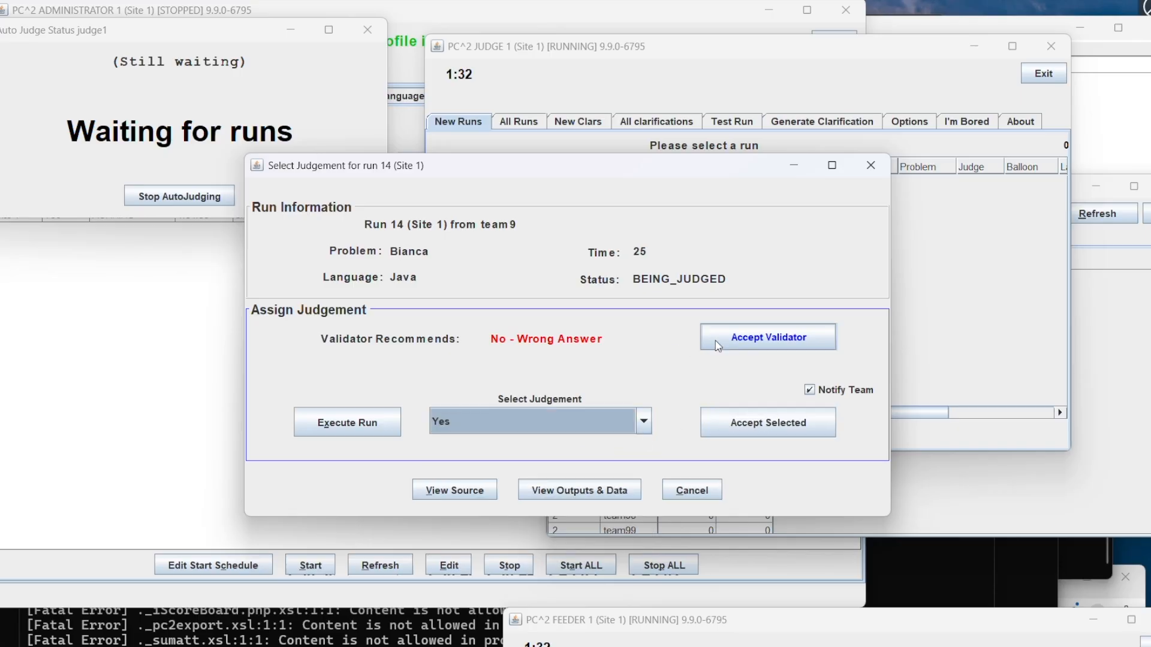
left_click(758, 425)
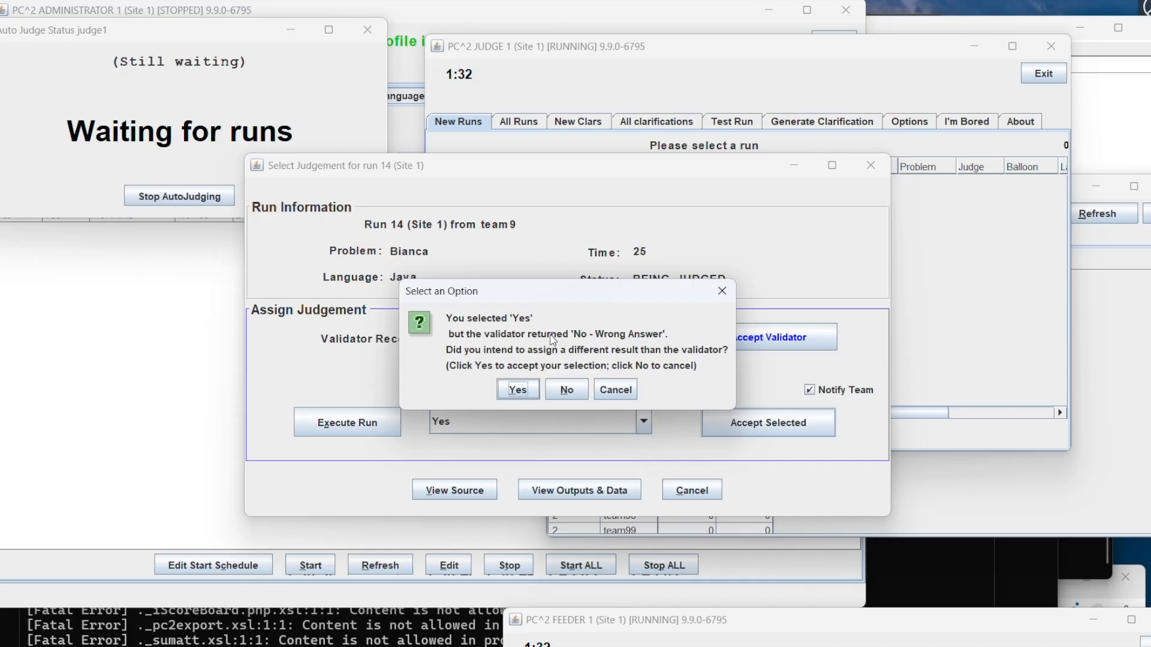
left_click(514, 390)
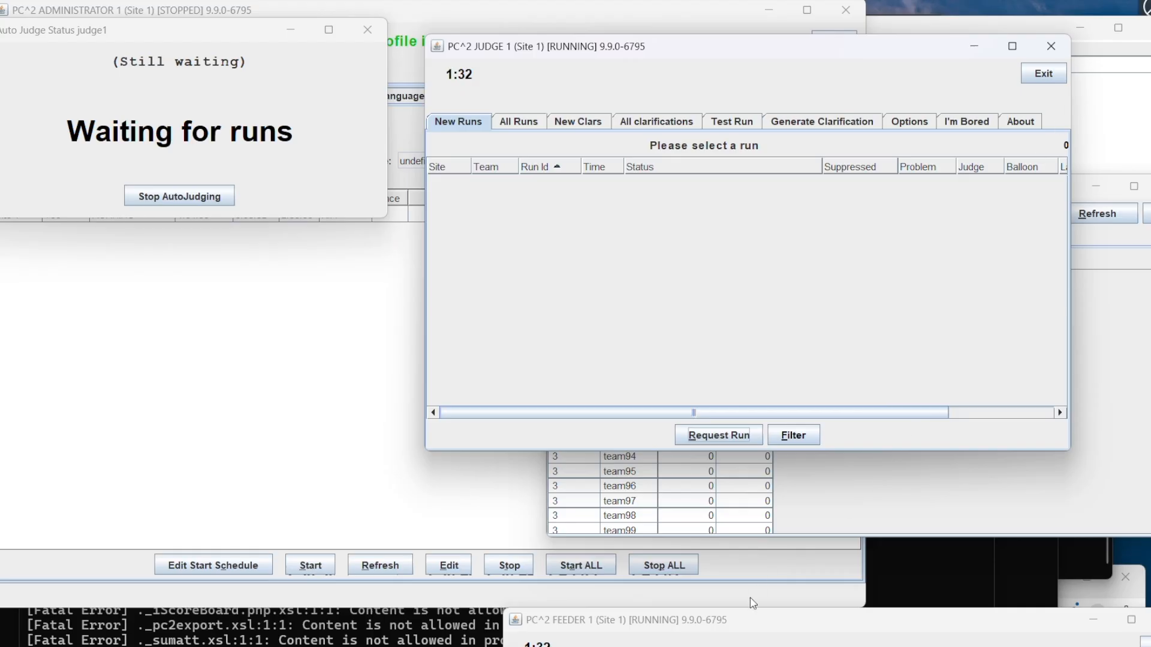
Step: Check the team standings on the scoreboard, and return to the judge client's list of new runs
left_click(1109, 316)
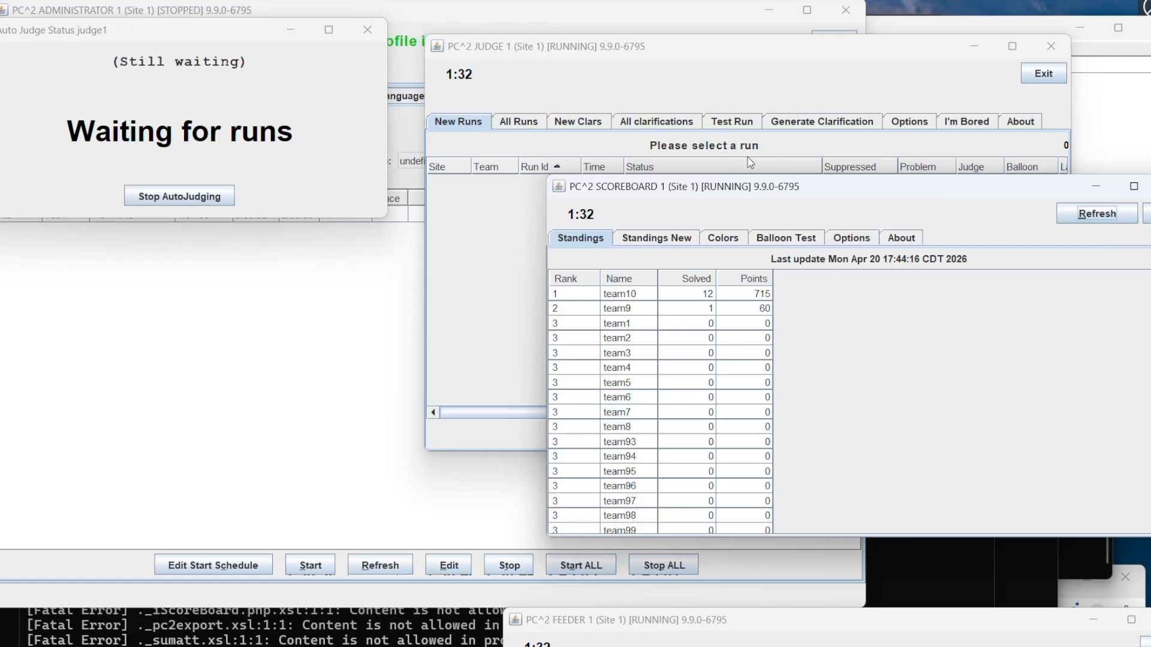
left_click(682, 53)
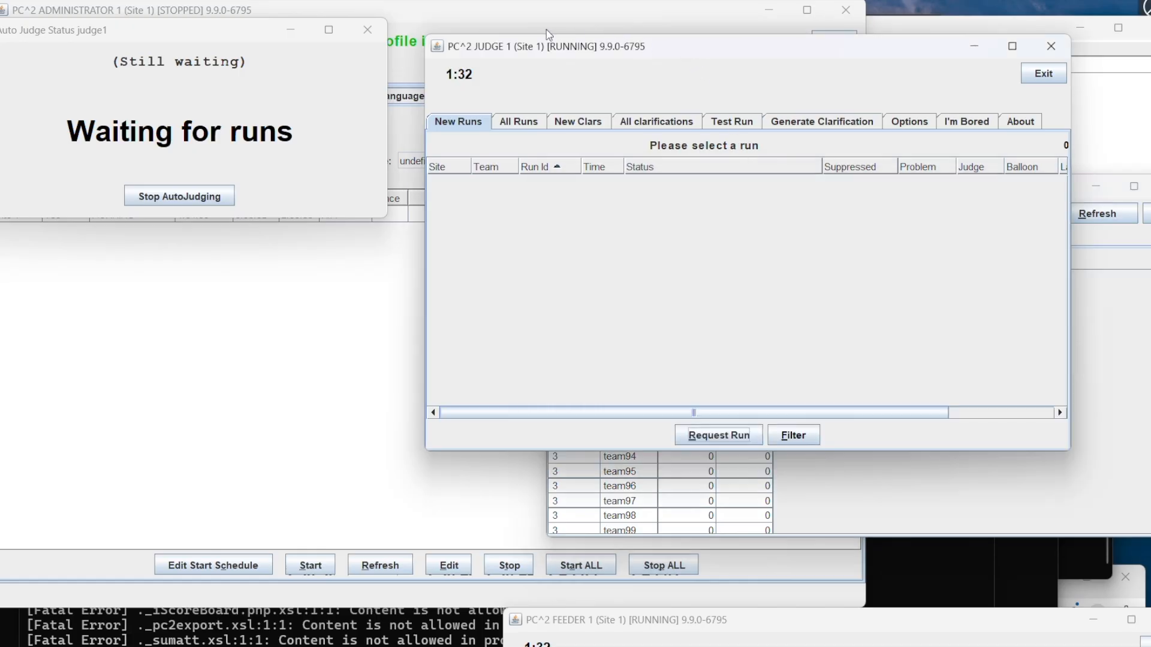